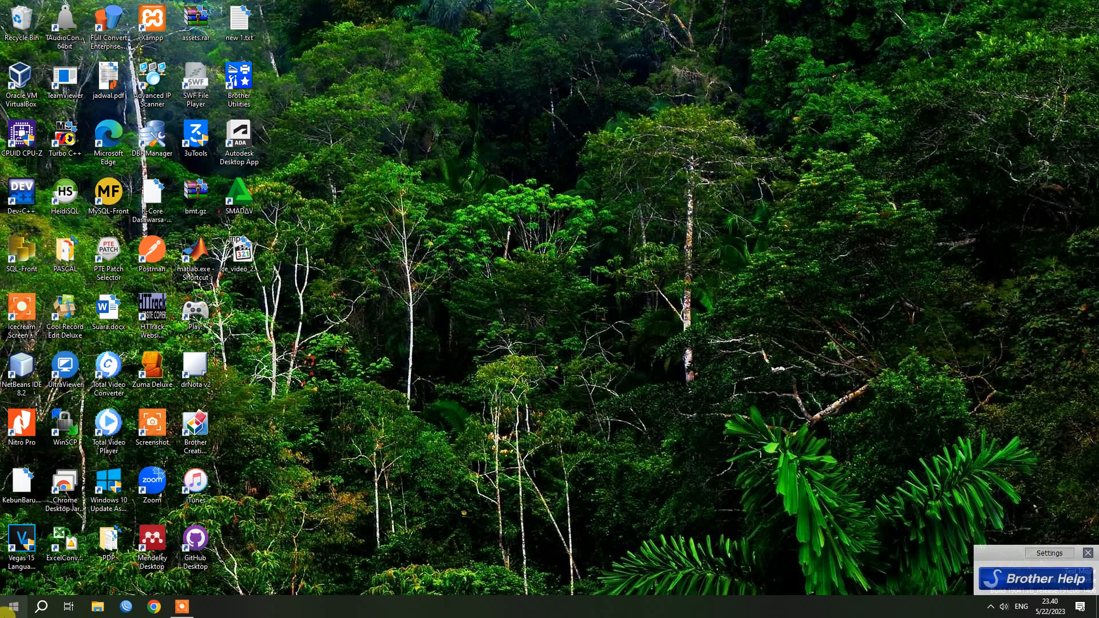
- Start Microsoft Access and create a blank database with the file name kampus
left_click(11, 608)
left_click(108, 398)
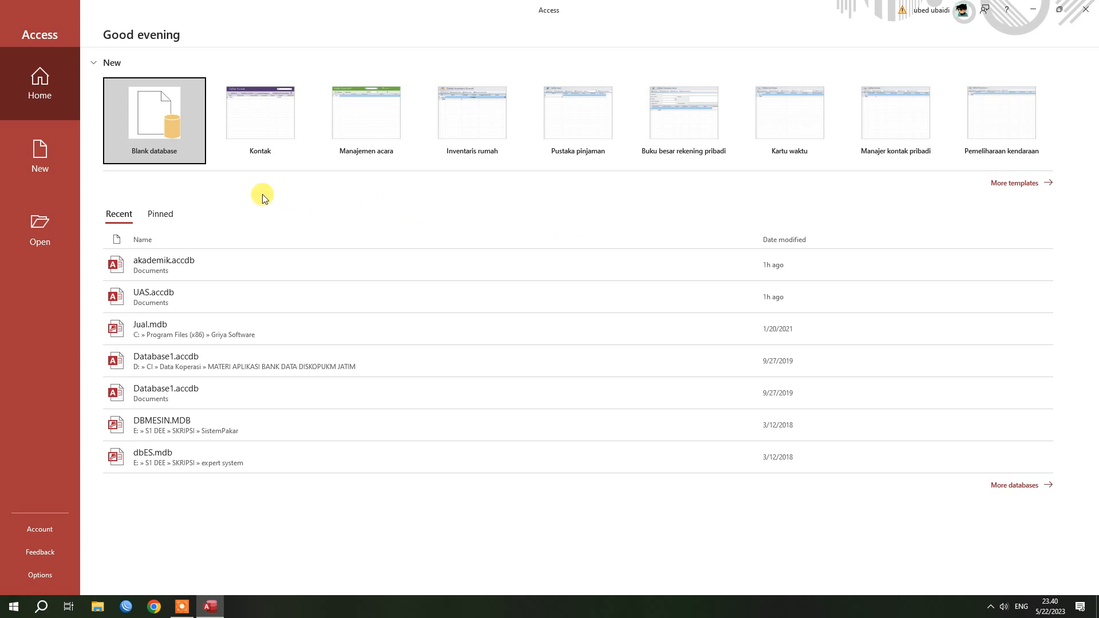
left_click(171, 135)
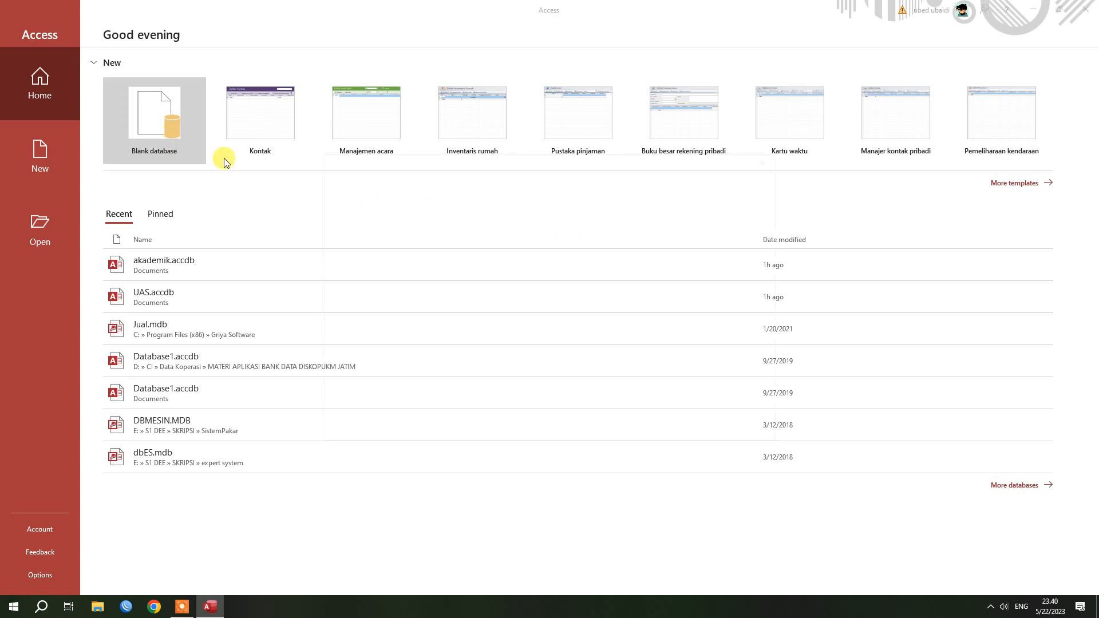
left_click(678, 237)
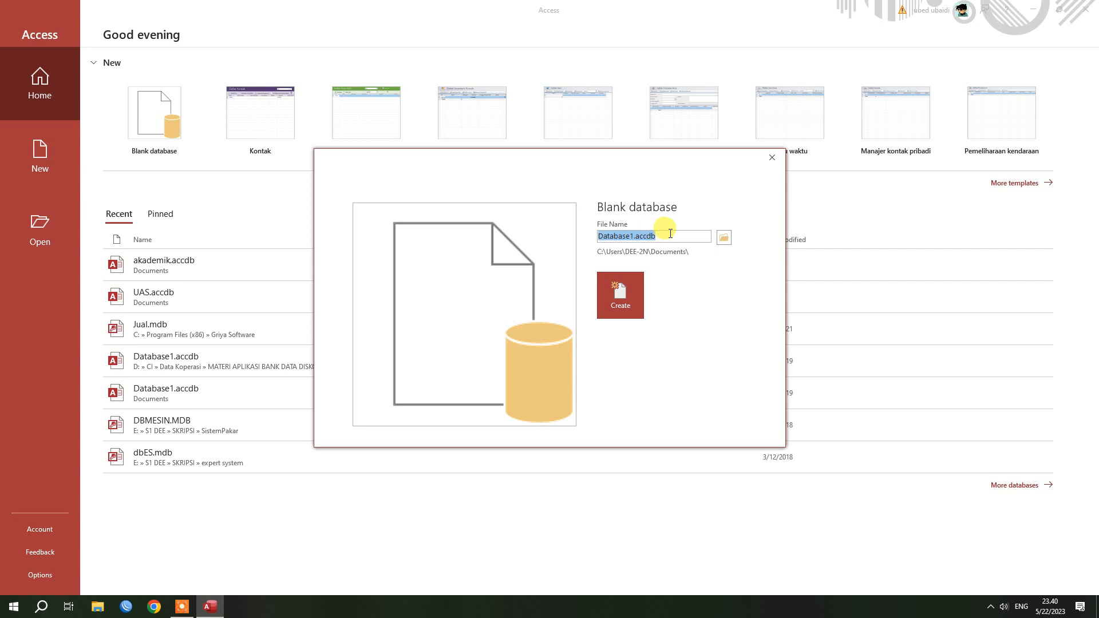
type("kampus")
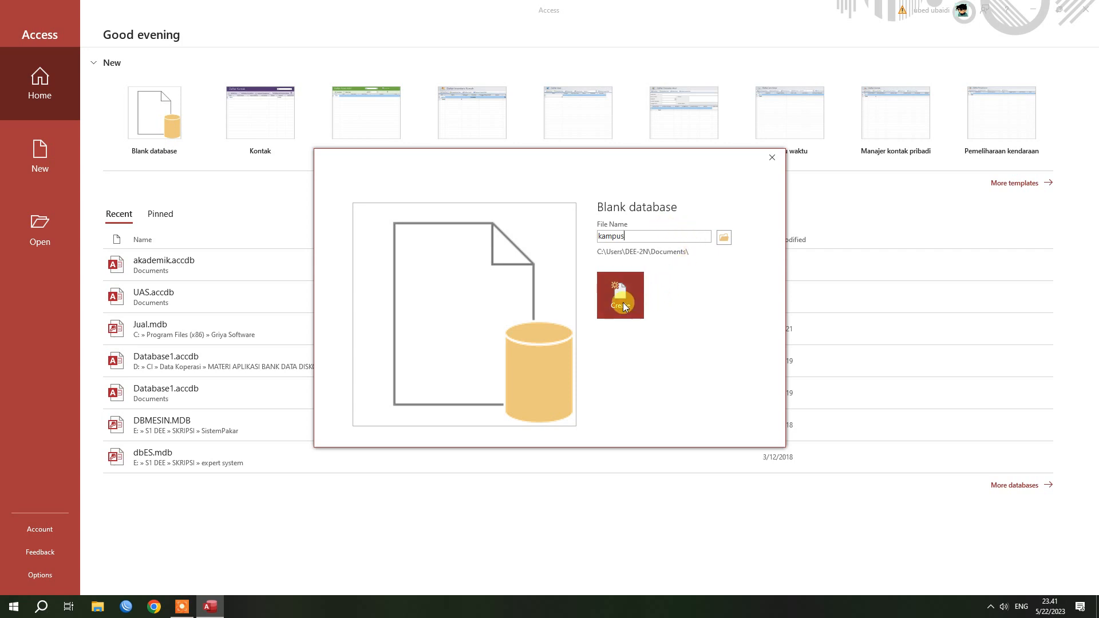
left_click(624, 303)
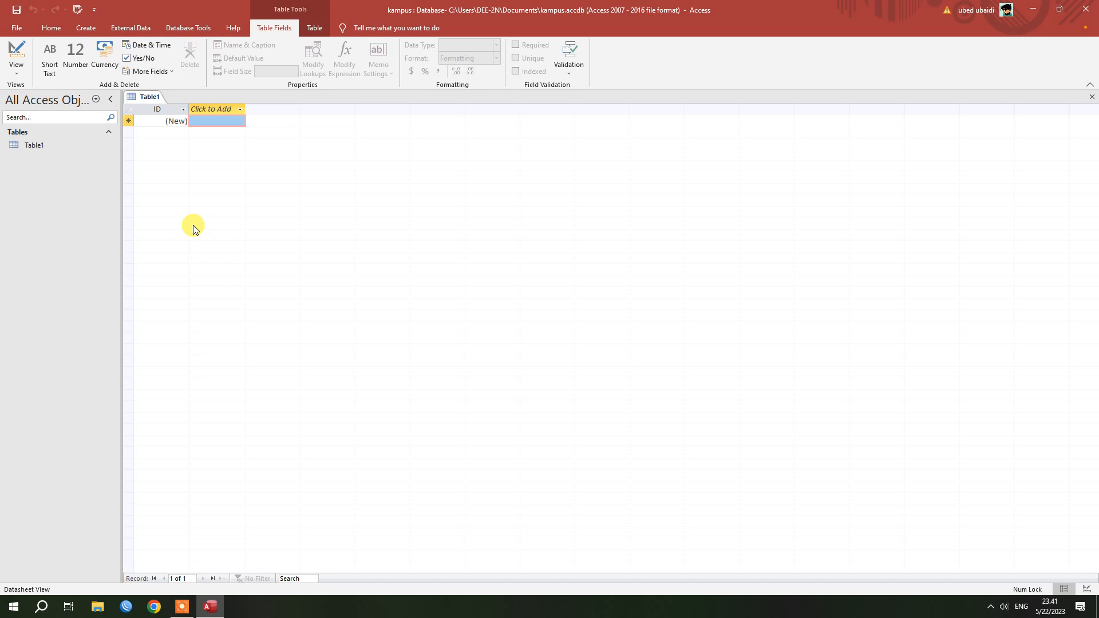
- Switch the new default table to Design View, saving it under the name mhs
right_click(150, 97)
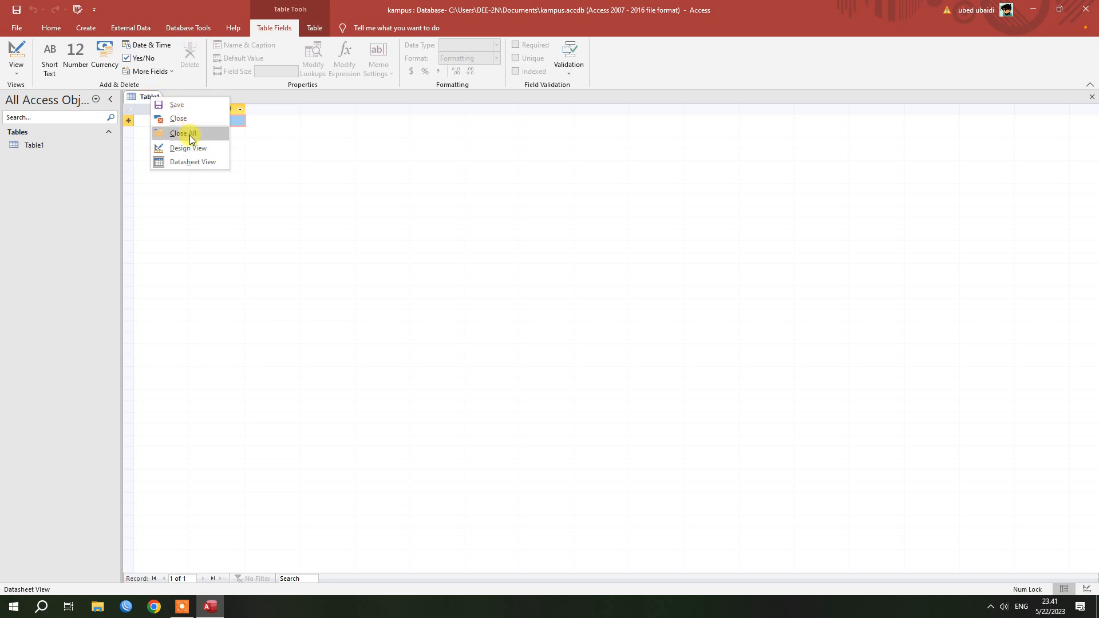
left_click(196, 149)
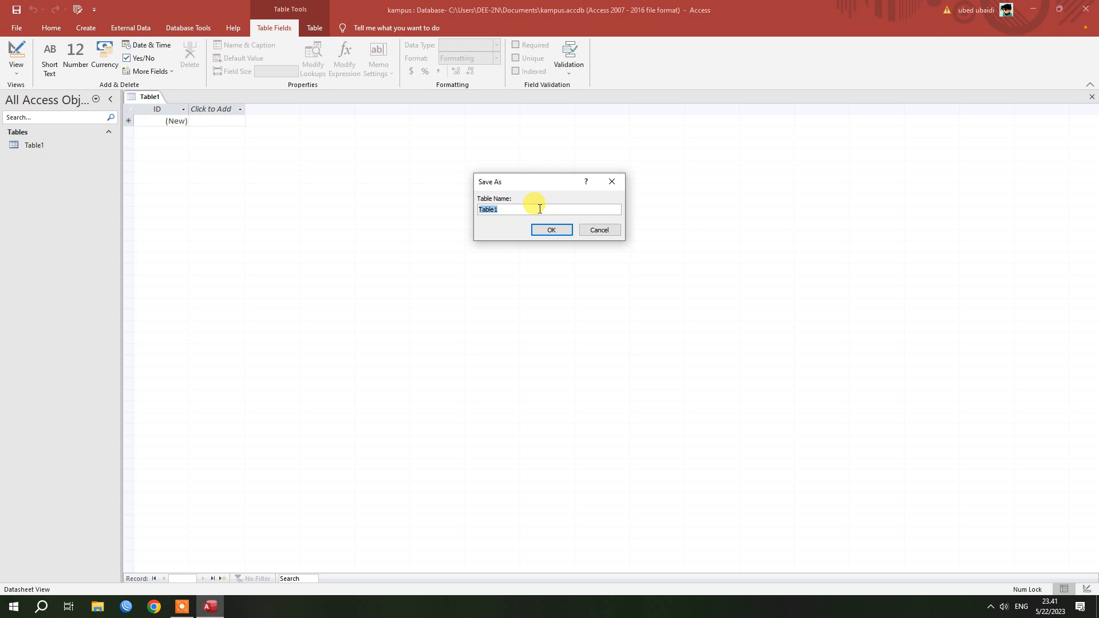
type("mhs")
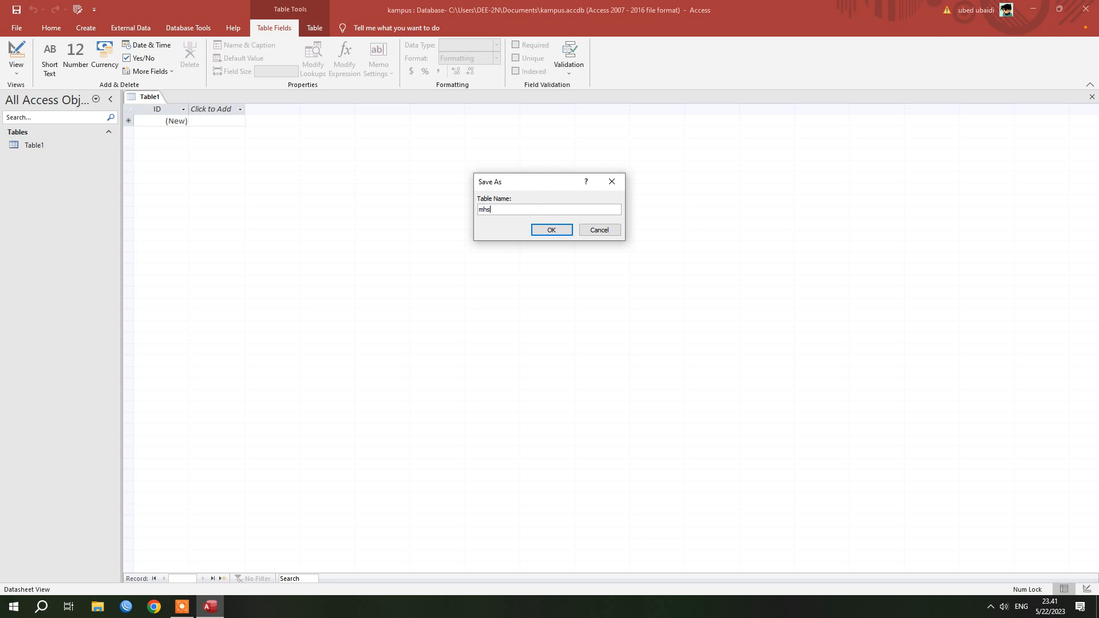
left_click(558, 228)
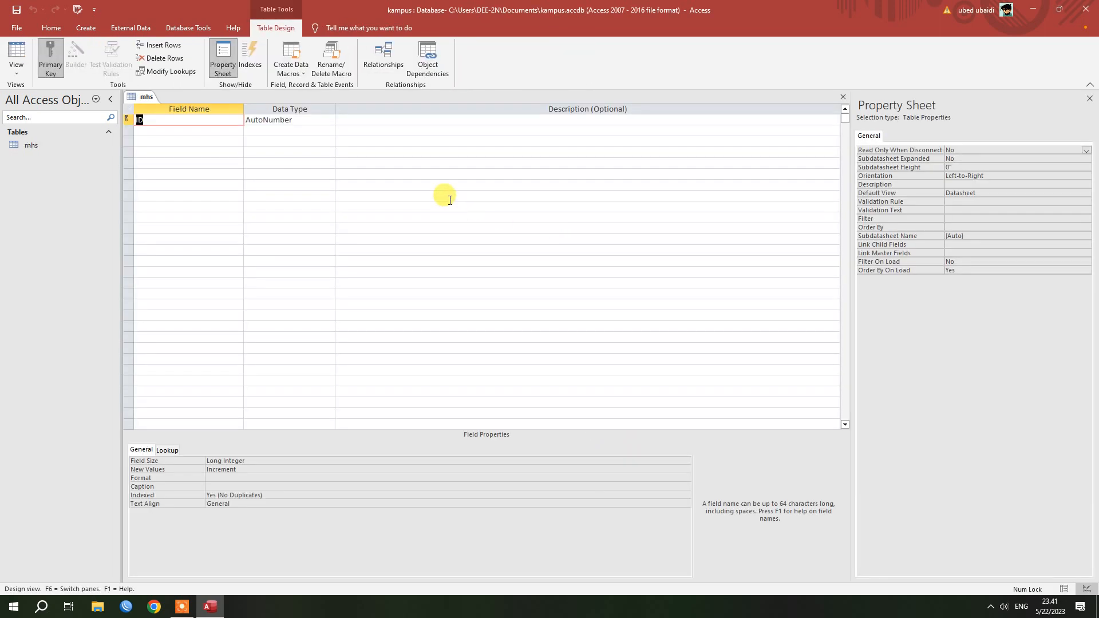
- Rename the mhs table's primary key field to NIM and set its data type to Number
key("Caps_Lock")
type("NIM")
key("Tab")
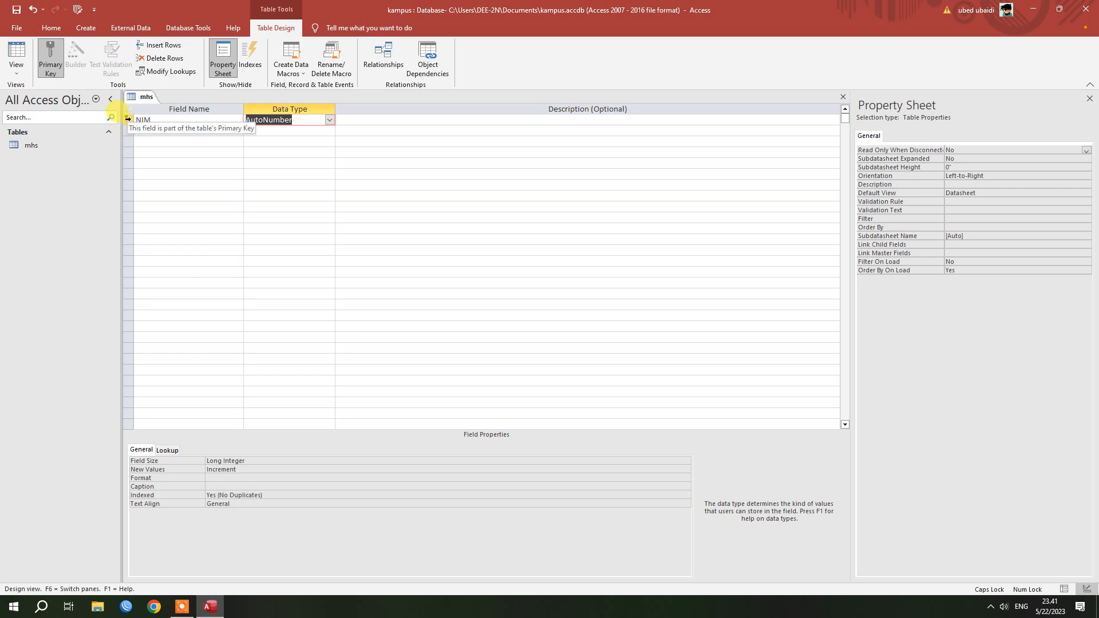
type("n")
key("Return")
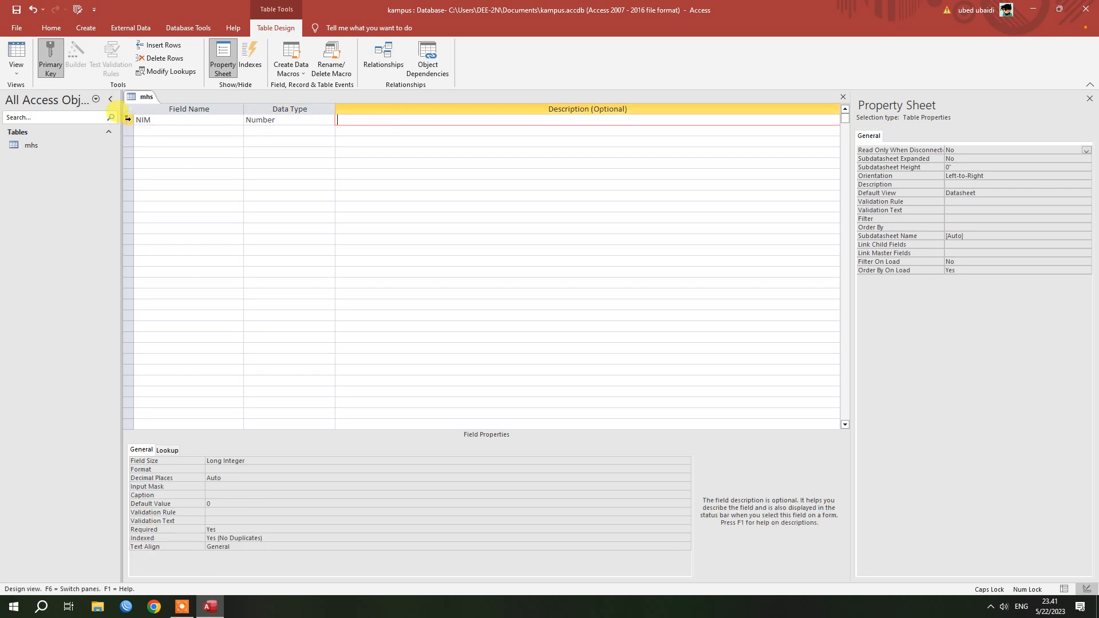
key("Return")
- Add a second field NAMA to the mhs table with the Short Text data type
type("NAMA")
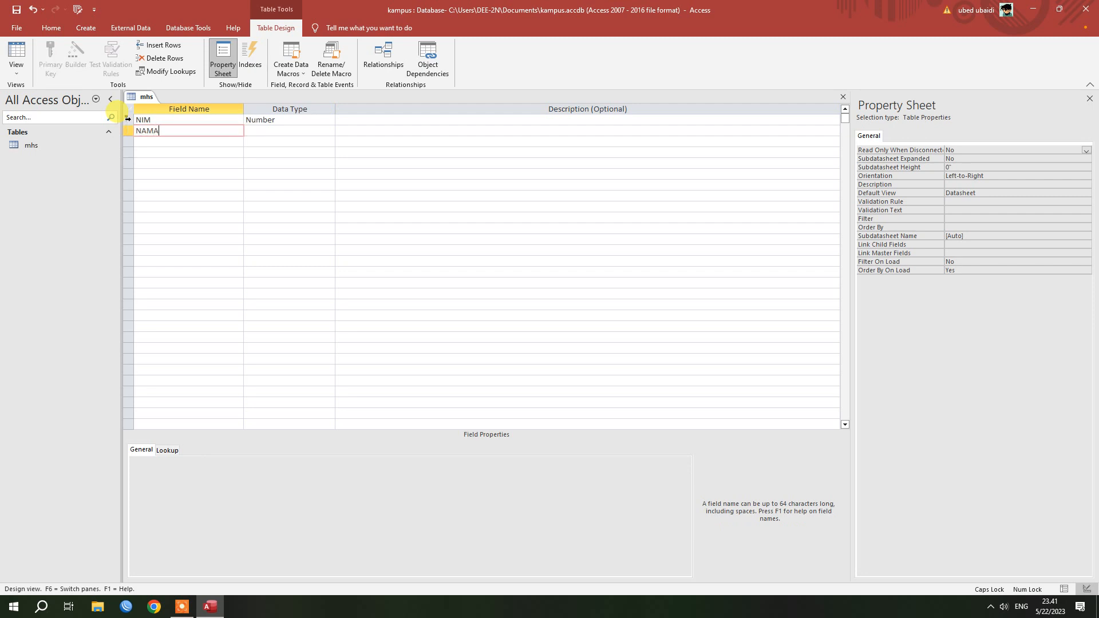
key("Return")
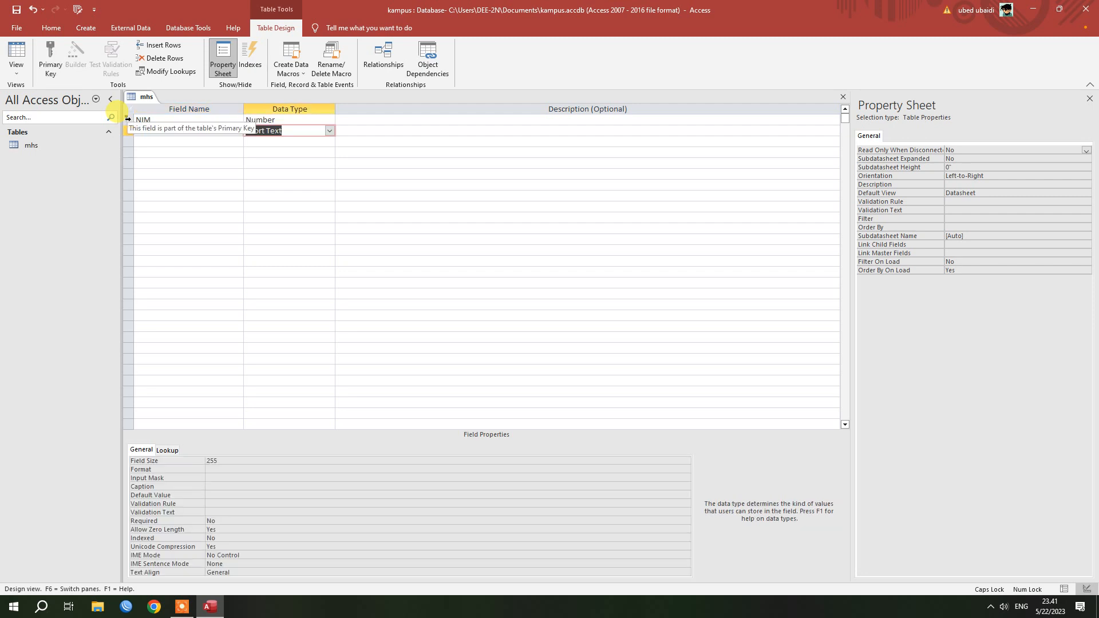
left_click(329, 131)
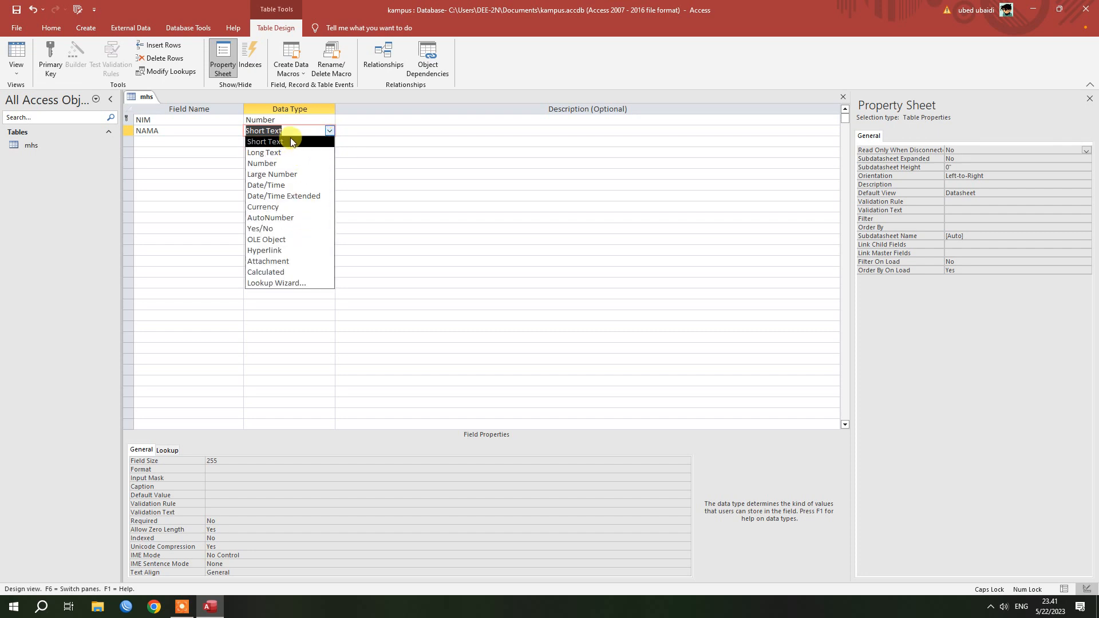
left_click(288, 153)
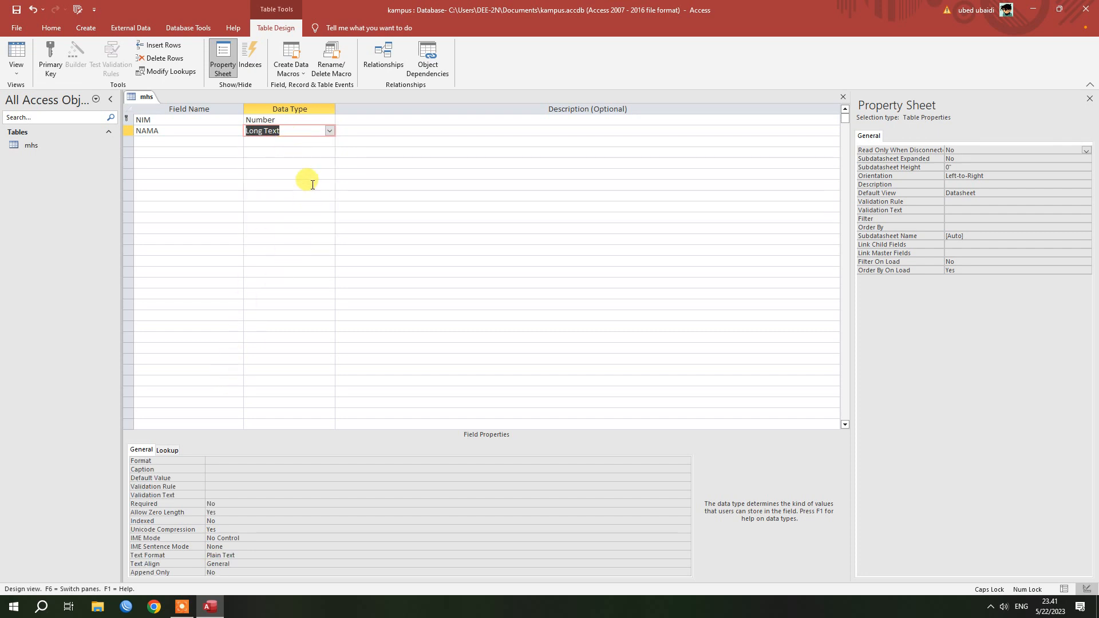
left_click(330, 132)
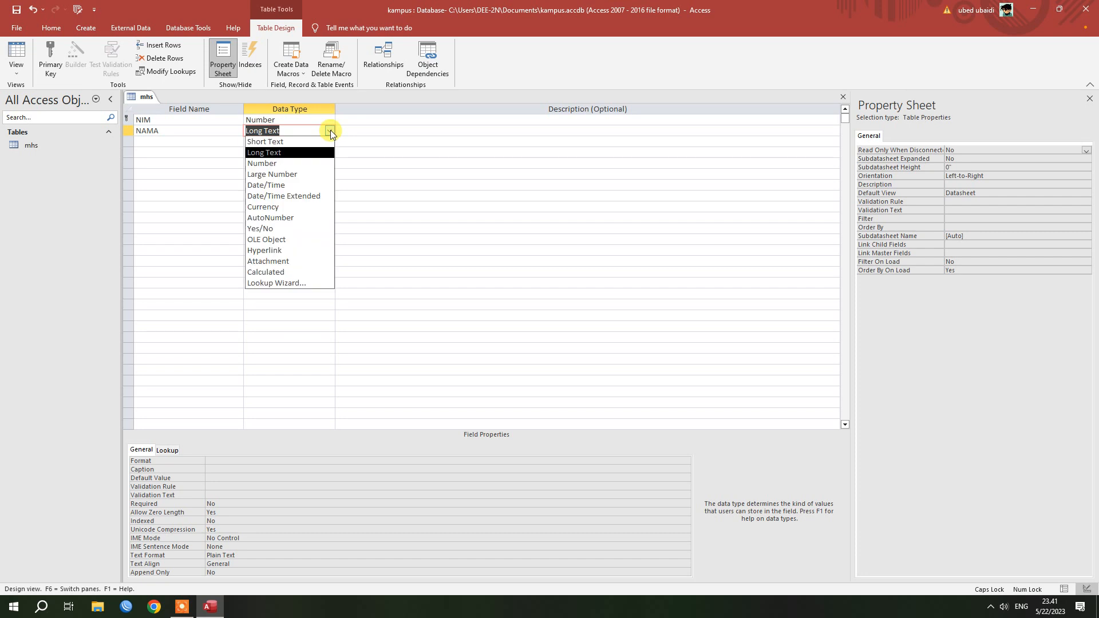
left_click(306, 142)
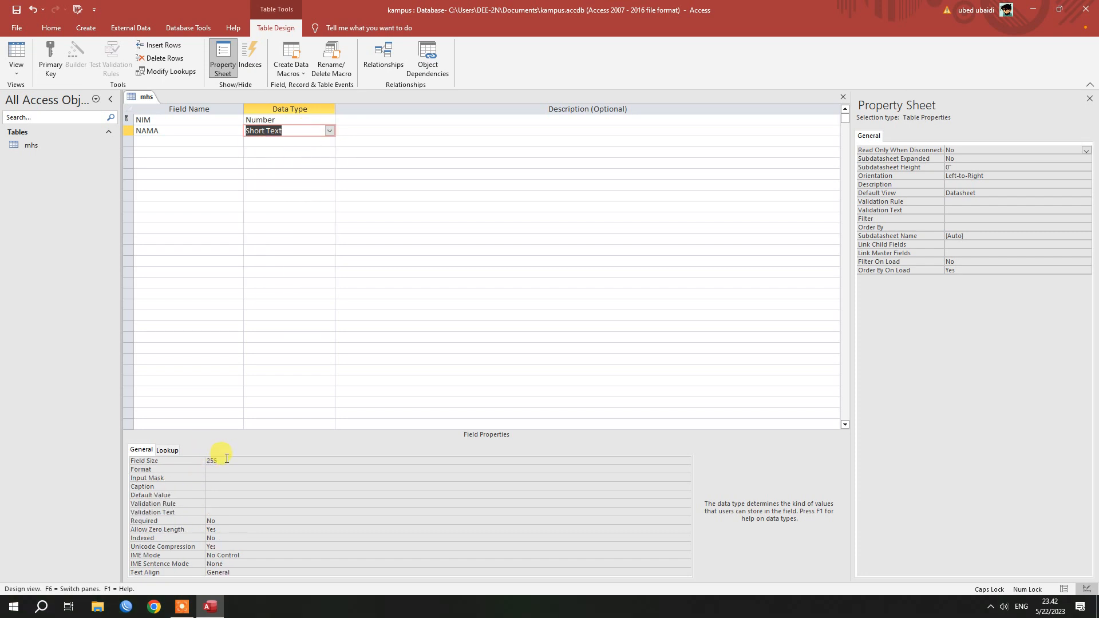
double_click(210, 461)
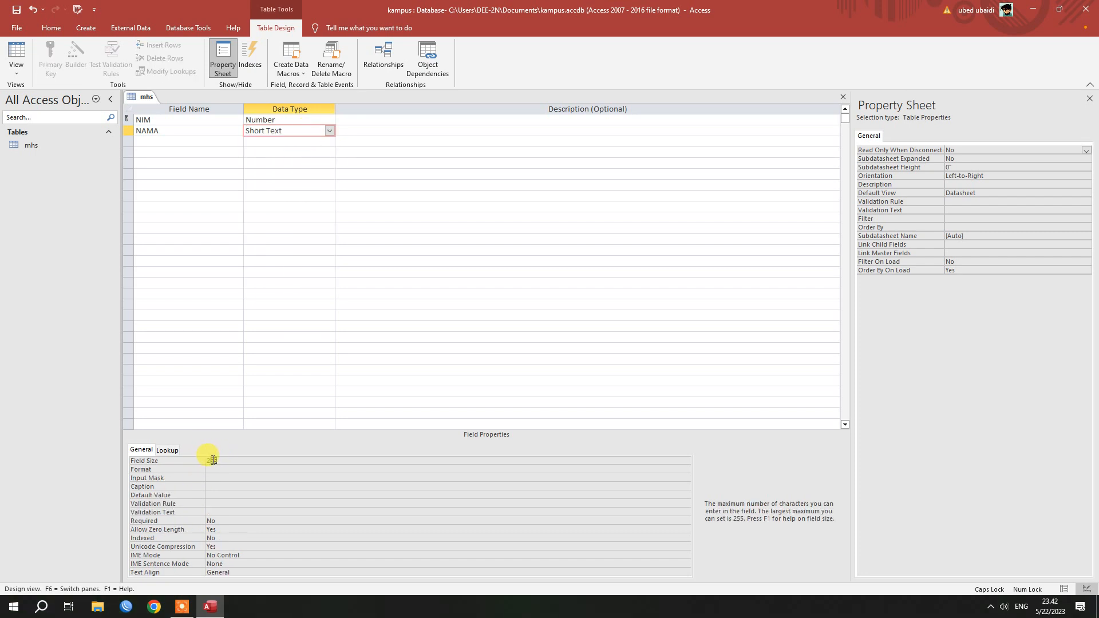
left_click(225, 460)
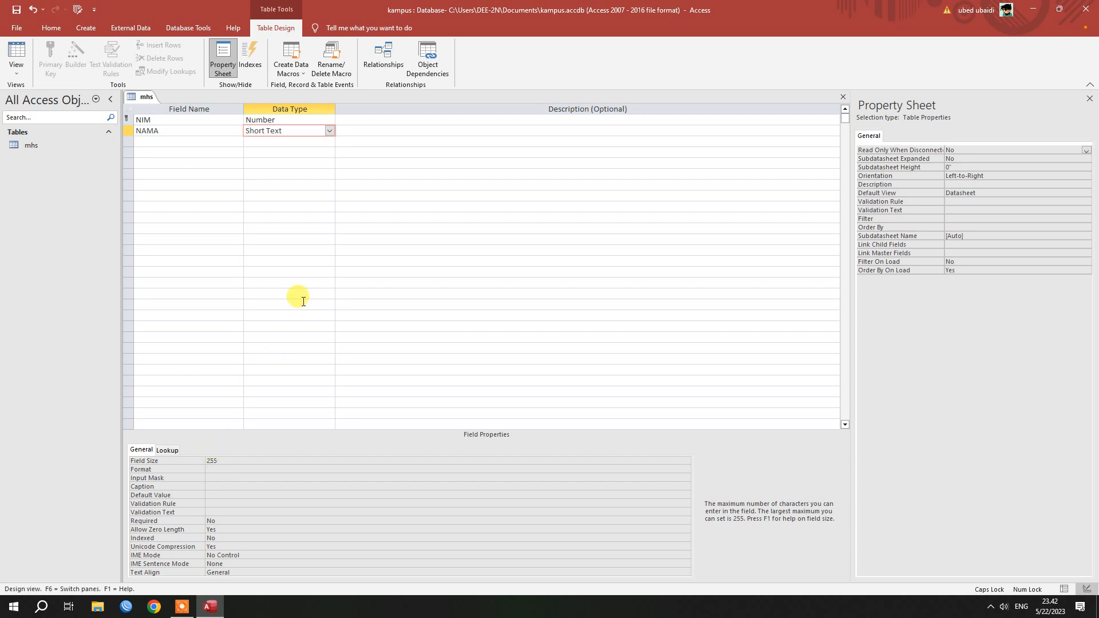
- Add a third field ID_PRODI to the mhs table with the Number data type
left_click(204, 136)
left_click(206, 140)
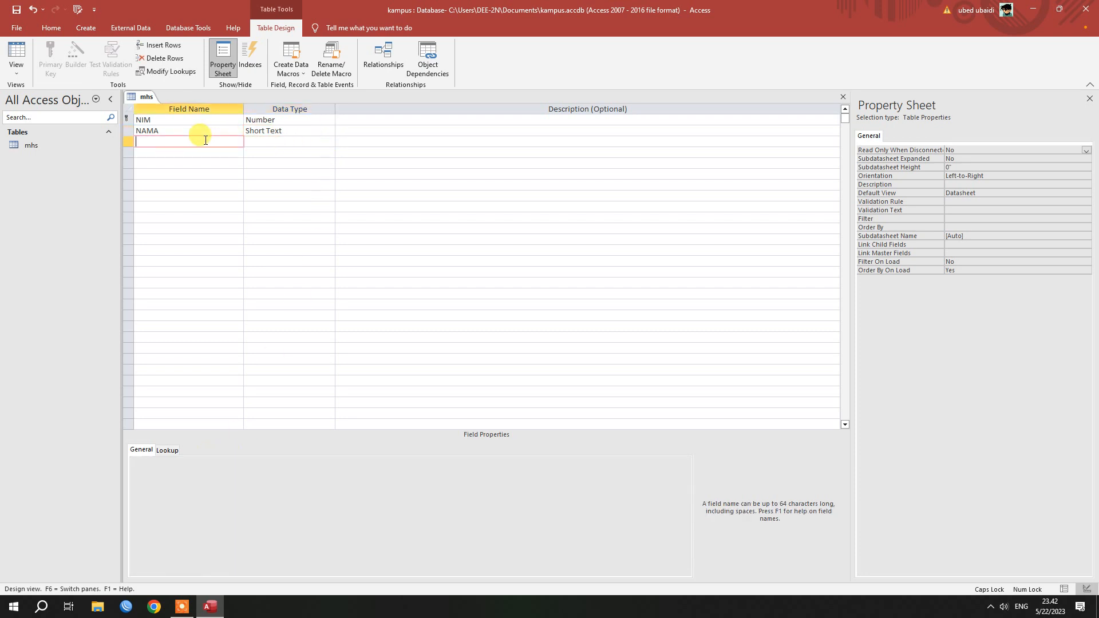
type("ALA")
key("BackSpace")
key("BackSpace")
type("ID_PRODI")
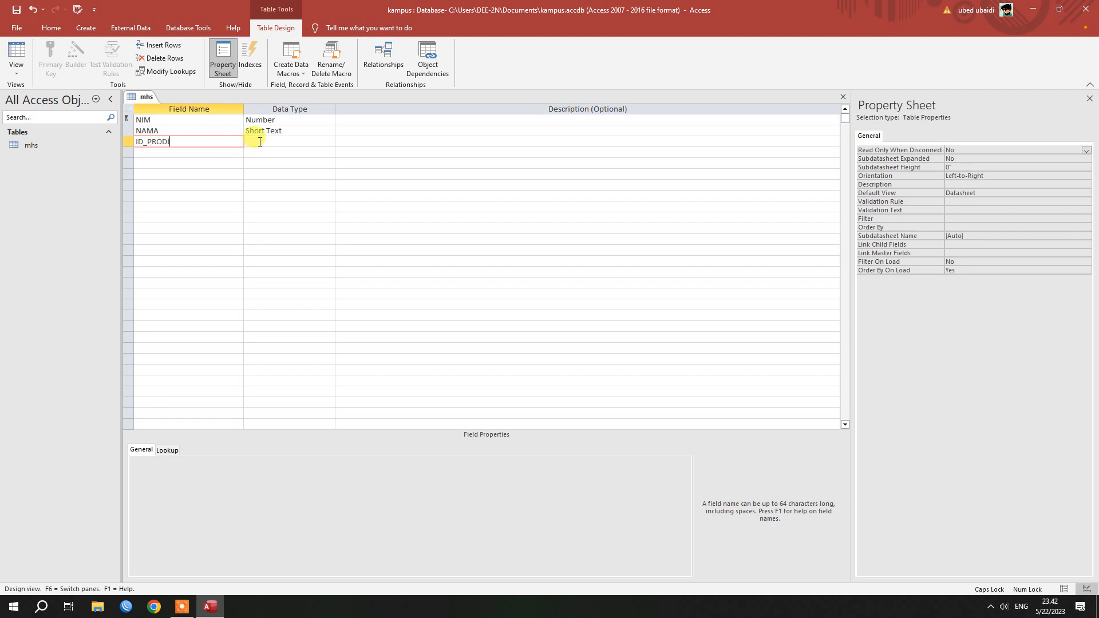
left_click(255, 142)
type("N")
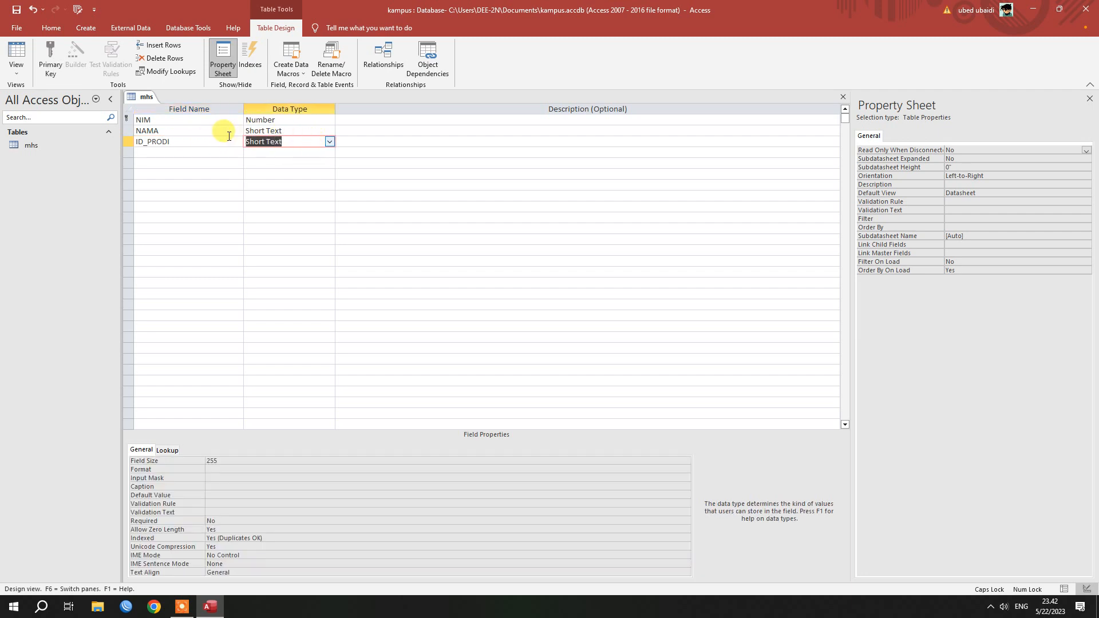
type("Umber")
- Add a fourth field ALAMAT to the mhs table with the Long Text data type
left_click(215, 151)
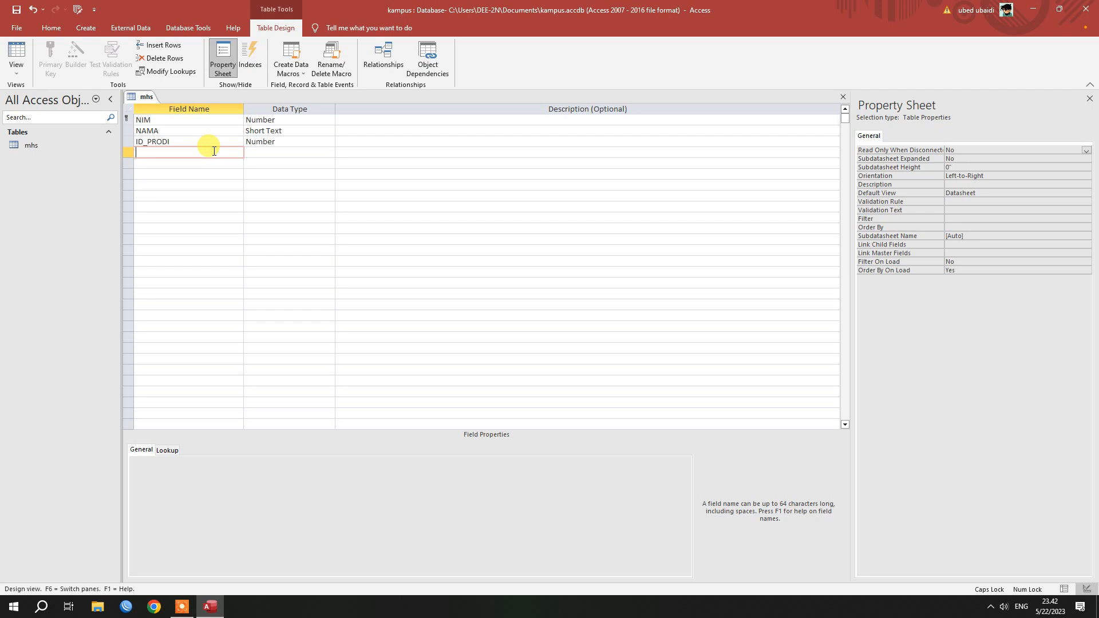
type("ALAMAT")
left_click(269, 152)
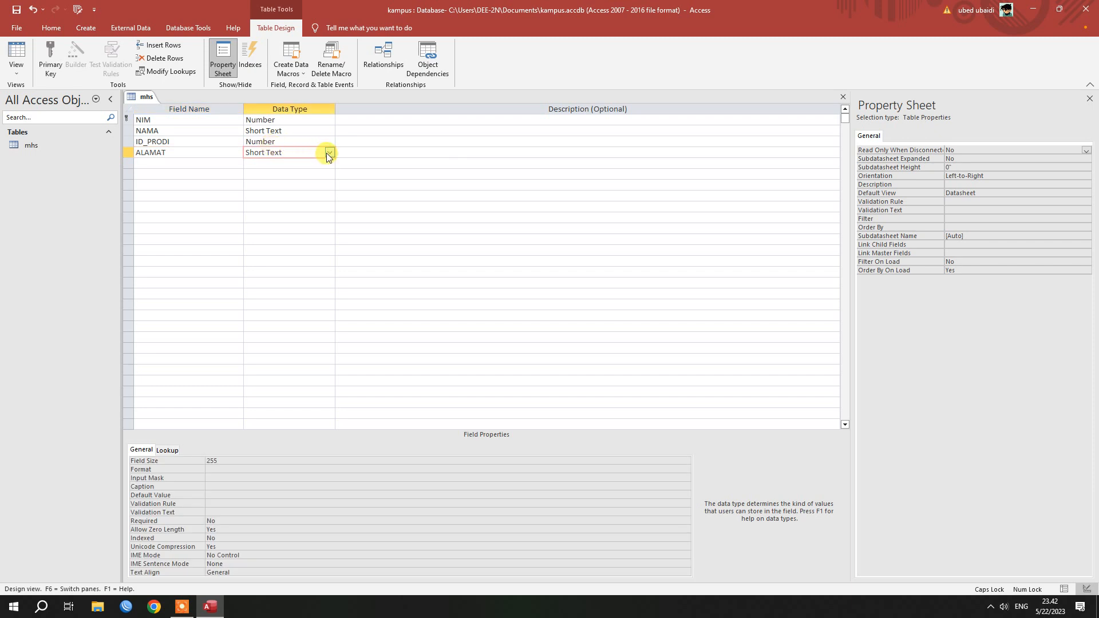
left_click(330, 153)
left_click(321, 168)
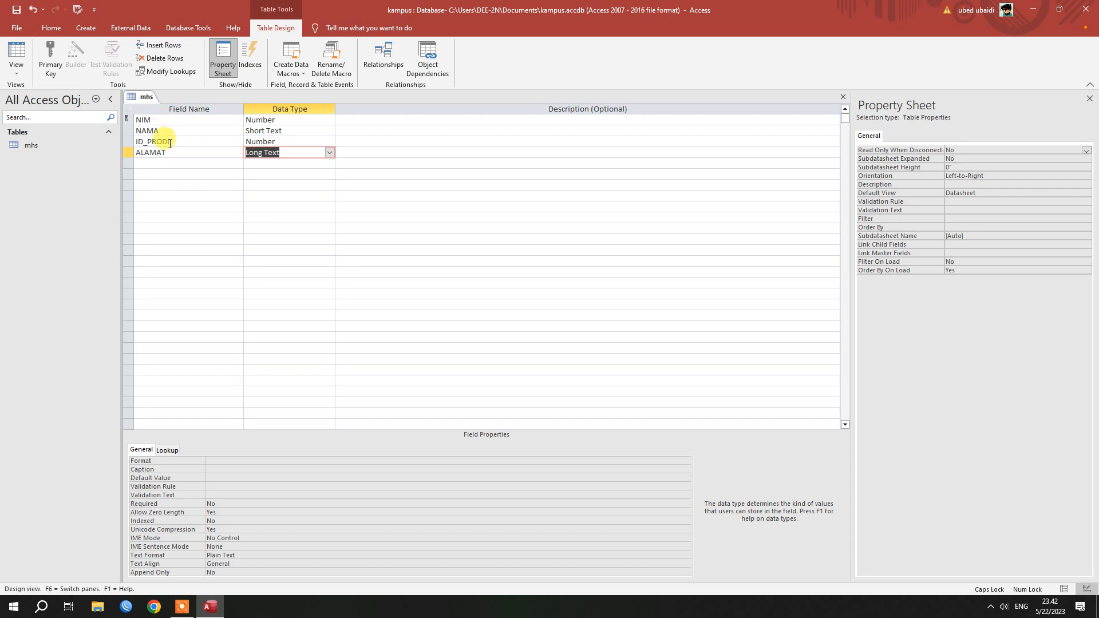
- Save the mhs table design and switch the table to Datasheet View
right_click(143, 97)
left_click(162, 105)
right_click(141, 99)
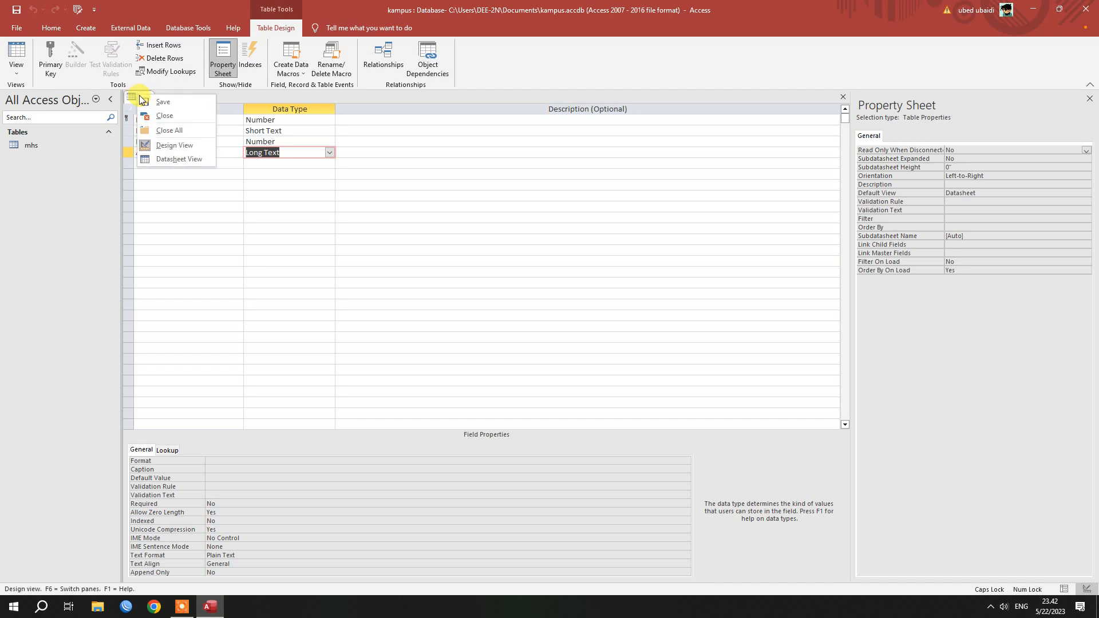
left_click(183, 159)
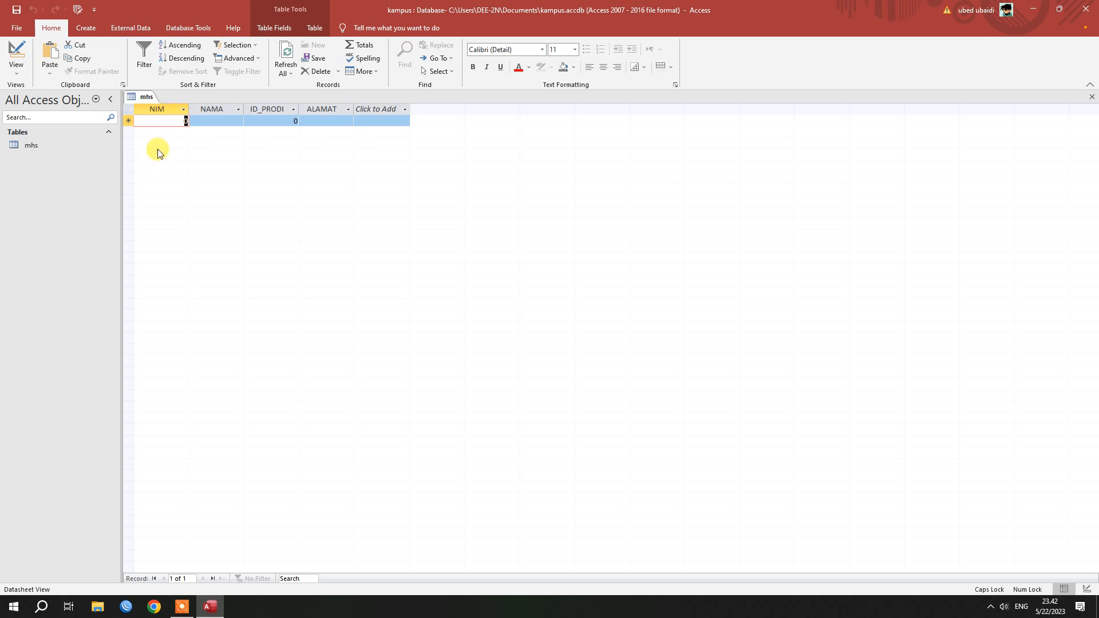
- Create another table, save it under the name prodi and open it in Design View
right_click(71, 181)
left_click(195, 174)
left_click(90, 33)
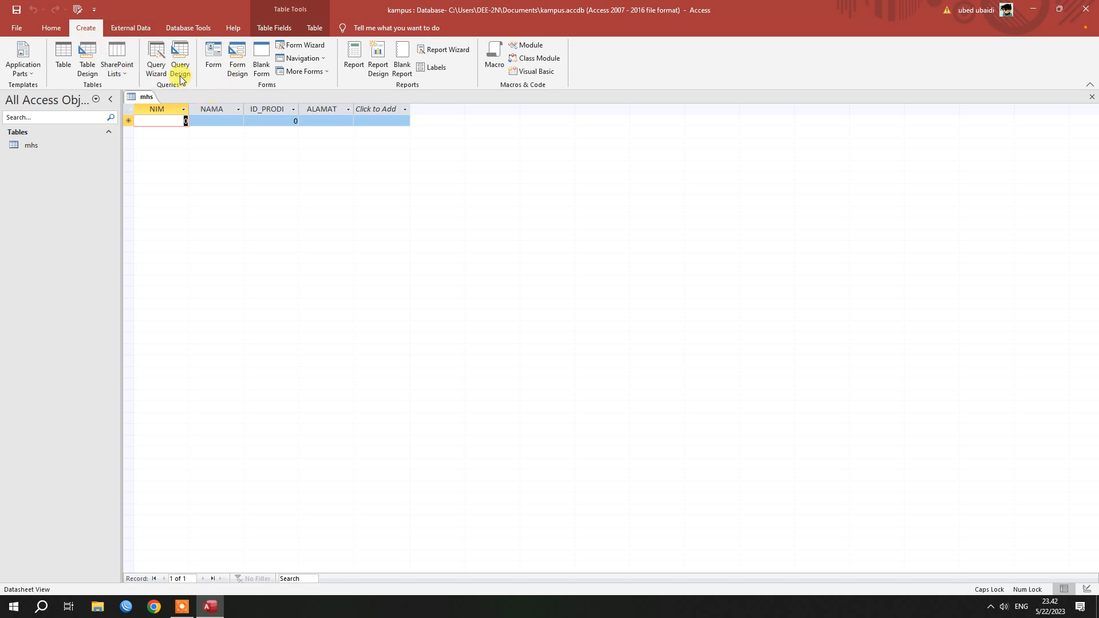
left_click(64, 63)
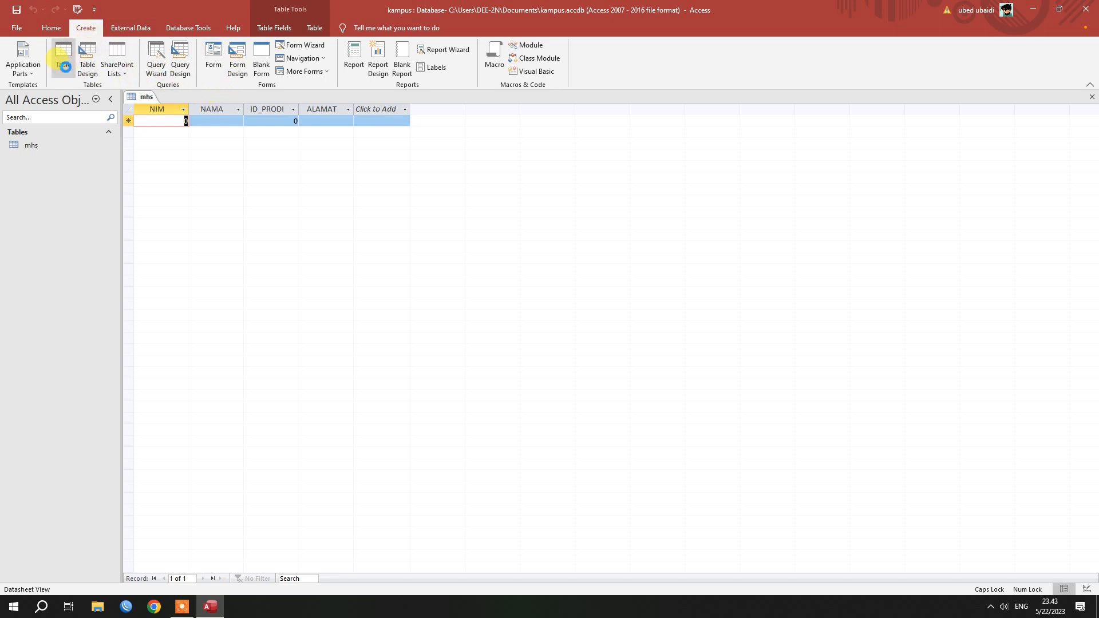
right_click(177, 97)
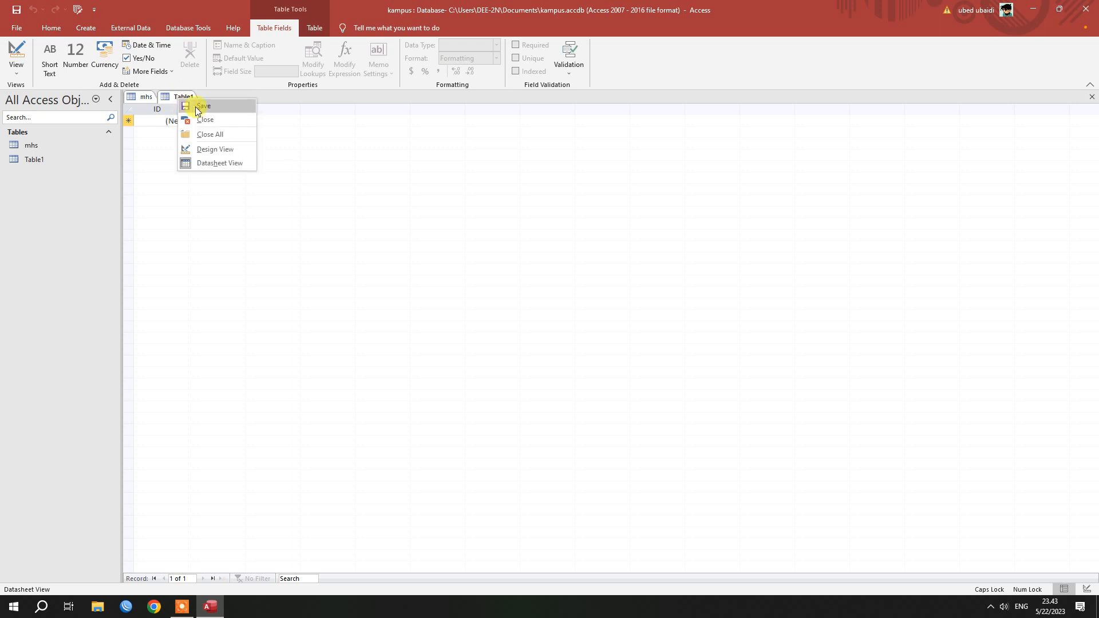
left_click(223, 147)
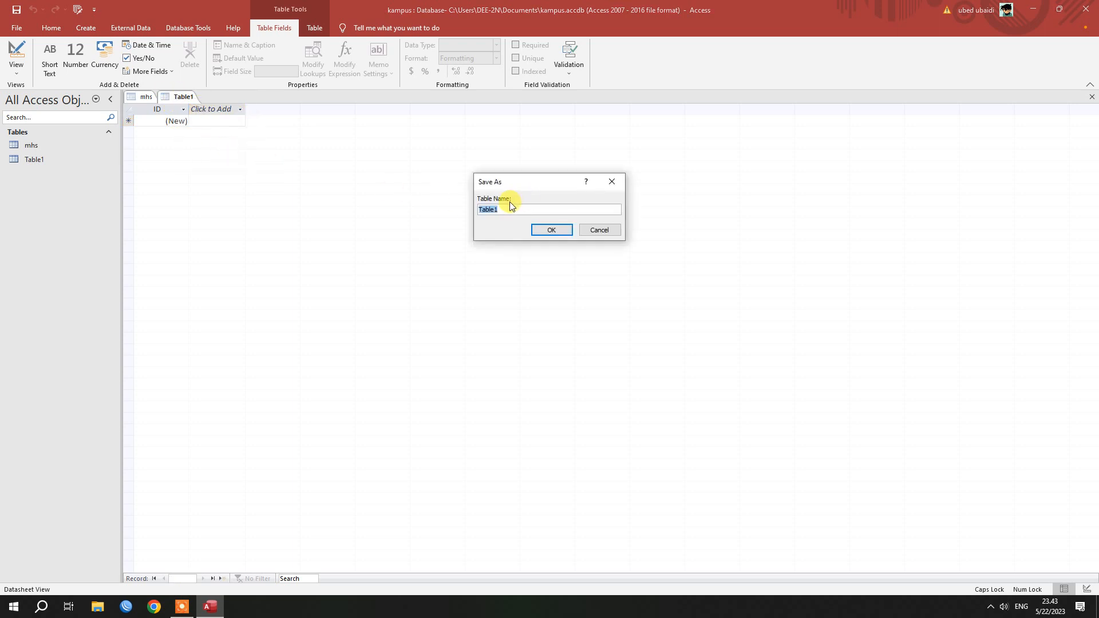
type("P")
key("Caps_Lock")
type("prodi")
left_click(551, 230)
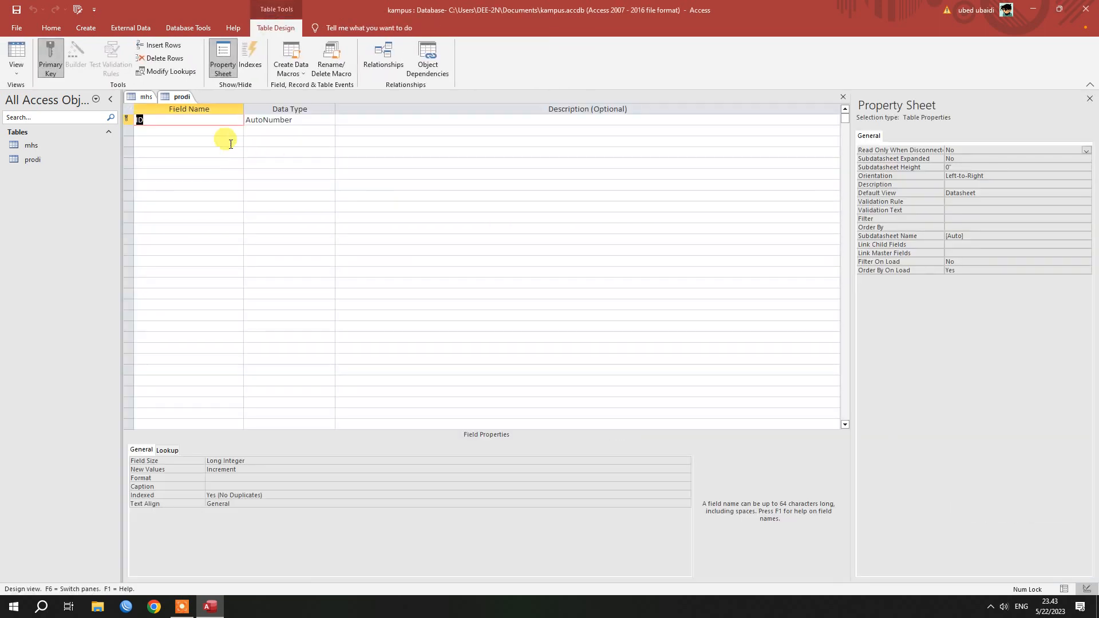
- Rename the prodi table's primary key field to ID_PRODI, matching the field in the mhs table
left_click(173, 117)
key("Caps_Lock")
left_click(143, 97)
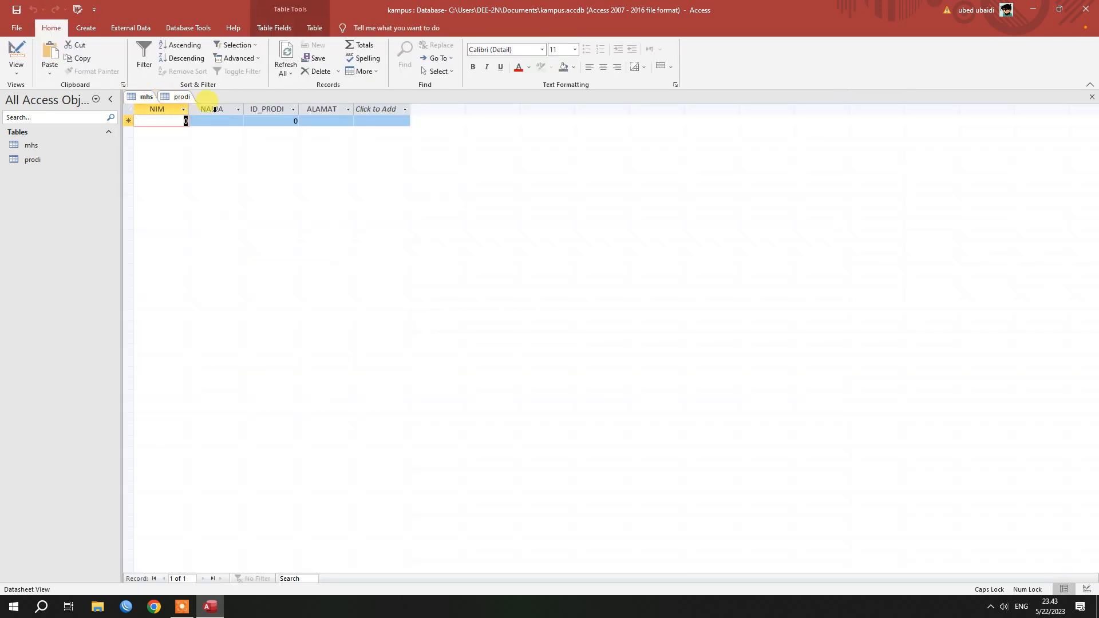
left_click(185, 97)
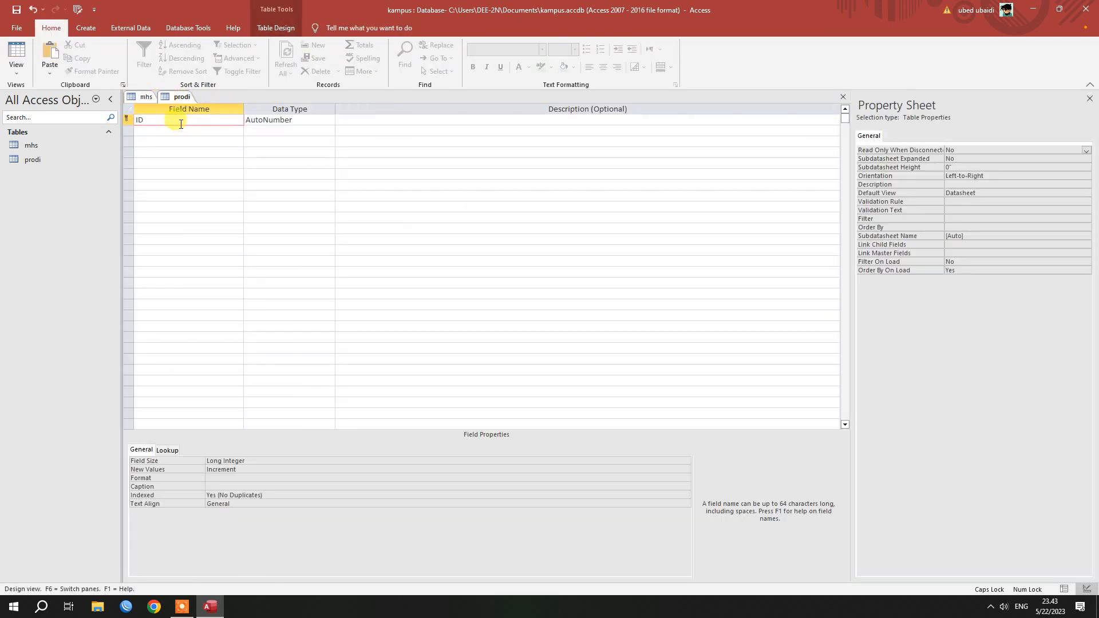
type("_")
type("PRODI")
left_click(295, 120)
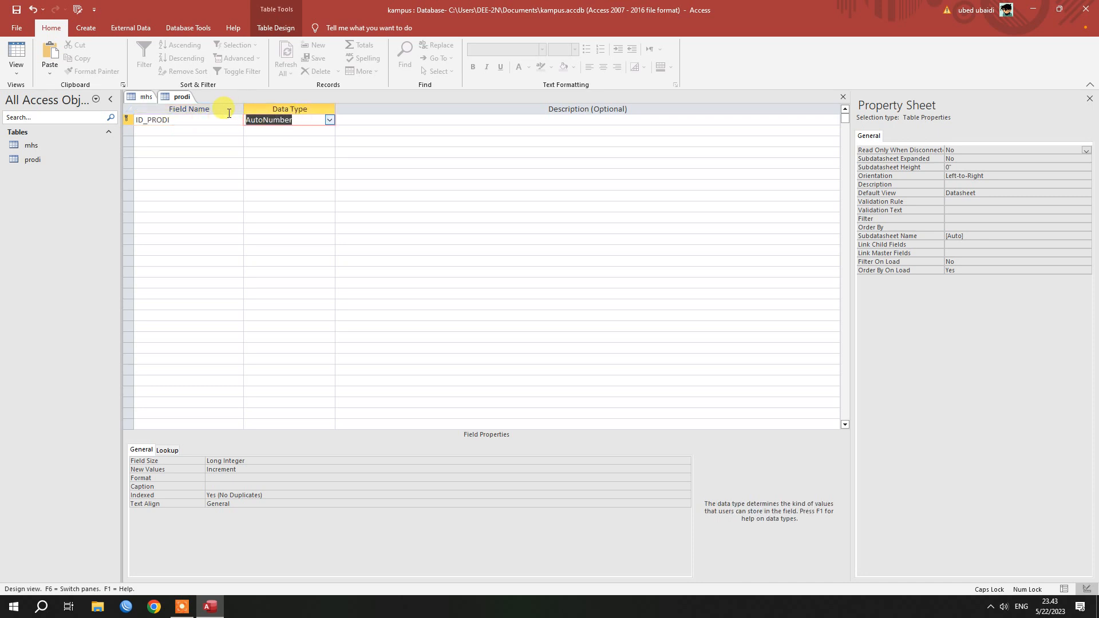
- Set the ID_PRODI field's data type to Number and add a second field NAMA_PRODI to the prodi table
type("Number")
left_click(219, 134)
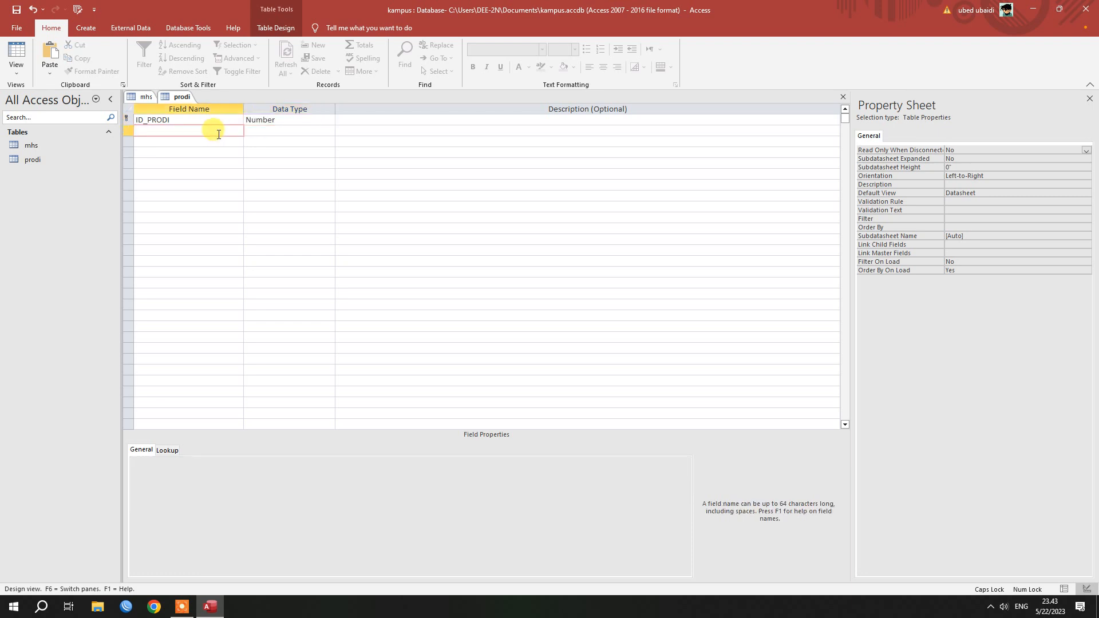
type("NAMA_PRODI")
- Save the prodi table design and switch the table to Datasheet View
right_click(181, 97)
left_click(191, 104)
right_click(177, 98)
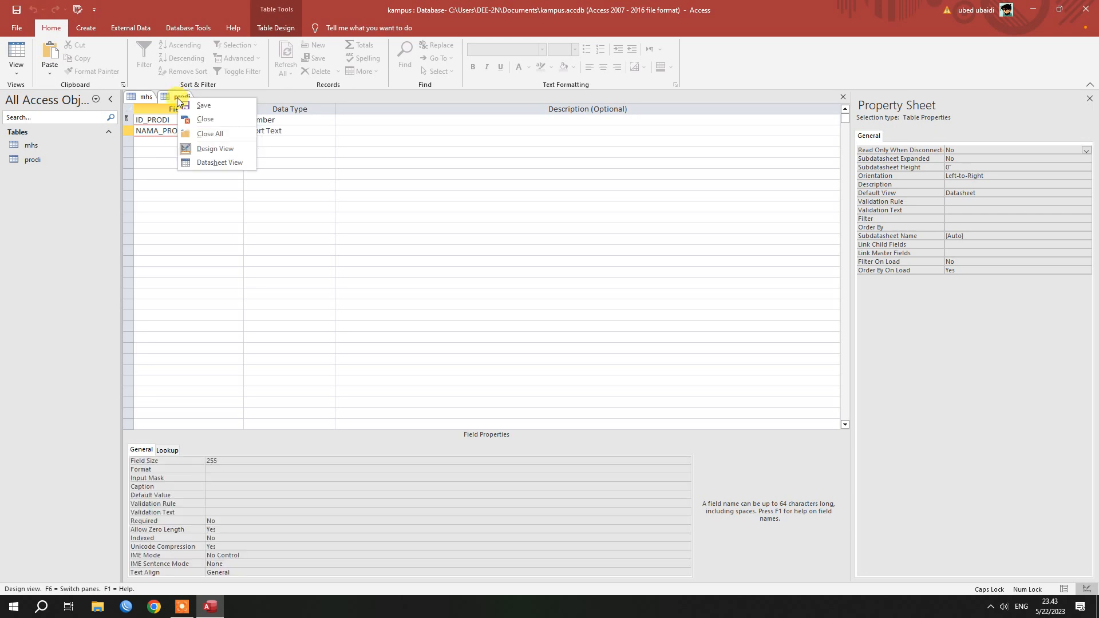
left_click(229, 162)
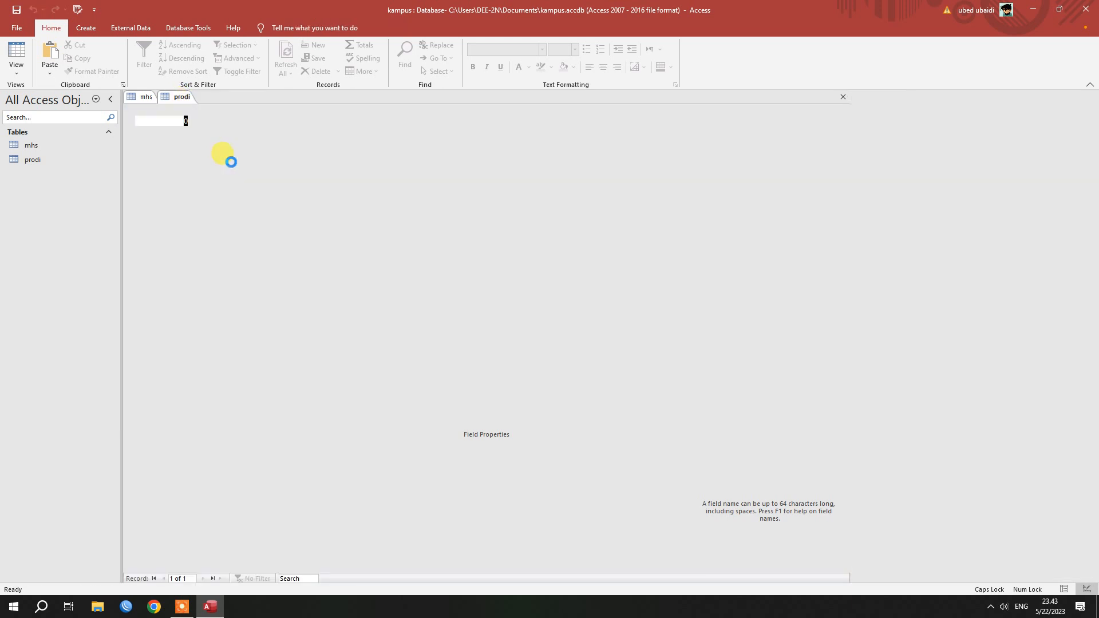
- Enter the prodi records 11 HUKUM, 21 MANAJEMEN and 22 AKUNTANSI
type("11")
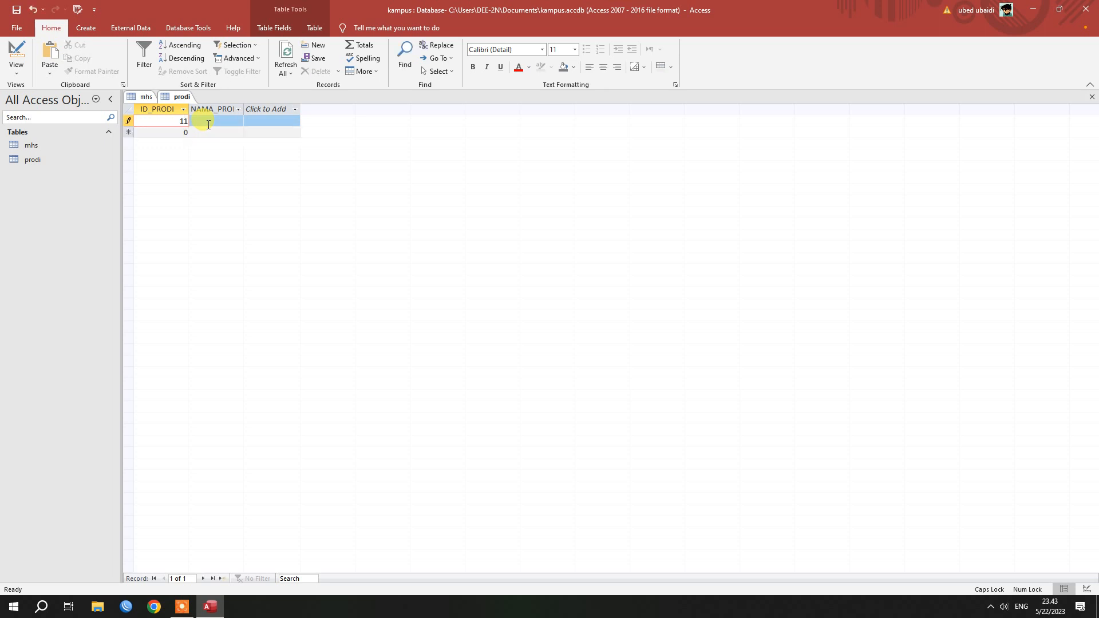
left_click(208, 124)
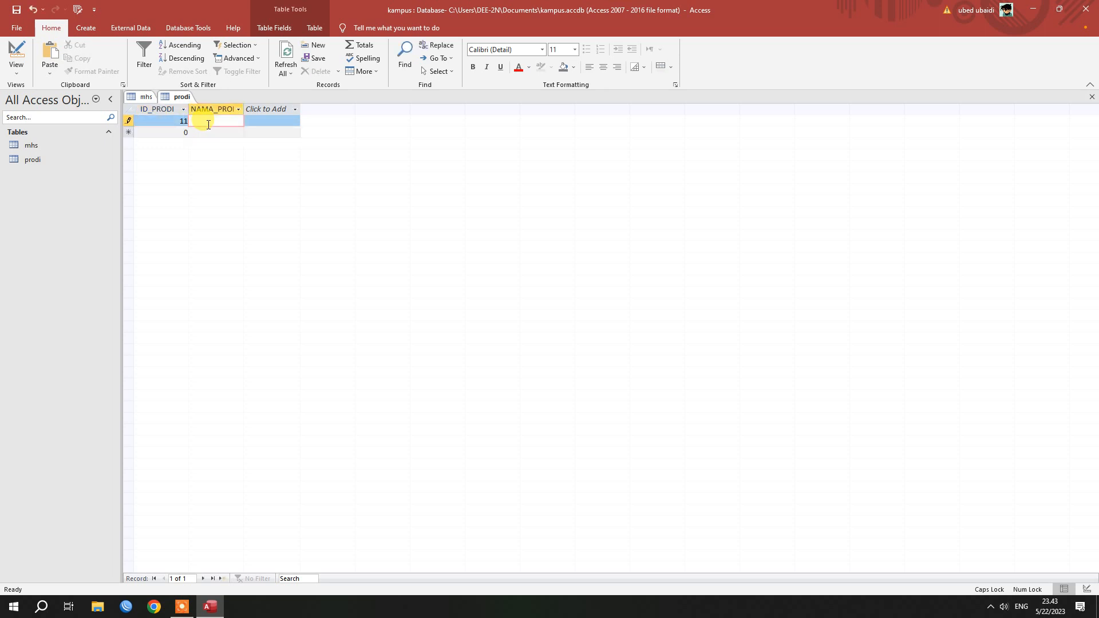
type("HUKUM")
key("Return")
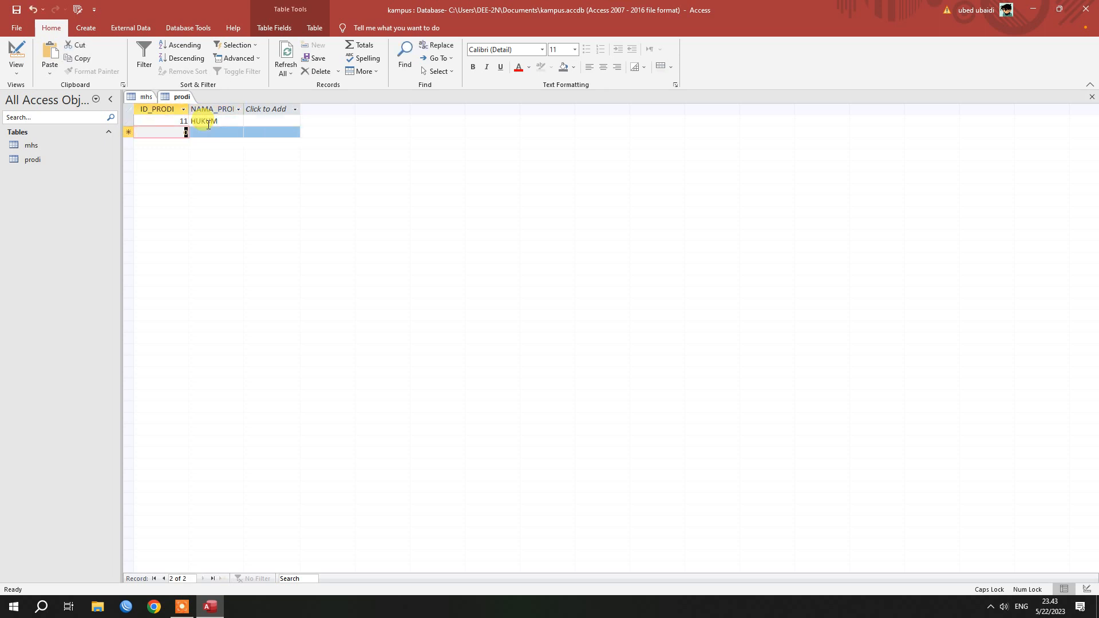
type("21")
key("Return")
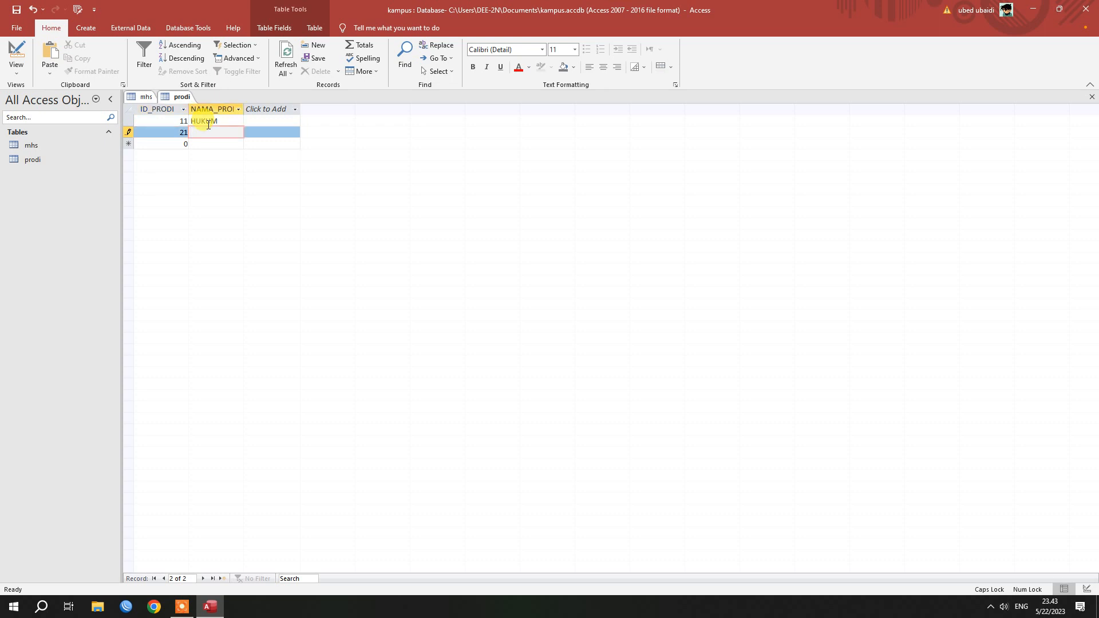
type("MANAJEMEN")
key("Tab")
type("22")
key("Tab")
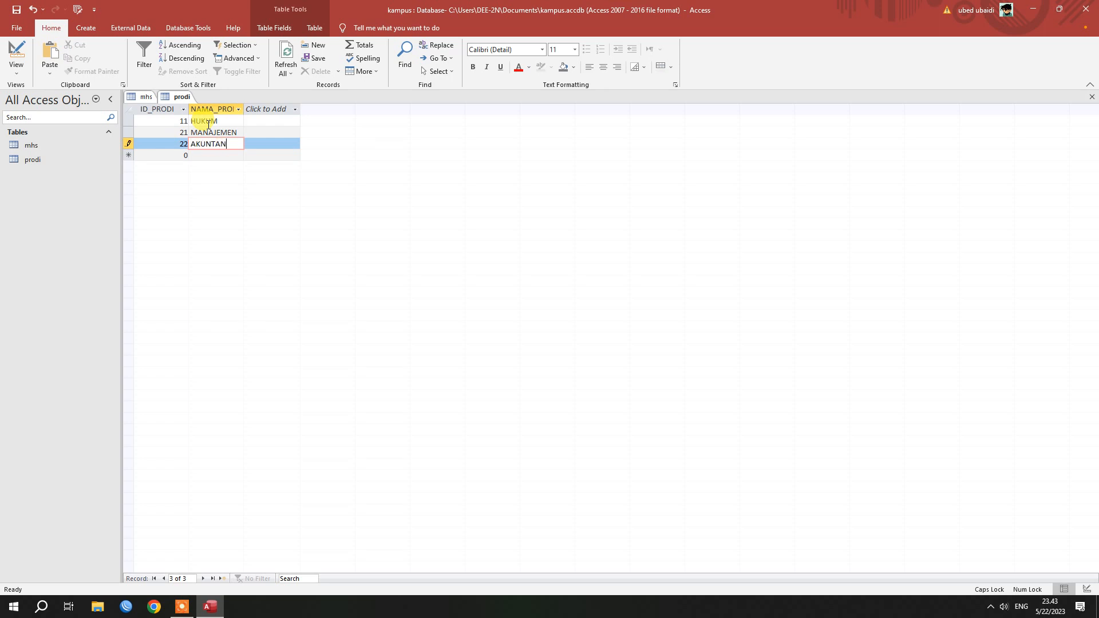
key("Tab")
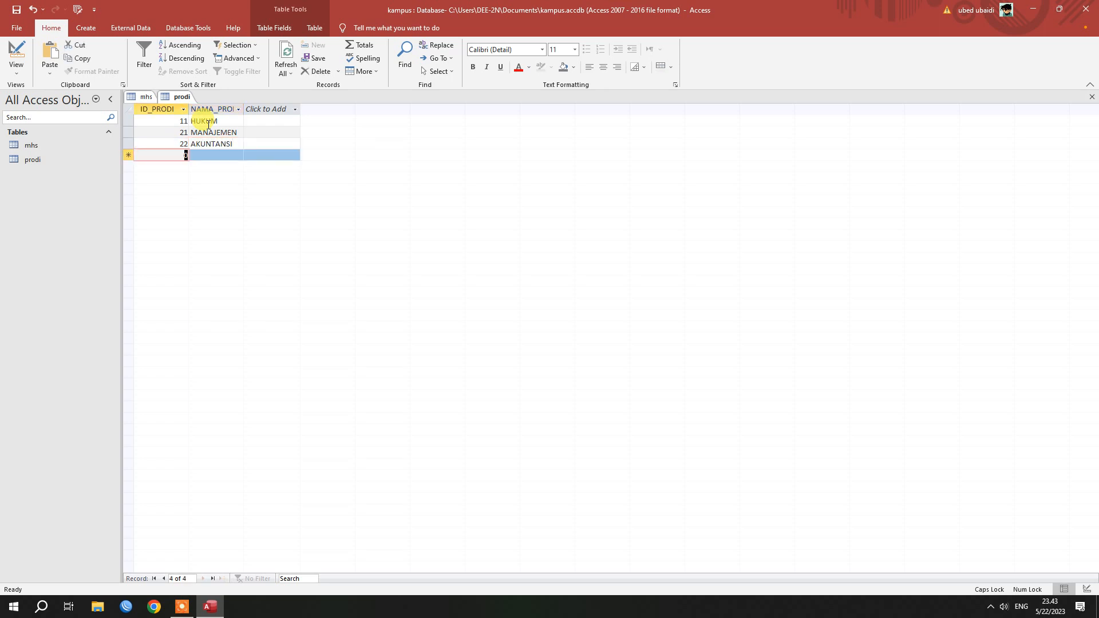
- Add the prodi records 31 ADMINISTRASI PUBIK and 41 PETERNAKAN below the existing rows
type("31")
key("Tab")
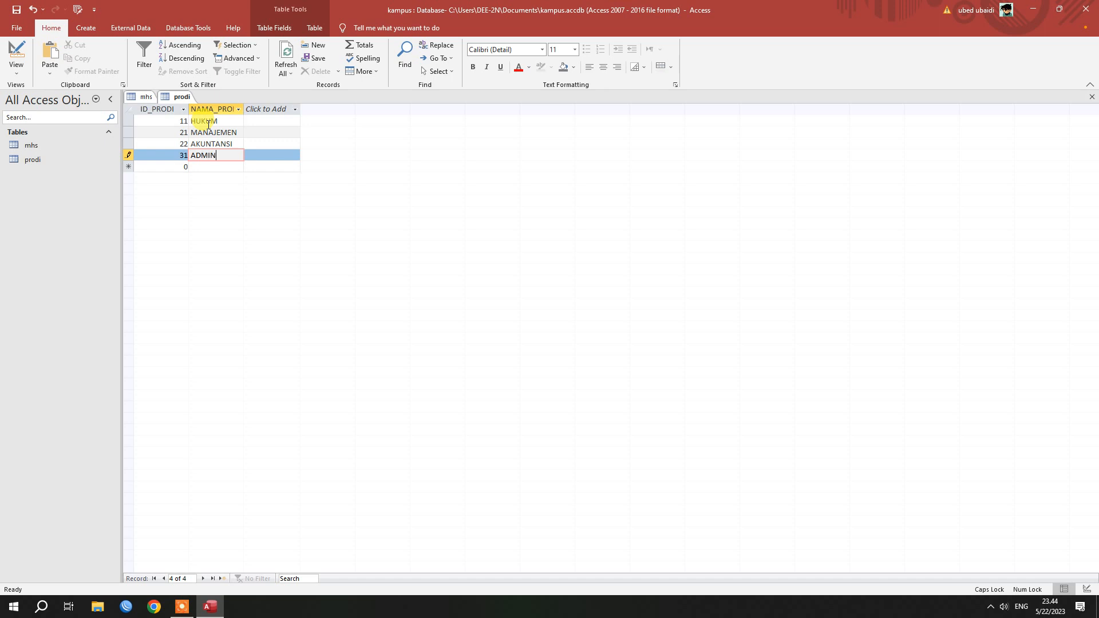
type("ADMINISTRASI ")
type("PUBL")
key("Tab")
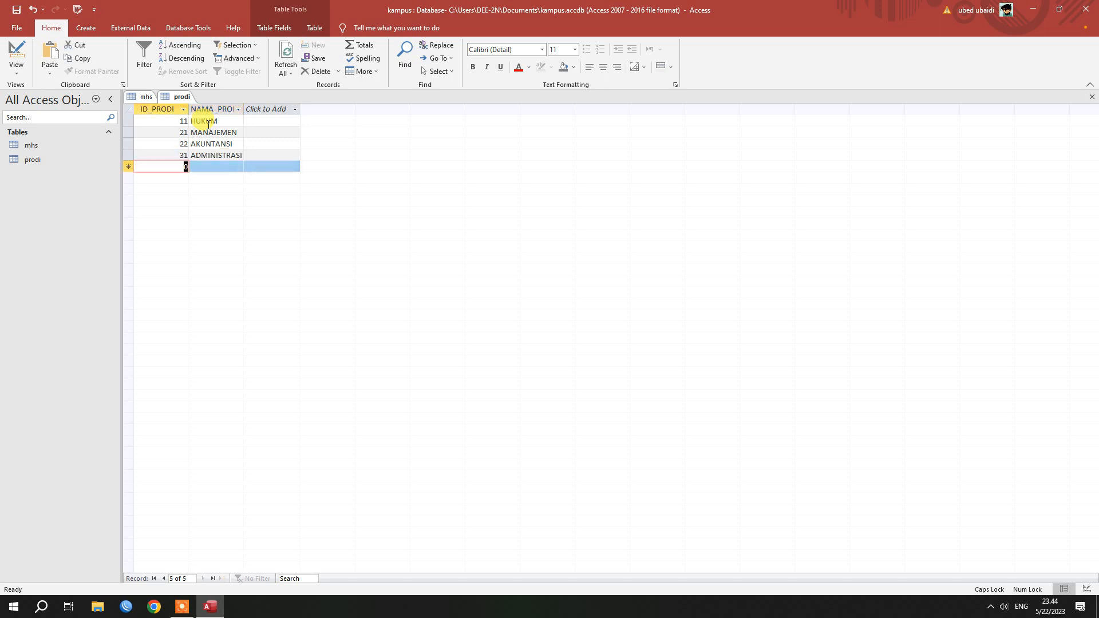
type("41")
key("Tab")
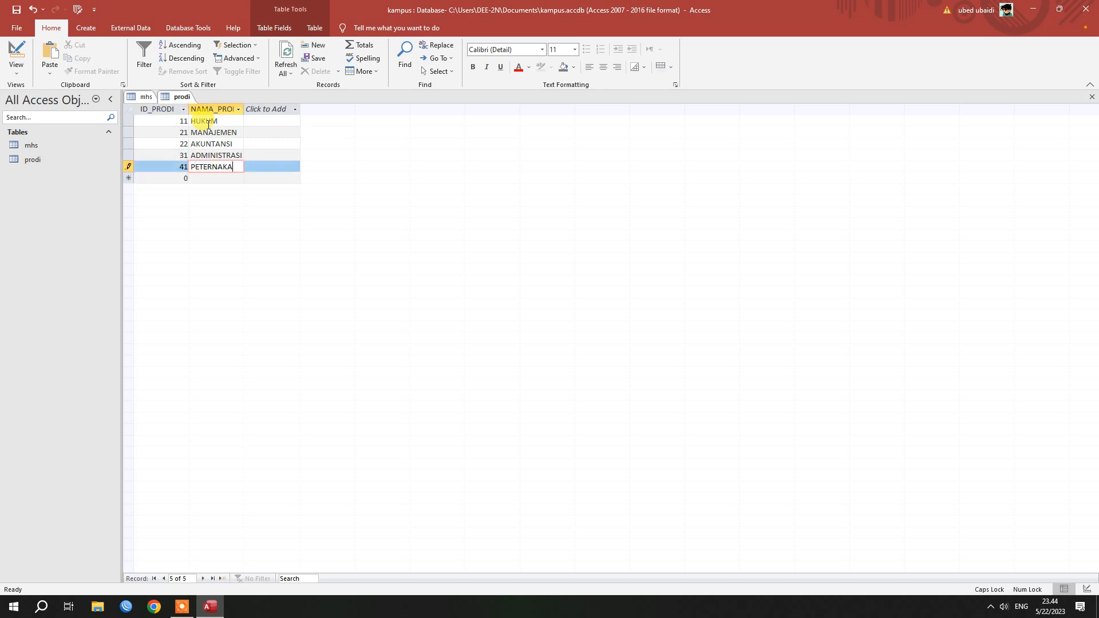
key("Tab")
- Add the prodi records 51 TEKNIK SIPIL, 52 INFORMATIKA and 53 TEKNIK INDUSTRI
type("51")
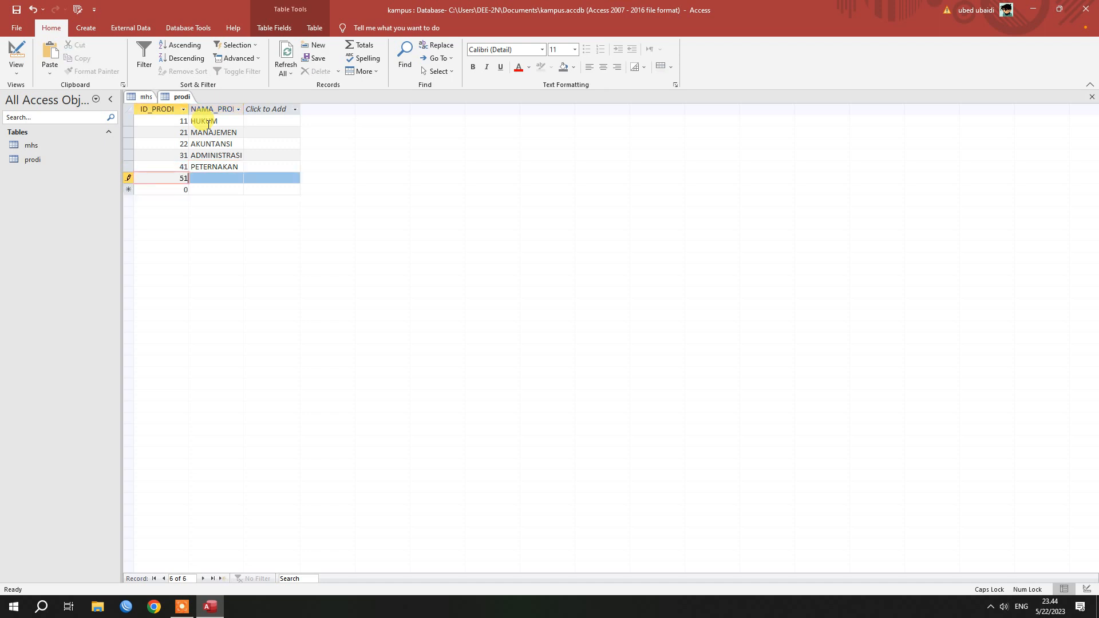
key("Tab")
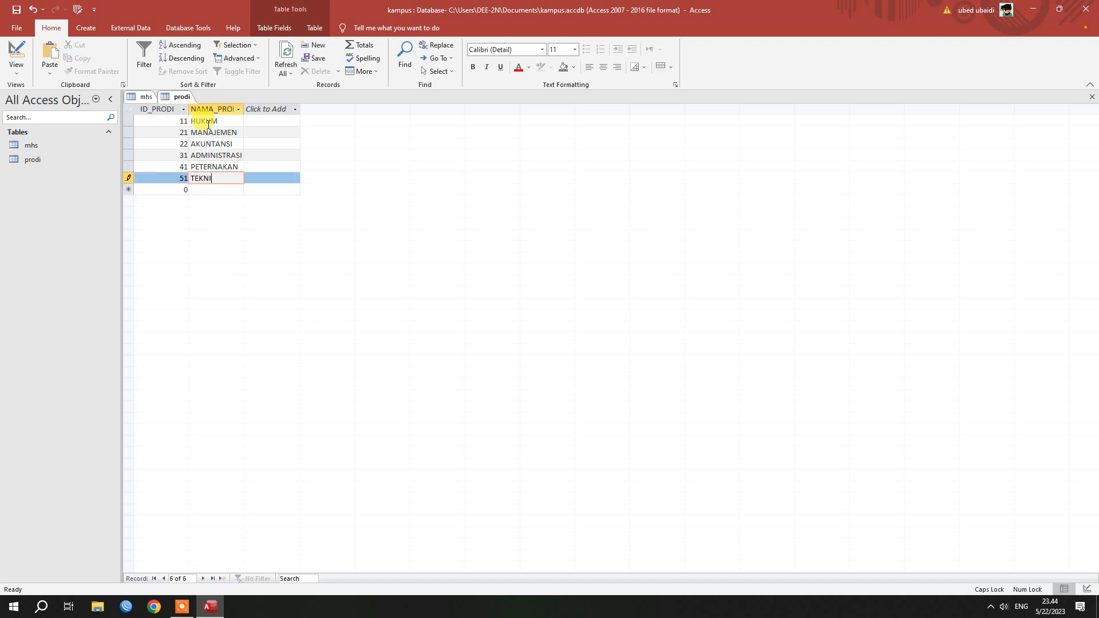
type("TEKNIK SIPIL")
key("Tab")
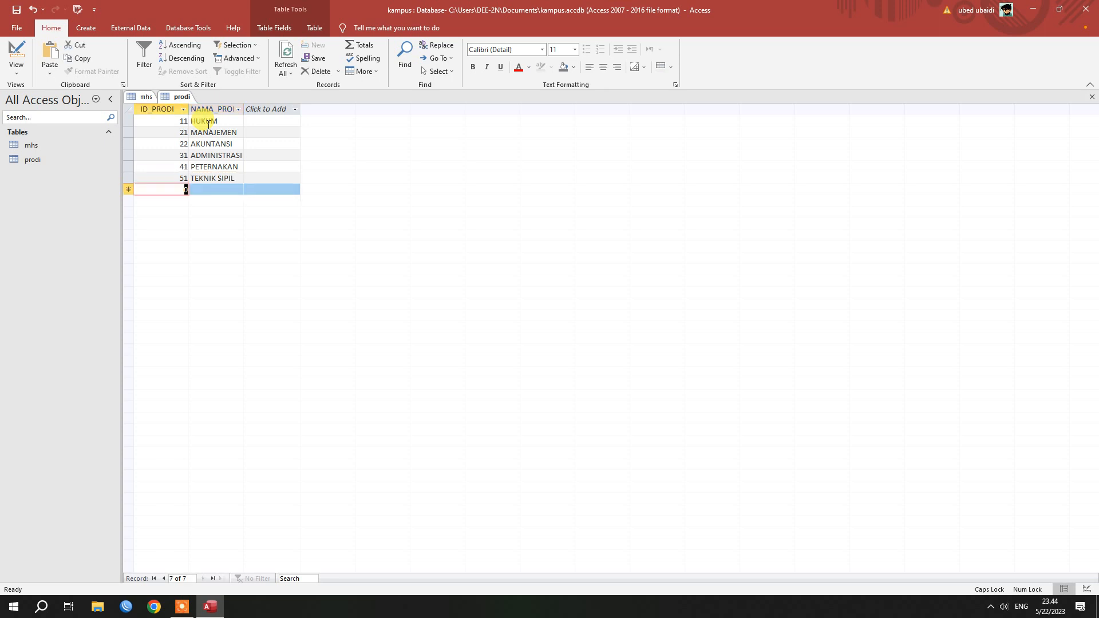
type("52")
key("Tab")
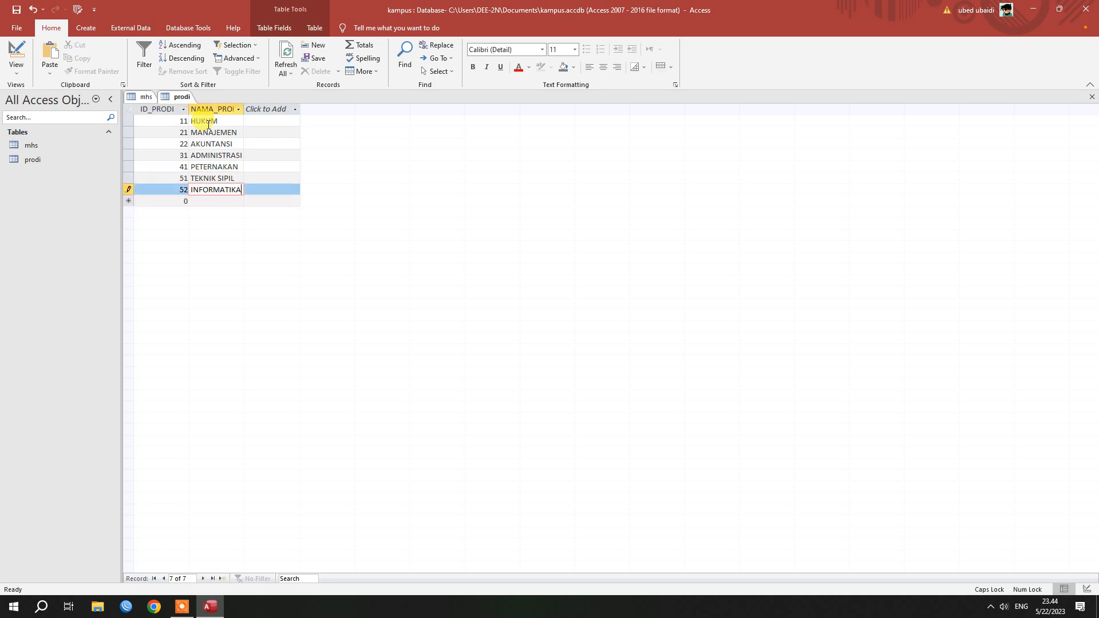
key("Tab")
type("53")
key("Tab")
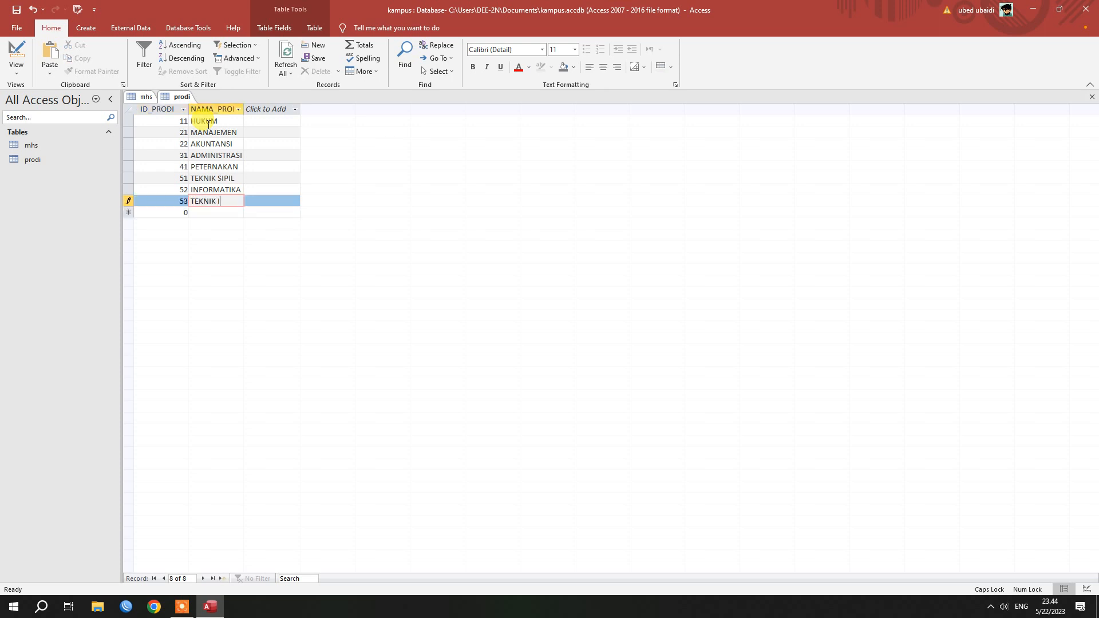
type("TEKNIK INDUST")
key("Tab")
- Add the prodi records 61 PENDIDIKAN BAHASA INDONESIA and 62 PENDIDIKAN MATEMATIKA
type("61")
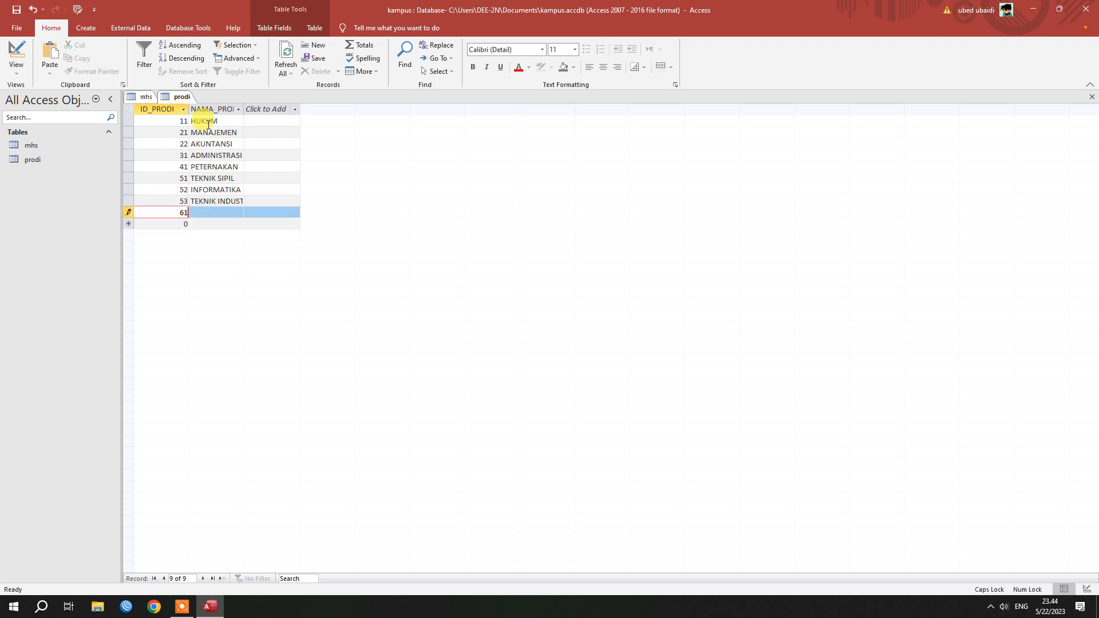
key("Tab")
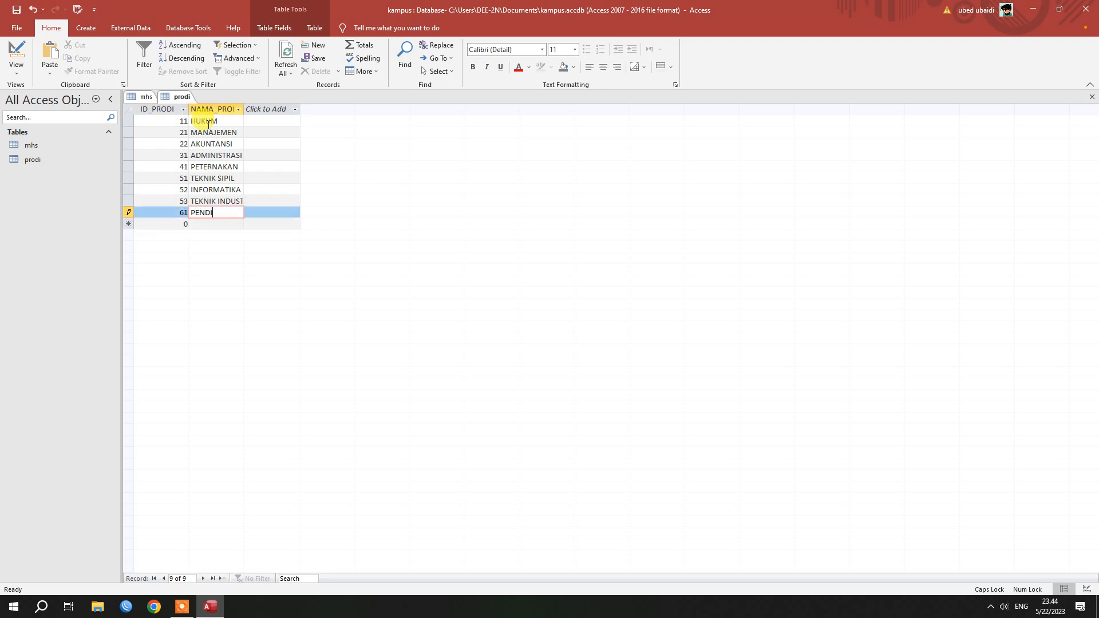
type("PENDIDIKAN BAHASA")
type(" INDON")
type("ESIA")
key("Return")
type("6")
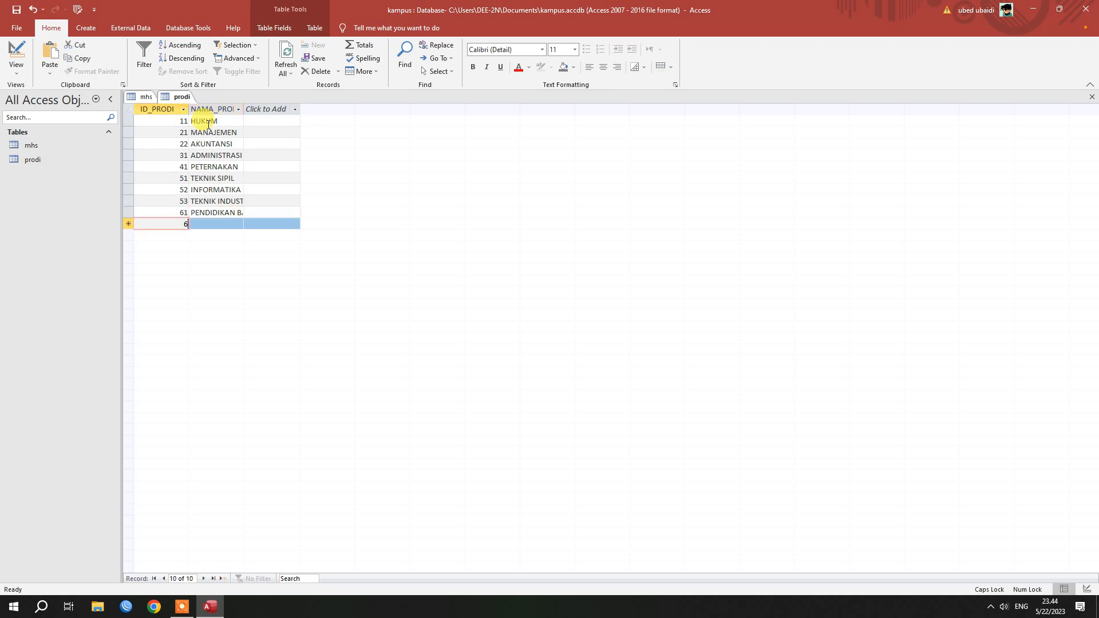
type("2")
key("Return")
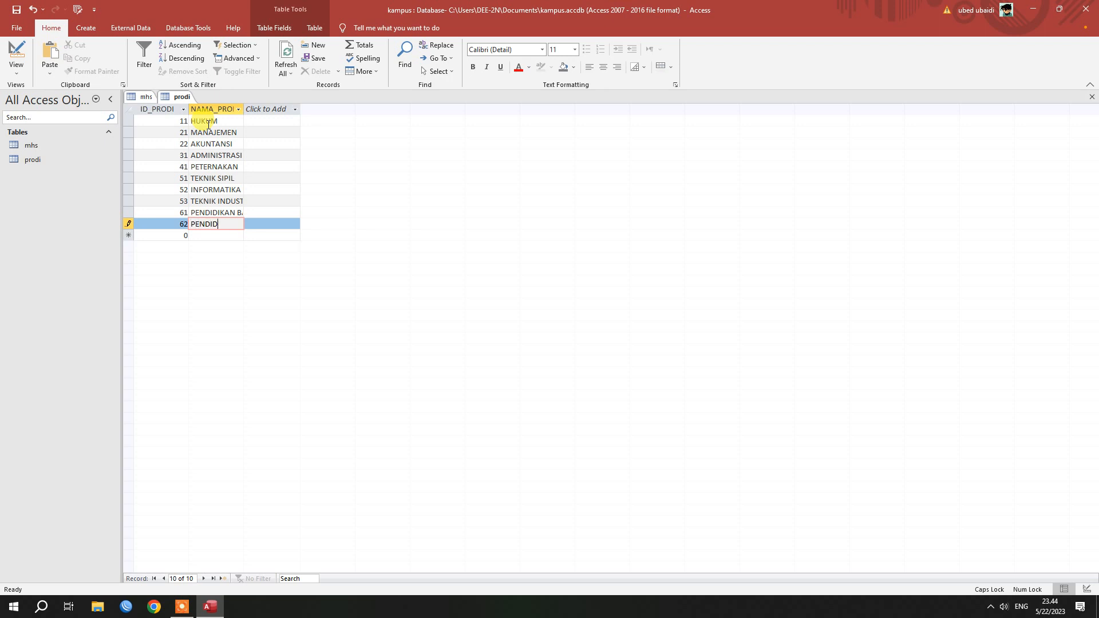
type("PENDIDIKAN MATEMATIKA")
key("Return")
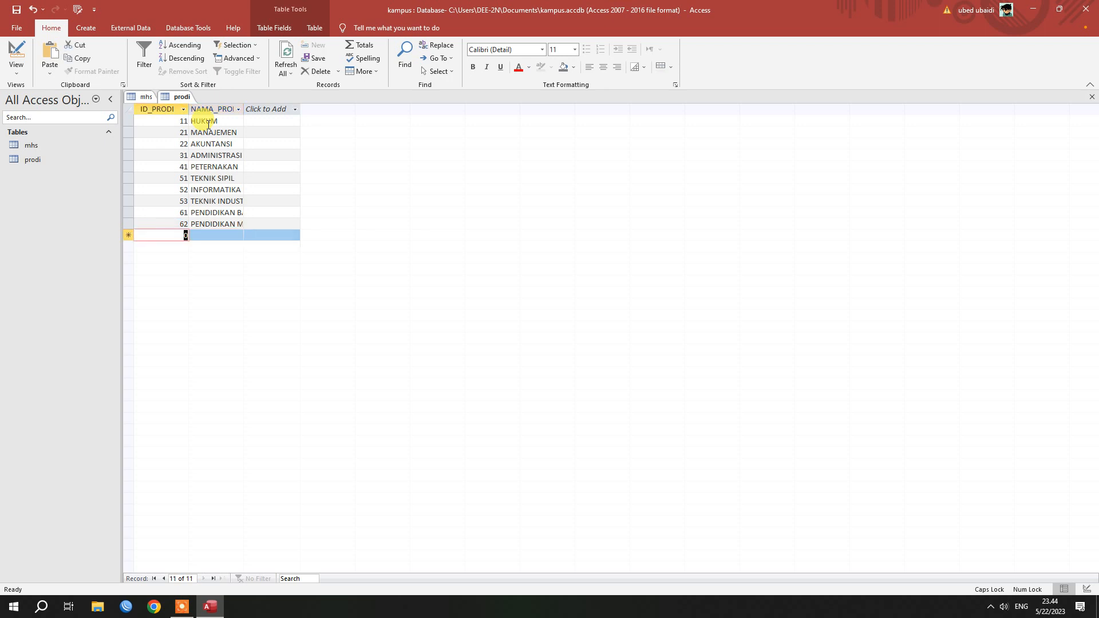
- Add the prodi record 63 PENDIDIKAN BAHASA INGGRIS and widen the NAMA_PRODI column so the full names fit
type("63")
key("Return")
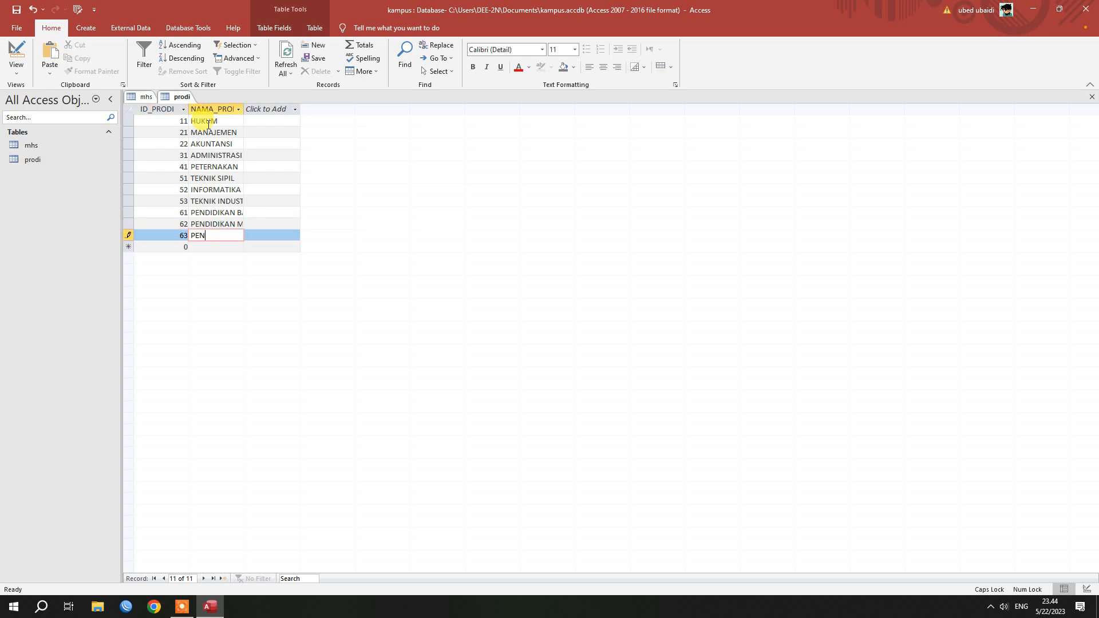
type("PENDIDIKAN BAHASA INGGRIS")
key("Return")
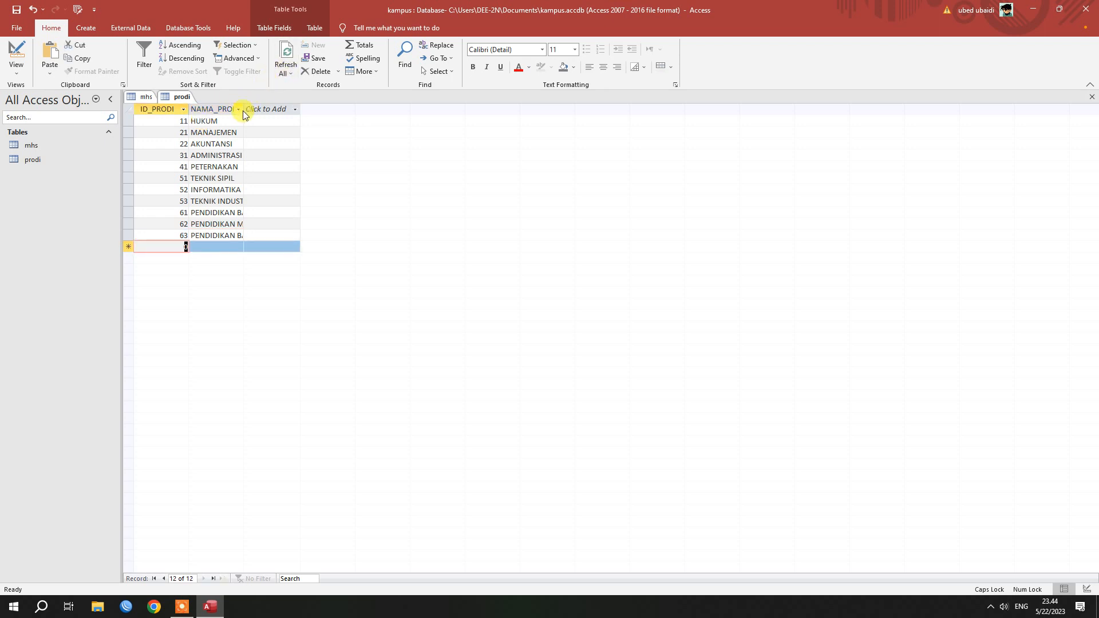
left_click_drag(243, 111, 381, 115)
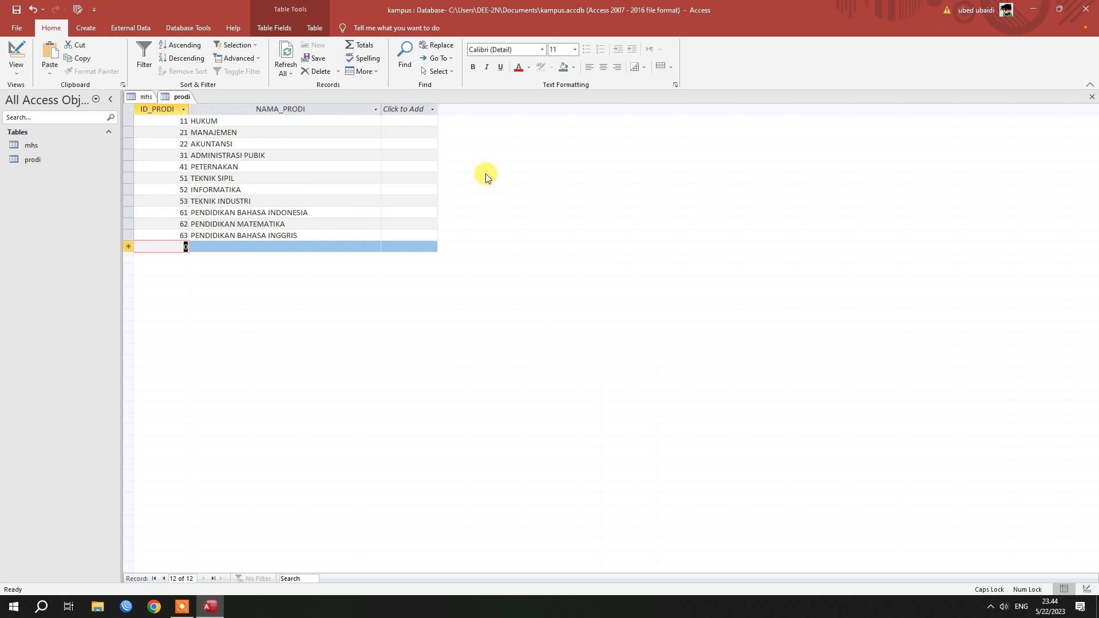
- Switch from the prodi table to the mhs table's datasheet
left_click(148, 97)
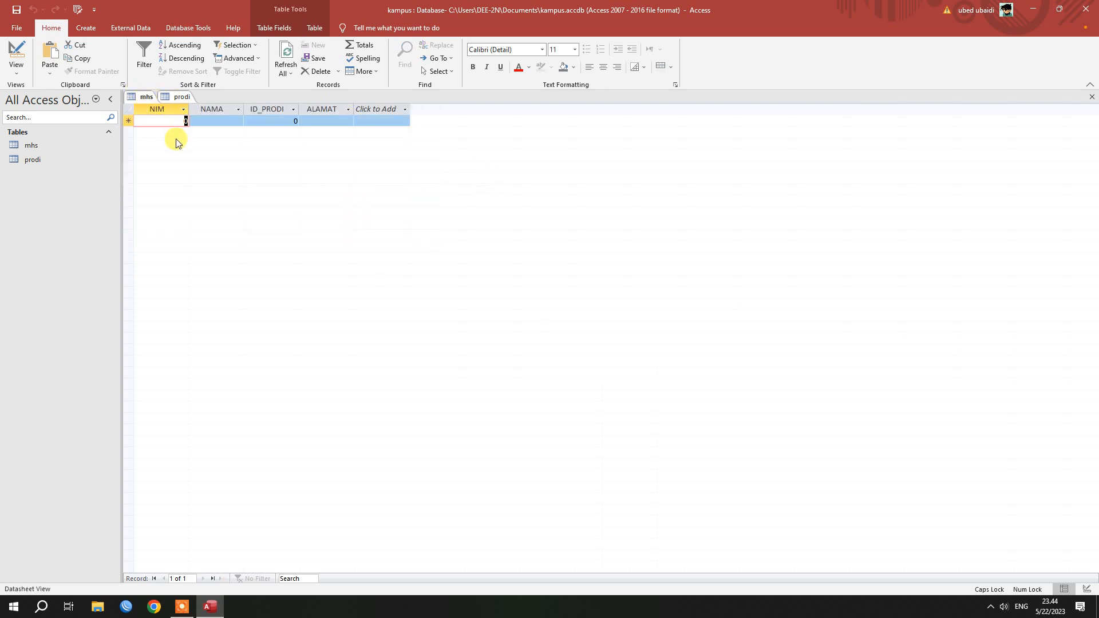
left_click(177, 97)
left_click(146, 97)
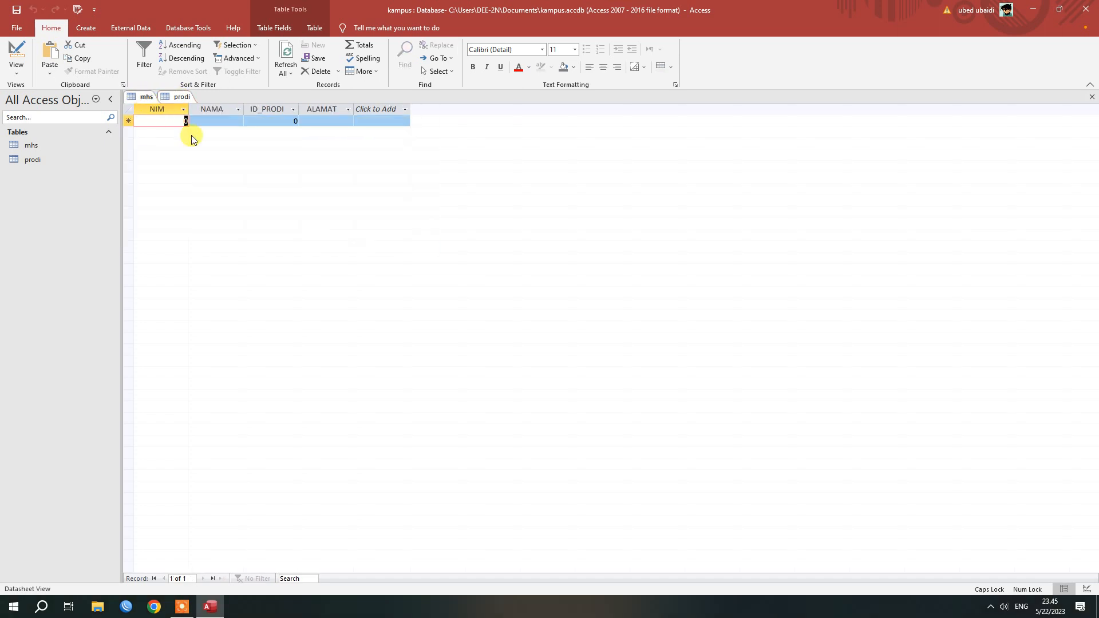
left_click(117, 221)
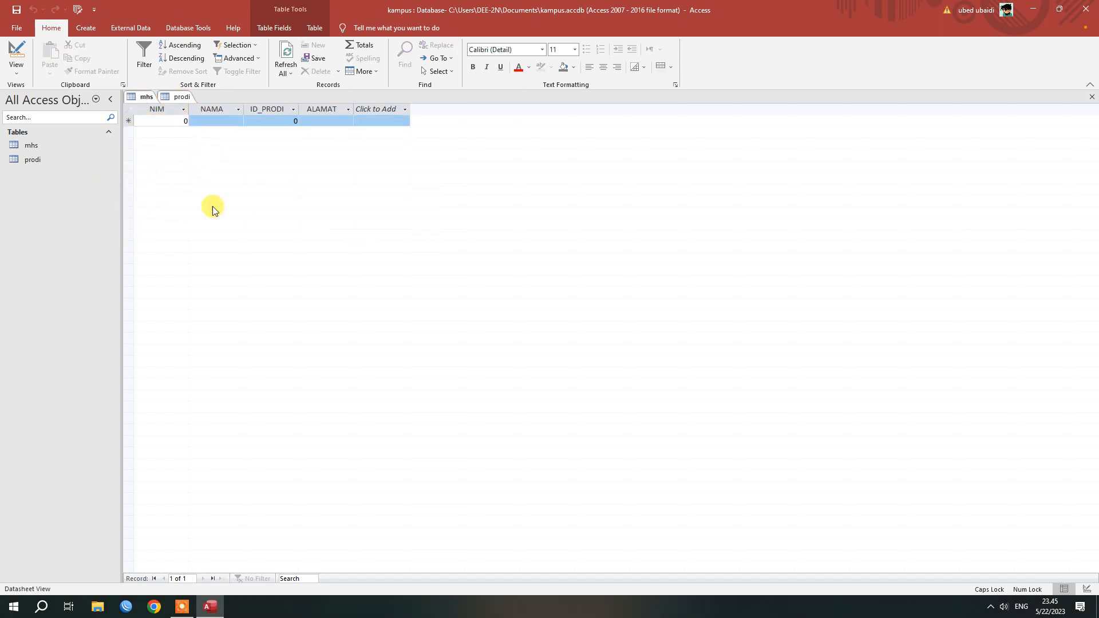
left_click(130, 27)
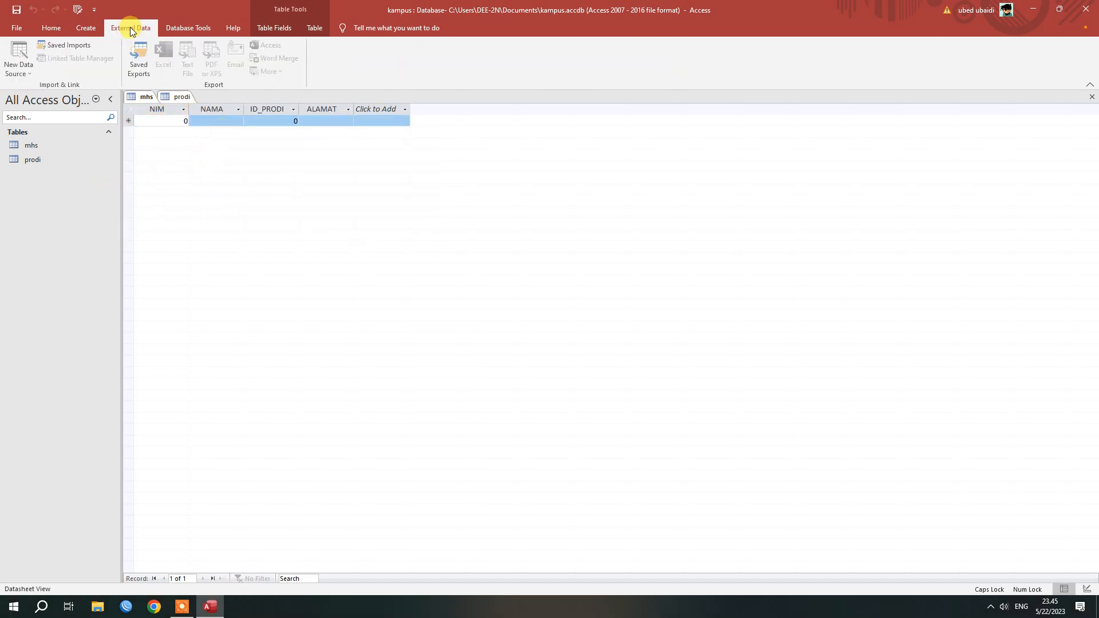
left_click(33, 76)
left_click(365, 135)
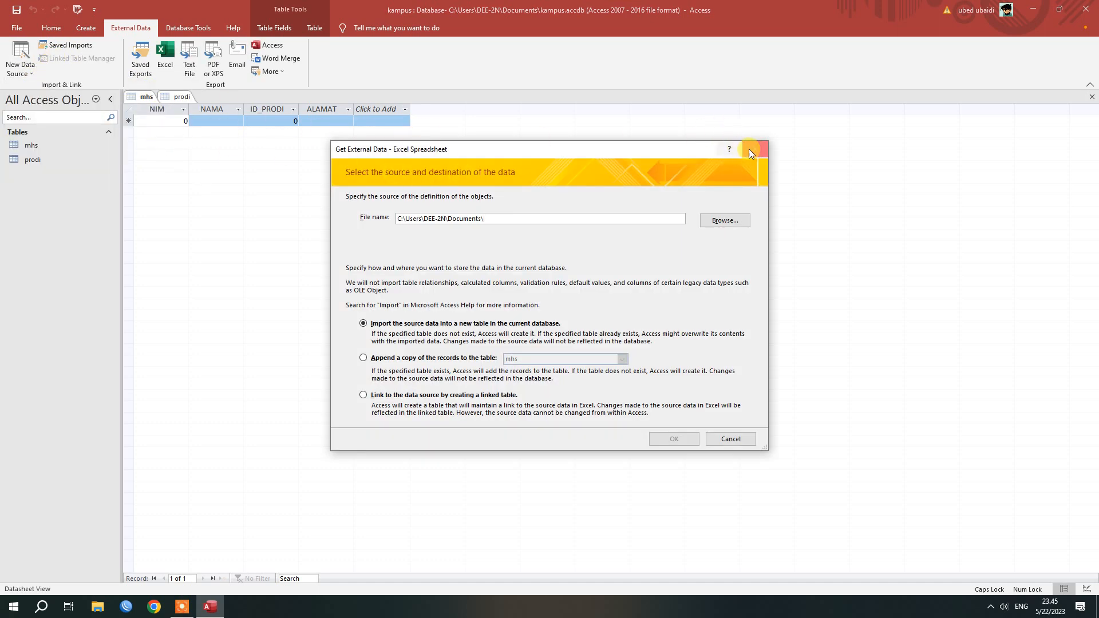
left_click(750, 152)
left_click(186, 121)
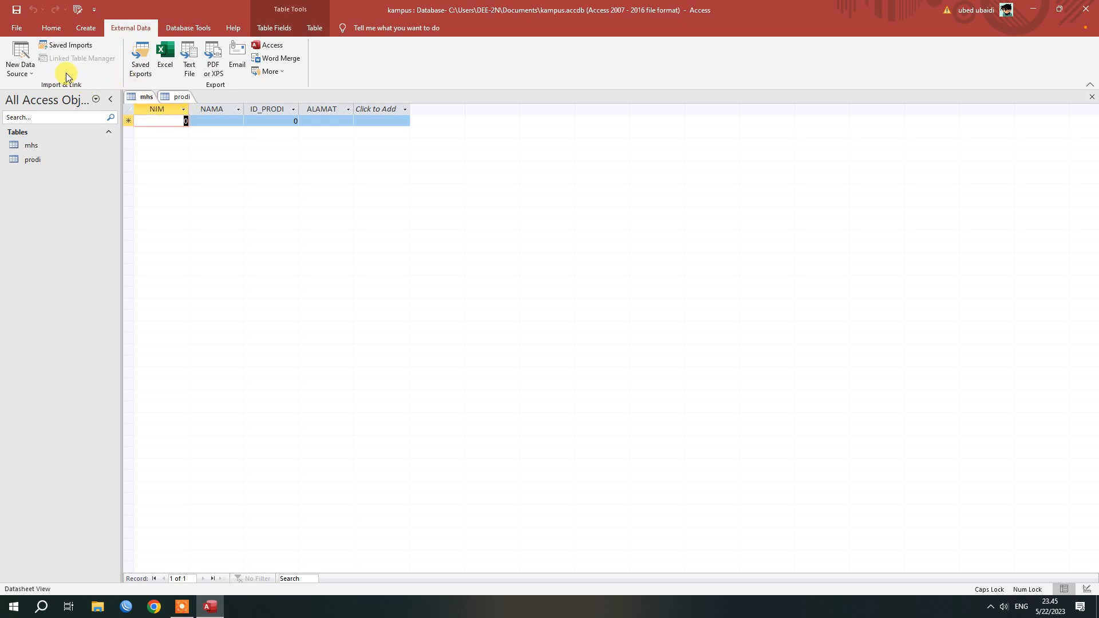
- Start an Excel spreadsheet import and choose Data Praktikum.xls from the Downloads folder as the source file
left_click(21, 63)
mouse_move(61, 90)
left_click(148, 96)
left_click(724, 220)
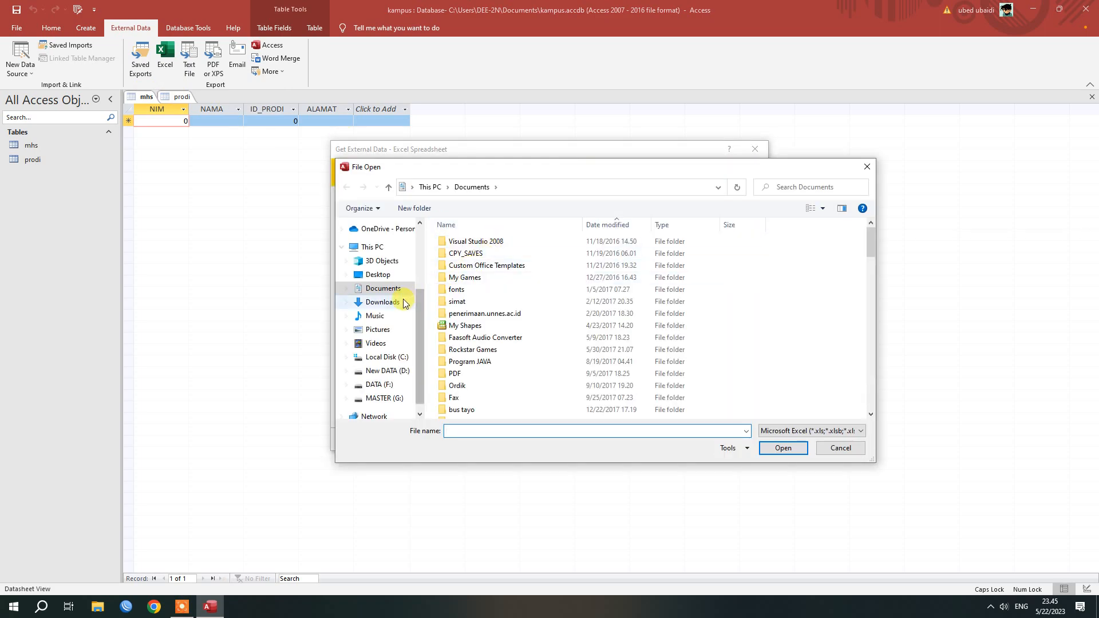
left_click(403, 303)
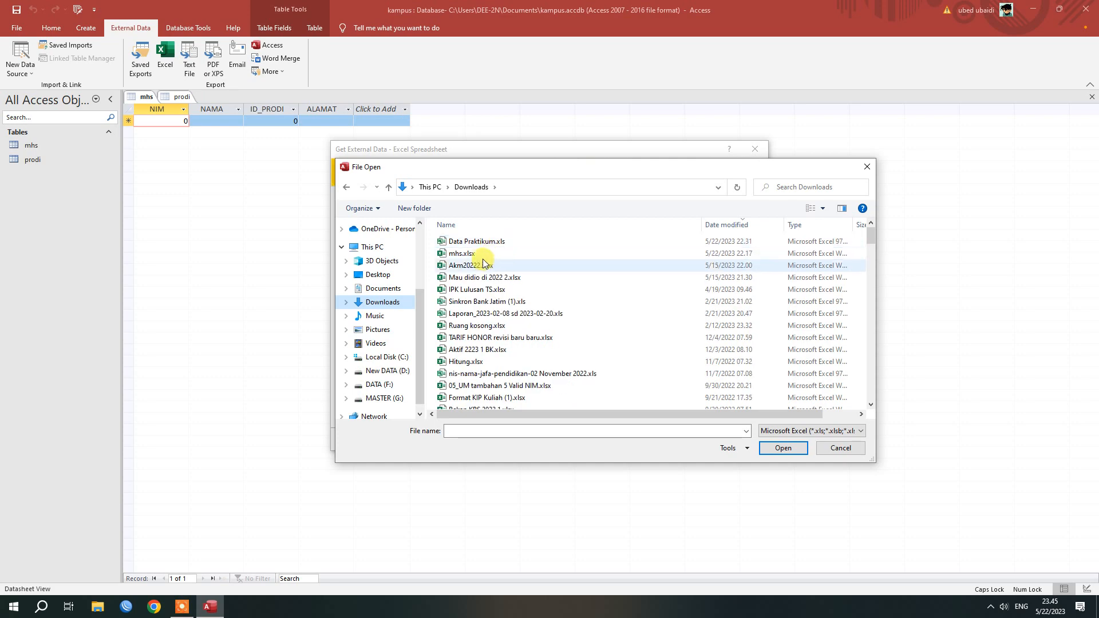
left_click(491, 242)
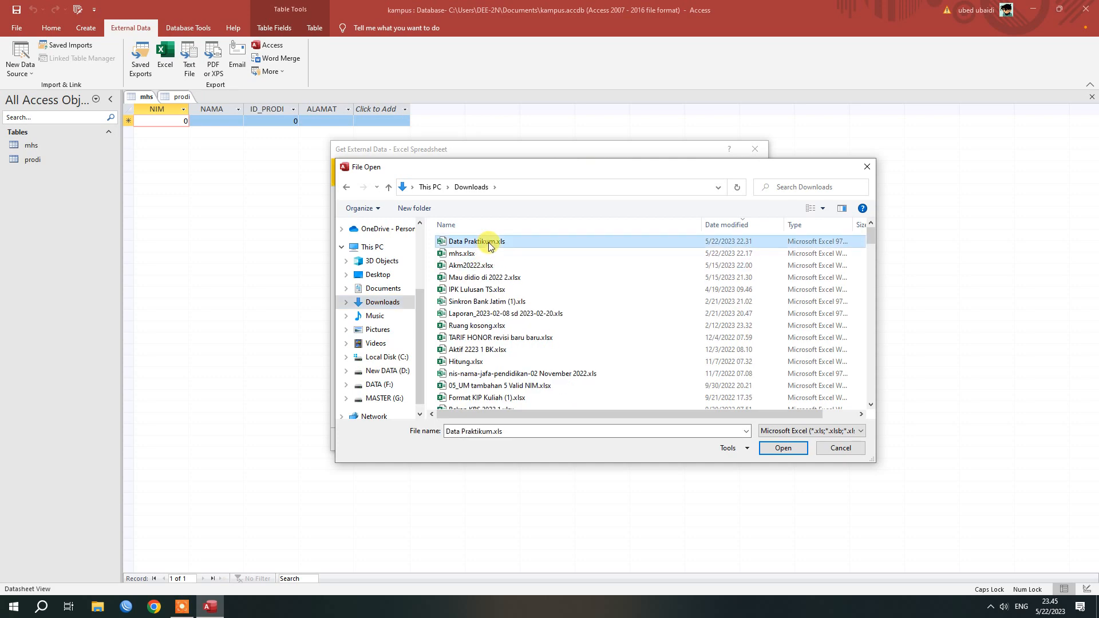
left_click(783, 448)
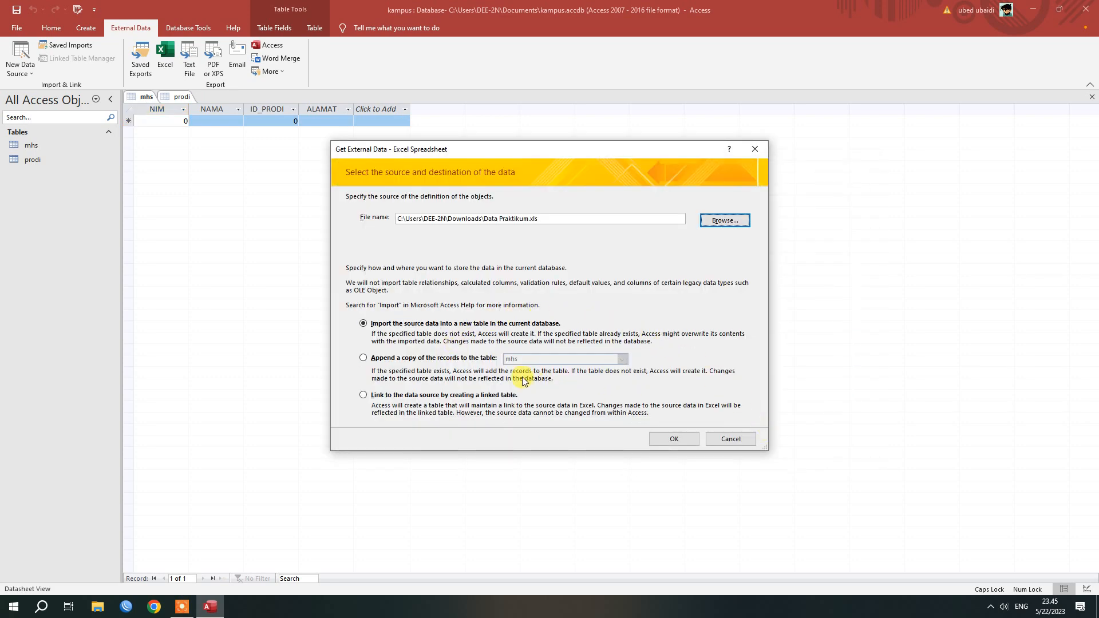
- Set the import to append the records to the mhs table, saving and closing that table so the import can proceed
left_click(472, 358)
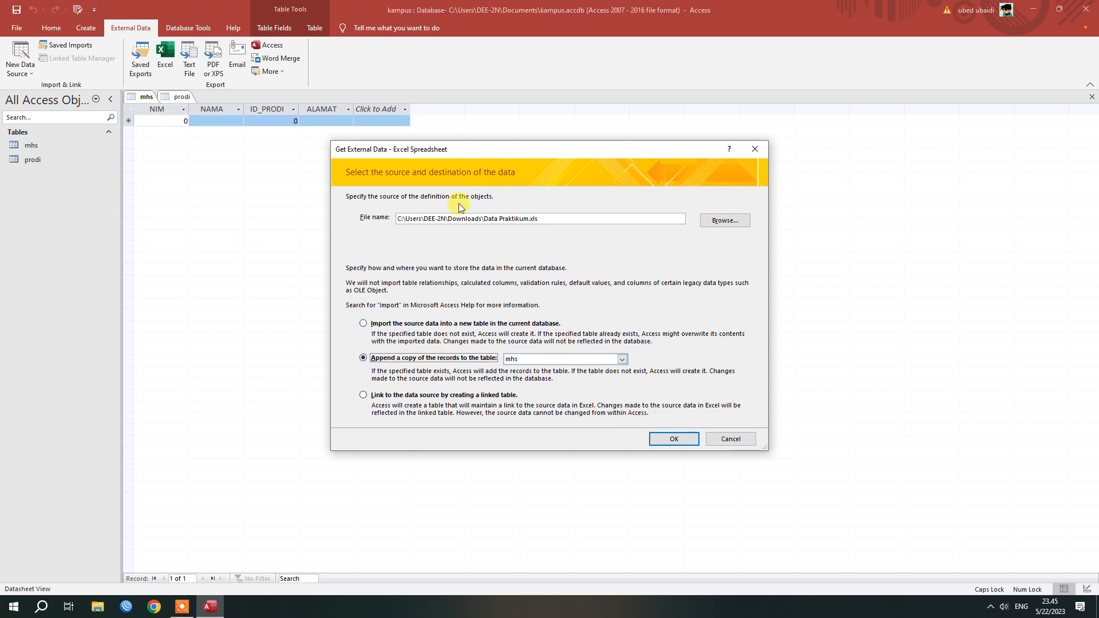
left_click(675, 439)
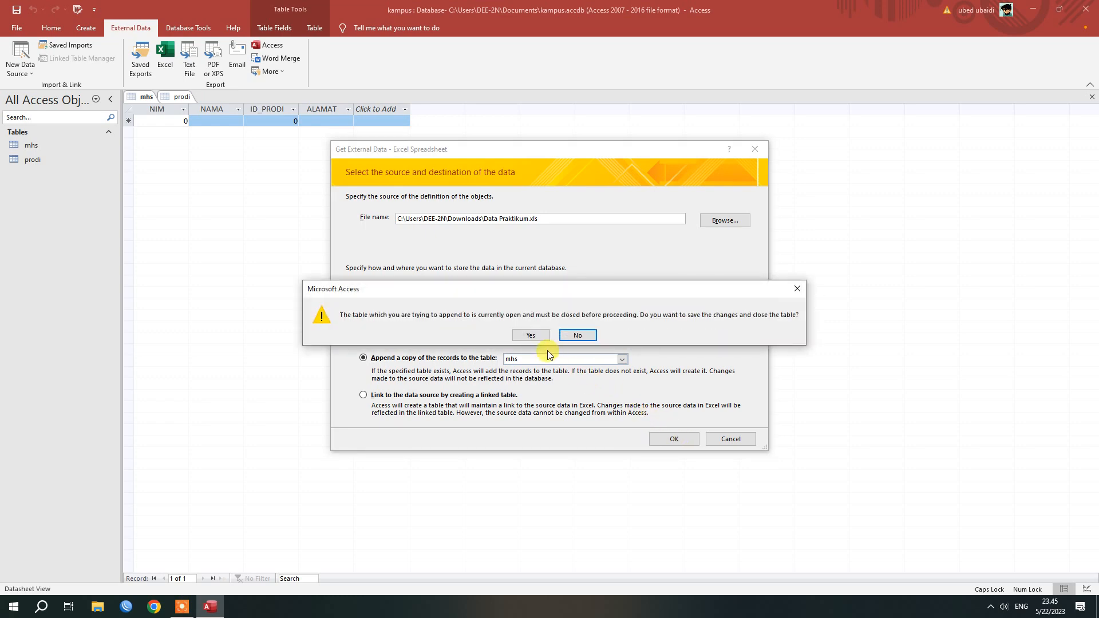
left_click(524, 335)
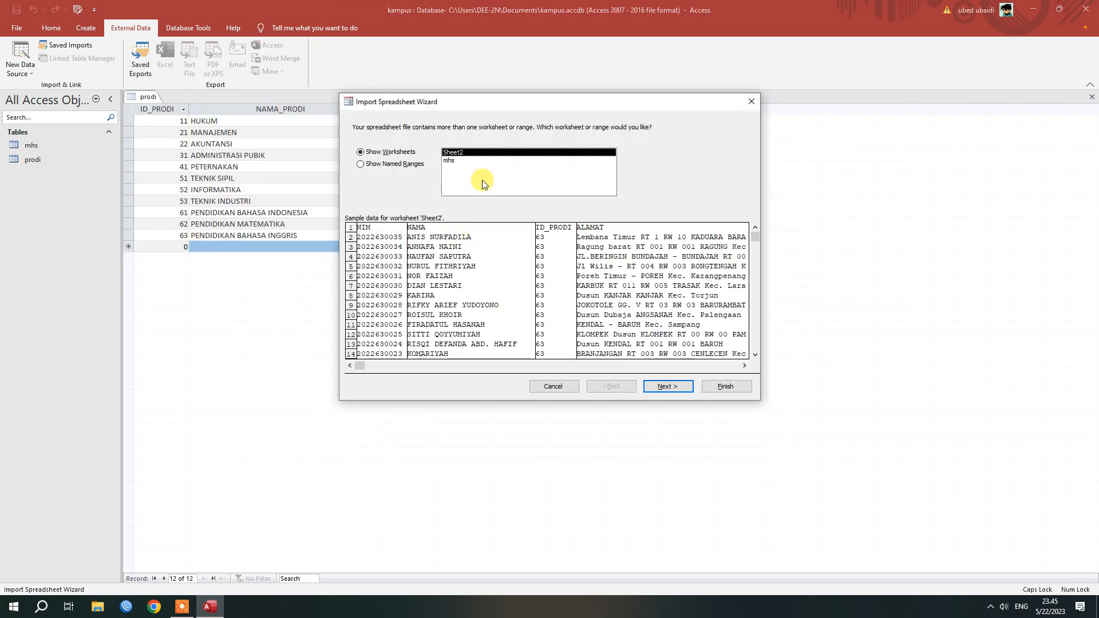
- Choose the mhs worksheet as the source and finish importing it into the mhs table without saving the import steps
left_click(463, 160)
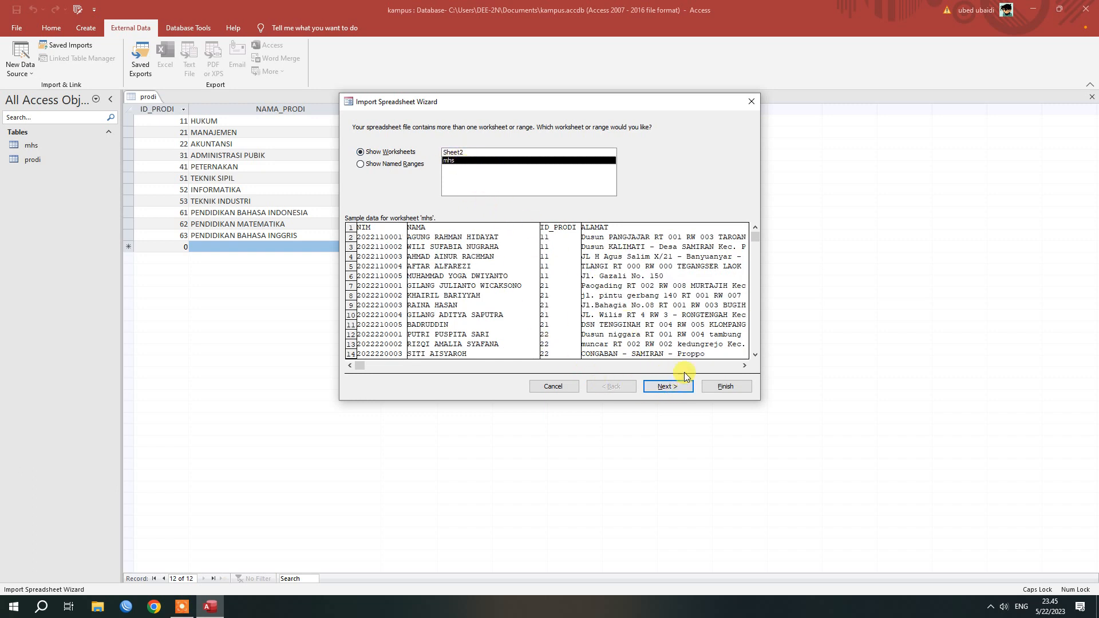
left_click(668, 386)
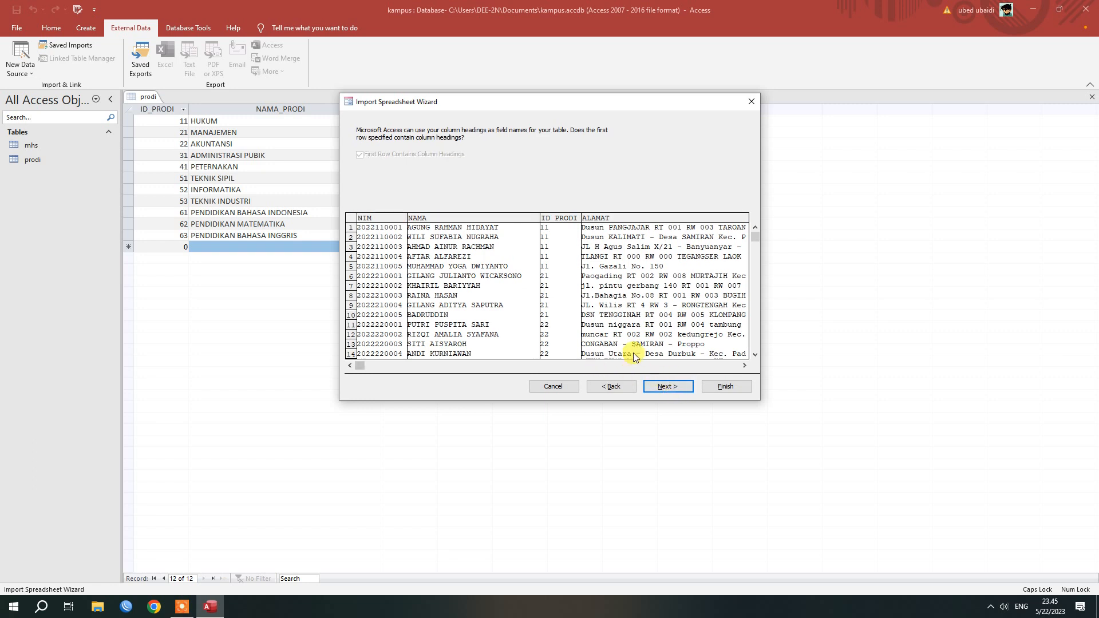
left_click(667, 386)
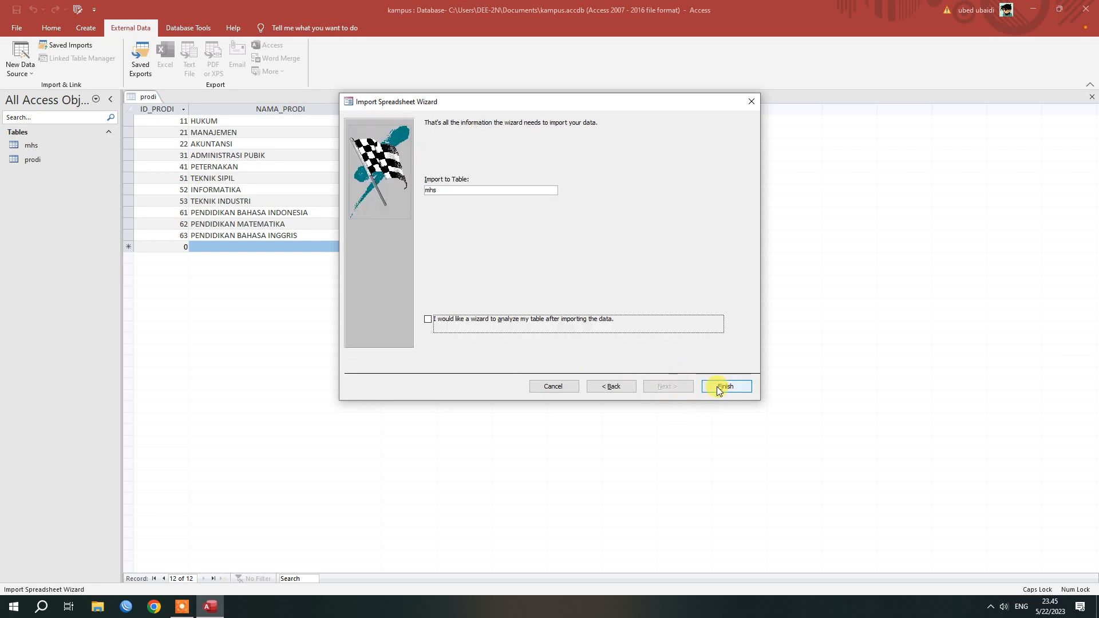
left_click(728, 386)
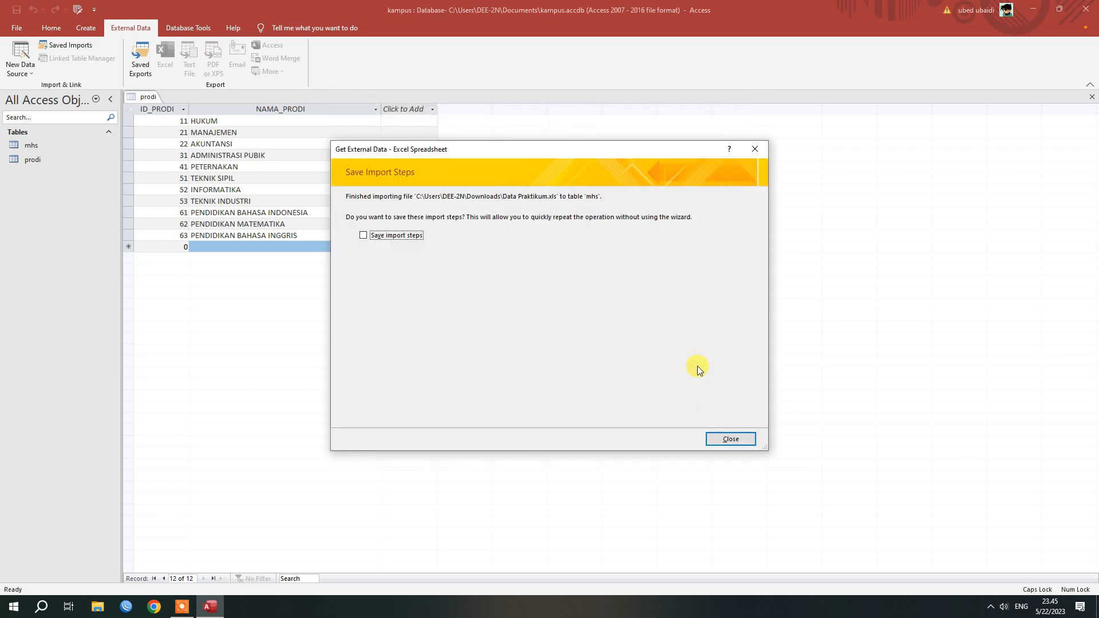
left_click(730, 438)
- Open the mhs table and widen the ALAMAT and NAMA columns to show more of their text
double_click(36, 145)
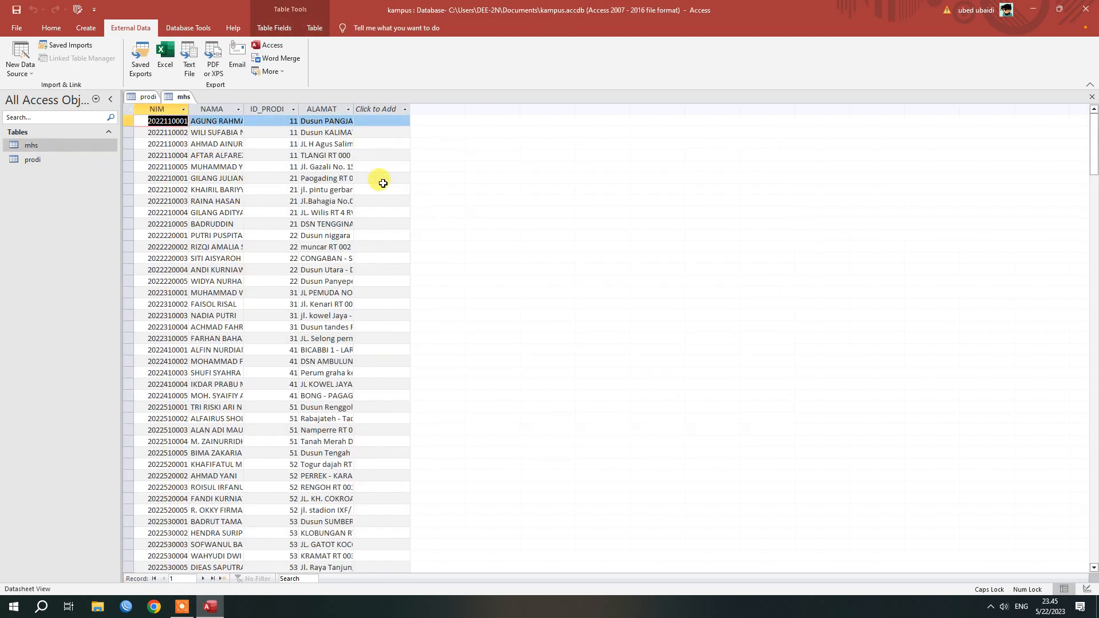
double_click(369, 106)
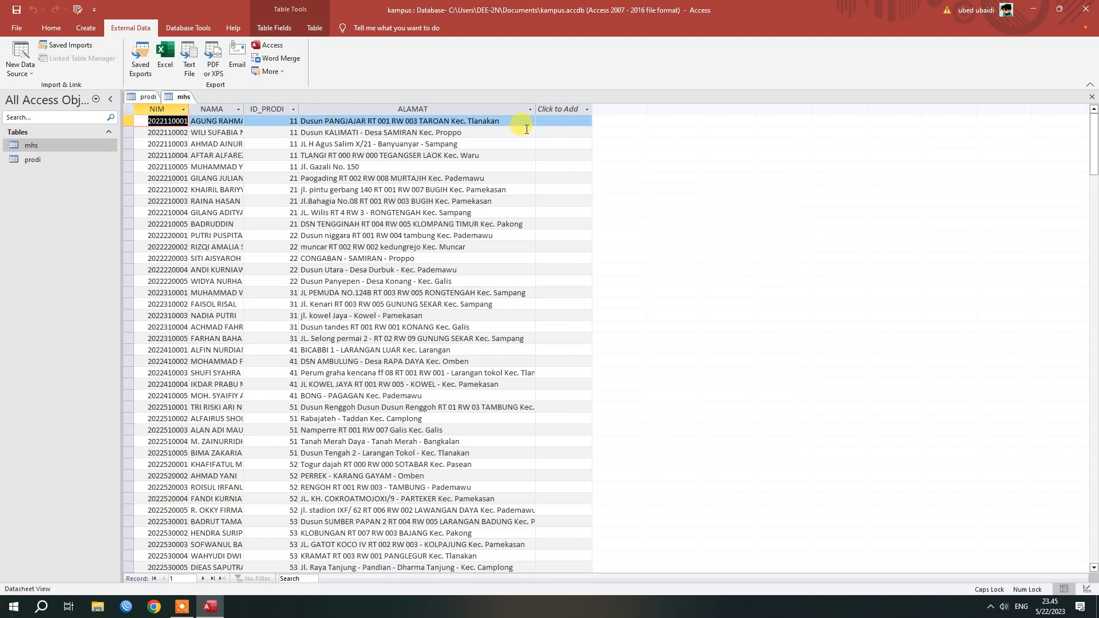
left_click_drag(245, 109, 304, 109)
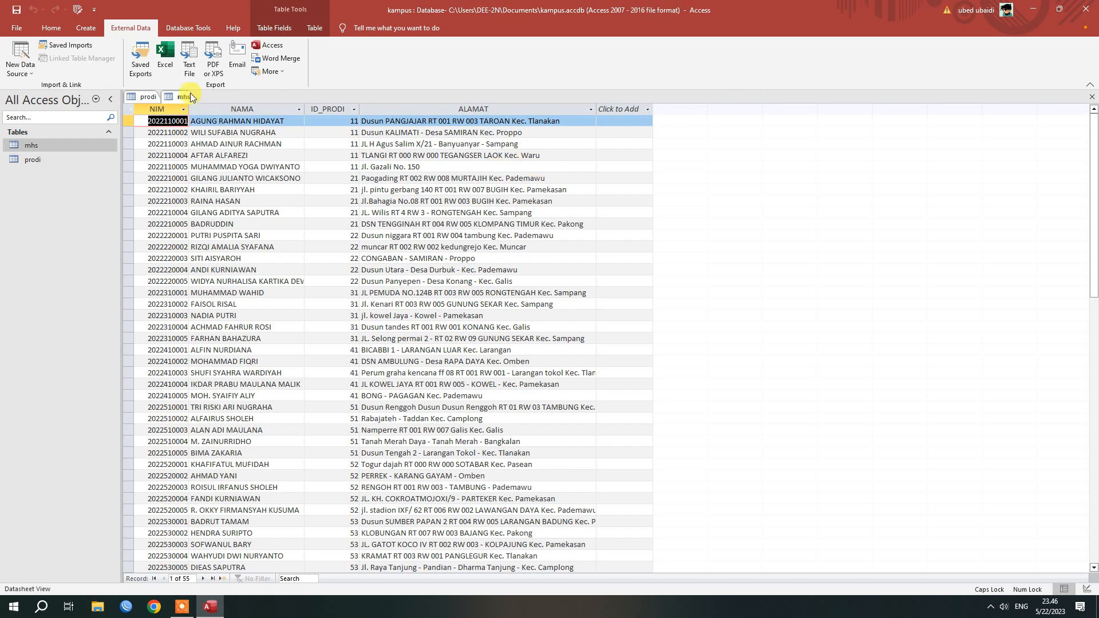
- Close the prodi and mhs tables, saving the layout changes of both
right_click(143, 95)
left_click(162, 114)
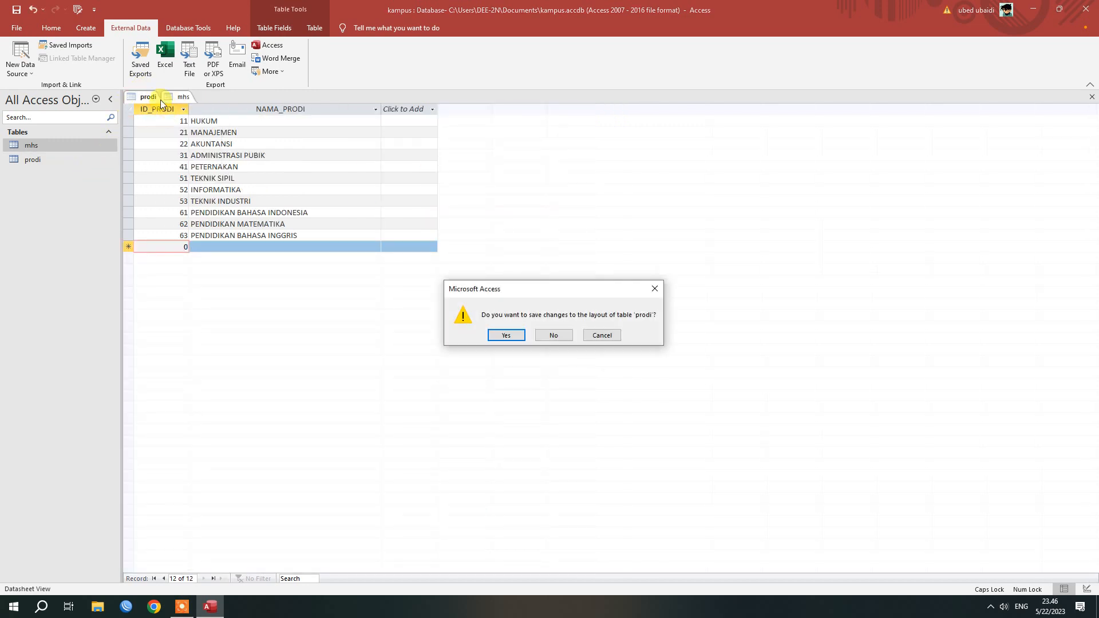
left_click(505, 339)
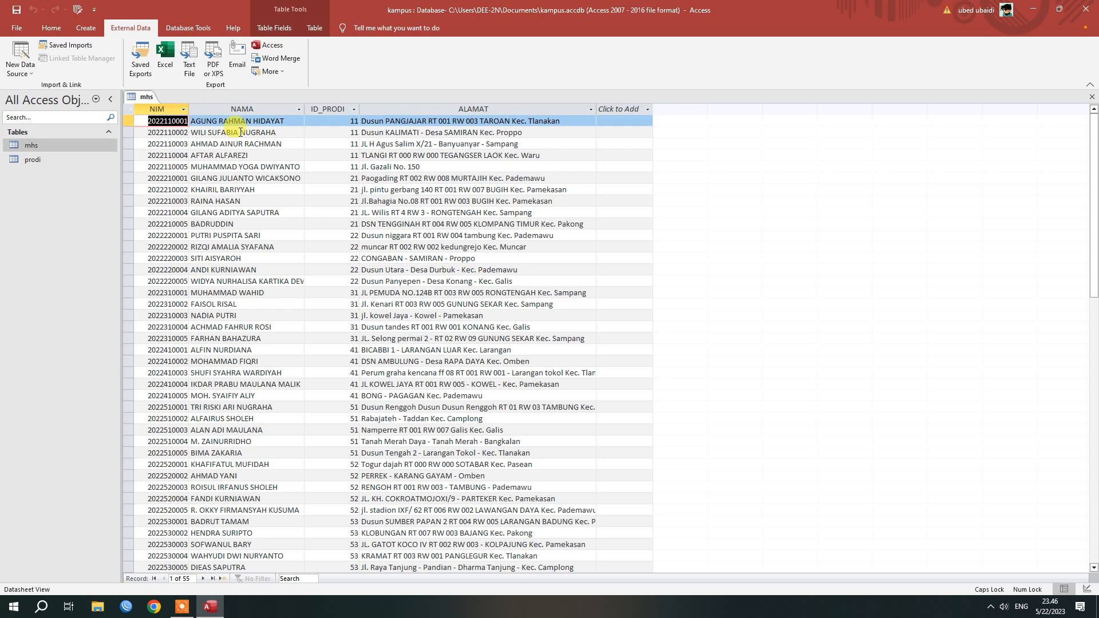
right_click(135, 96)
left_click(164, 117)
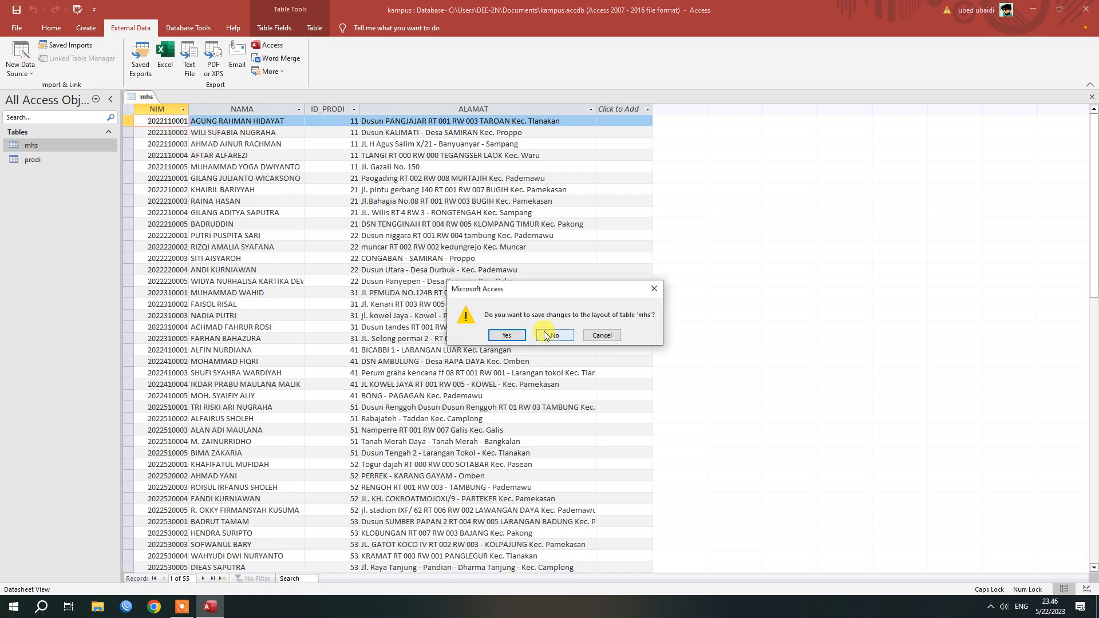
left_click(506, 337)
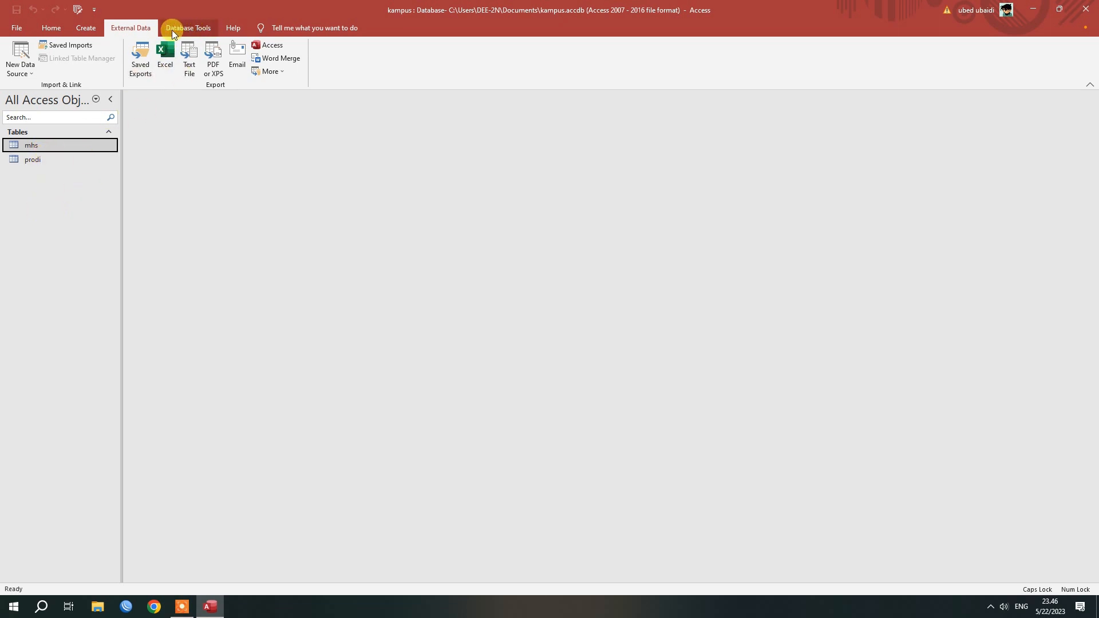
- Add the mhs and prodi tables to the Relationships layout and move prodi farther away from mhs
left_click(190, 28)
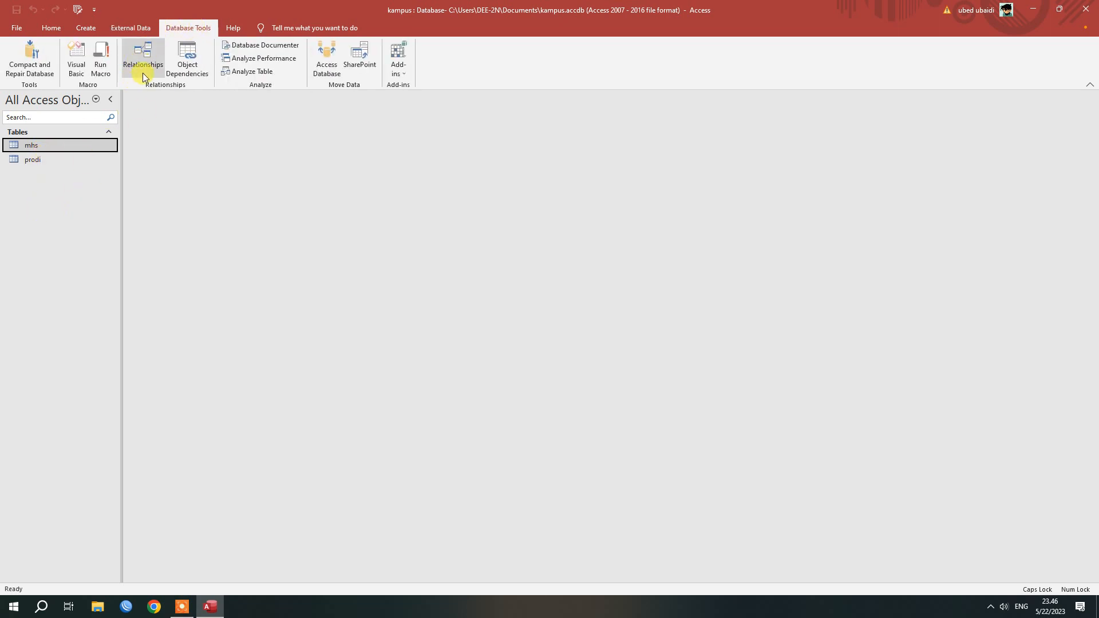
left_click(145, 67)
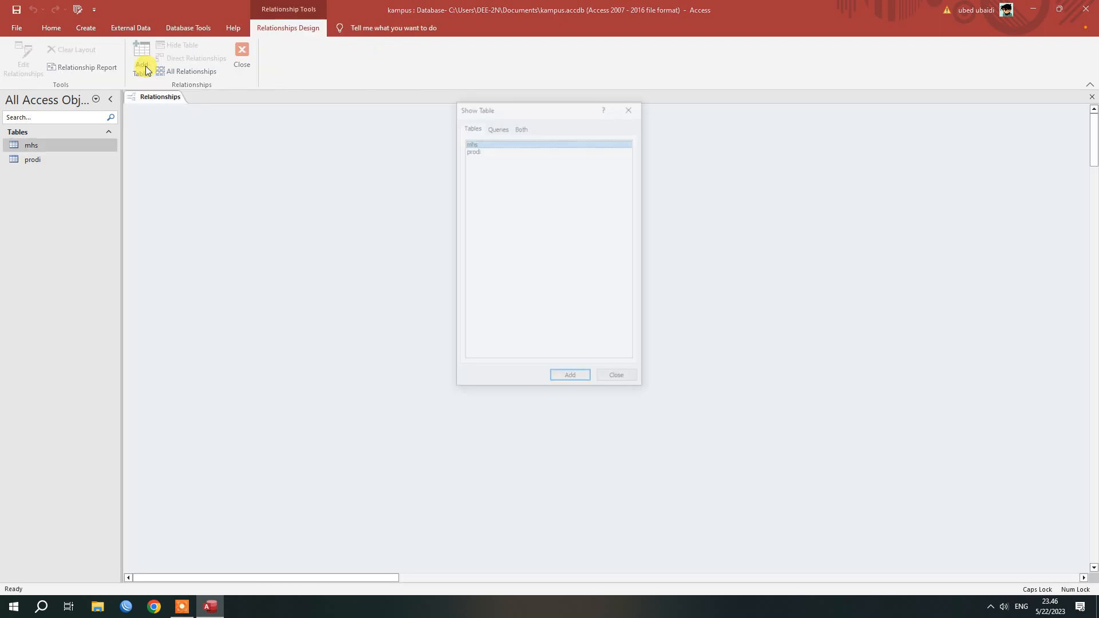
double_click(472, 146)
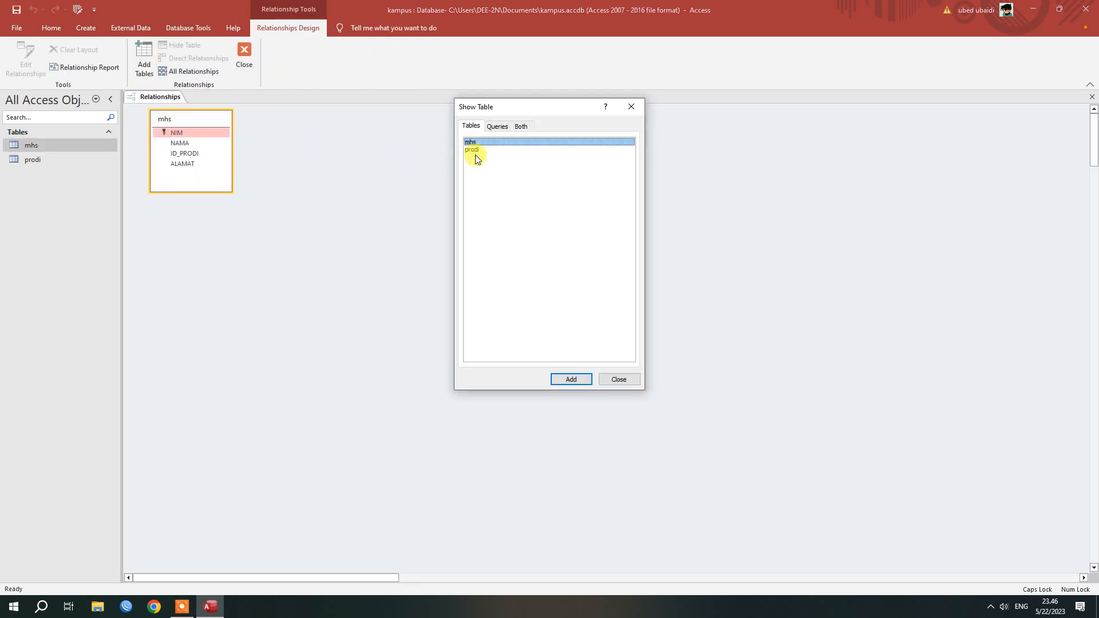
double_click(478, 149)
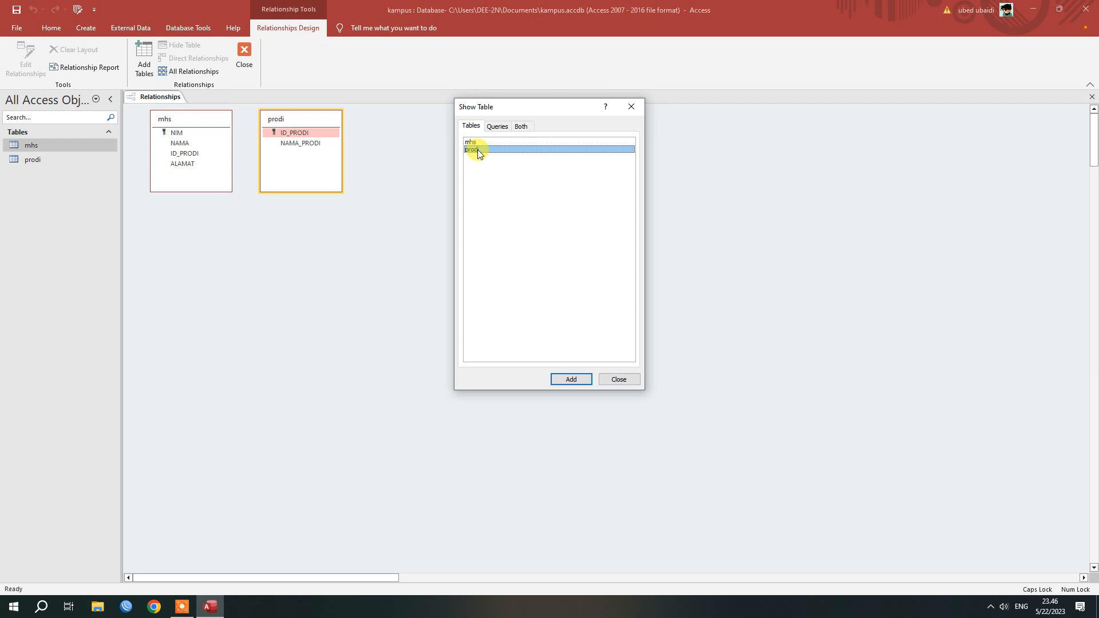
left_click(631, 106)
left_click_drag(318, 116, 432, 118)
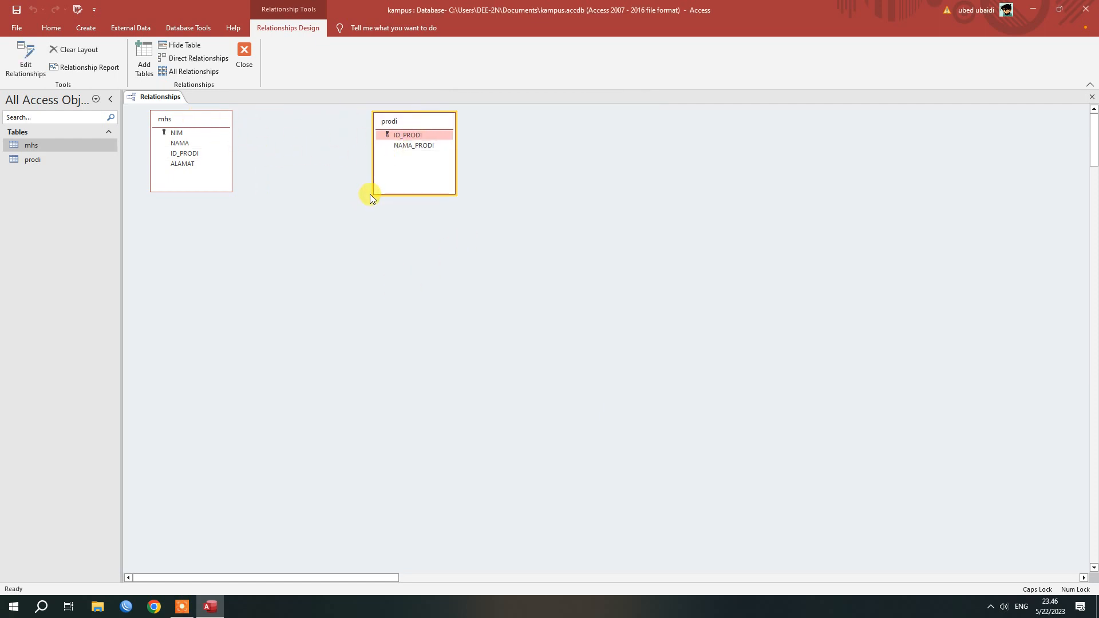
- Create a relationship from prodi's ID_PRODI to mhs's ID_PRODI with referential integrity, cascade update related fields and cascade delete related records
left_click_drag(400, 135, 197, 153)
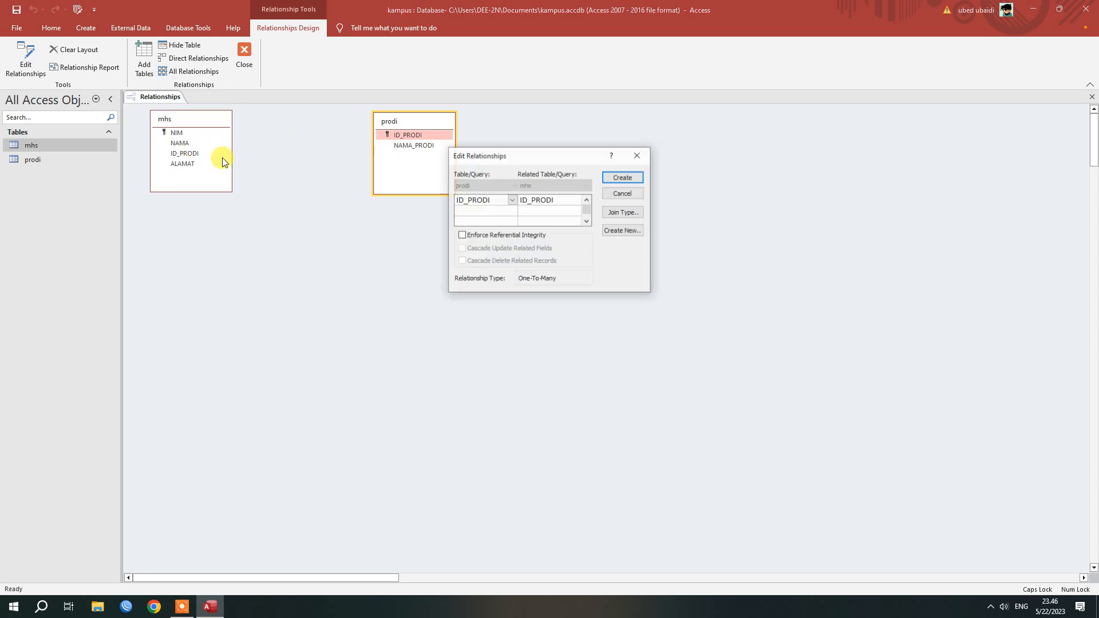
left_click(462, 235)
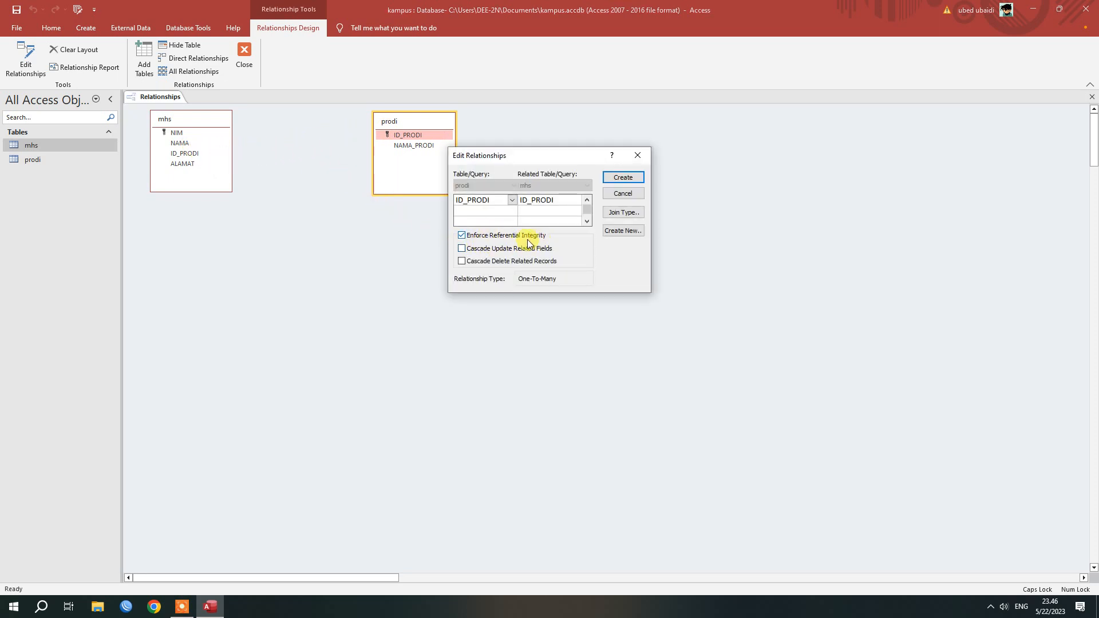
left_click(462, 248)
left_click(461, 261)
left_click(462, 250)
left_click(461, 261)
left_click(461, 261)
left_click(462, 249)
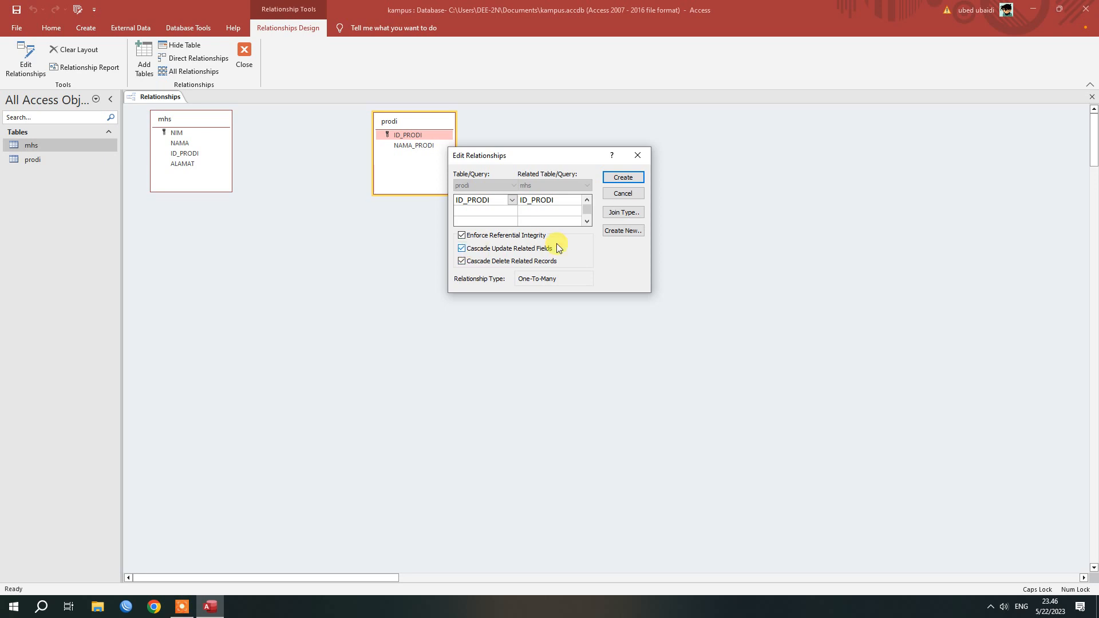
left_click(624, 177)
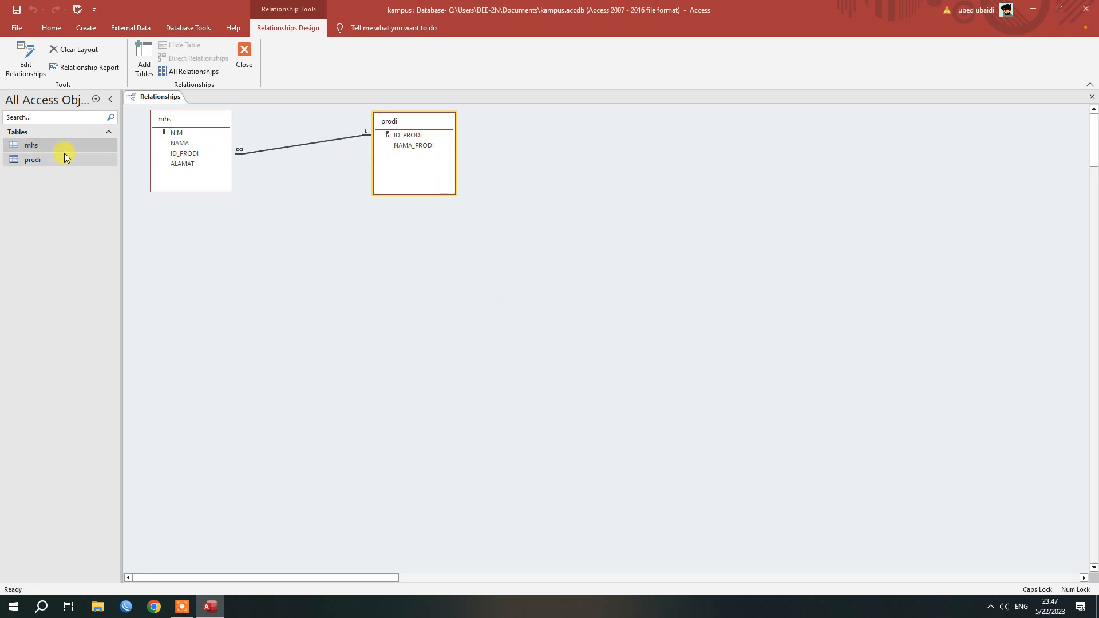
- Open the prodi table and expand the HUKUM record to view its related students, then collapse it
double_click(43, 159)
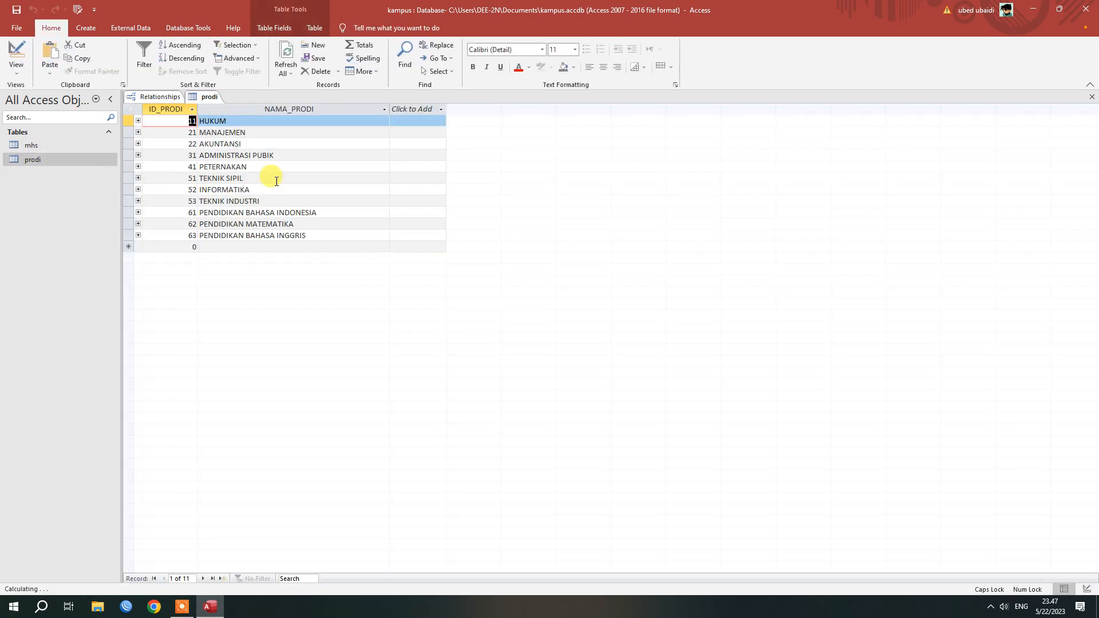
left_click(138, 120)
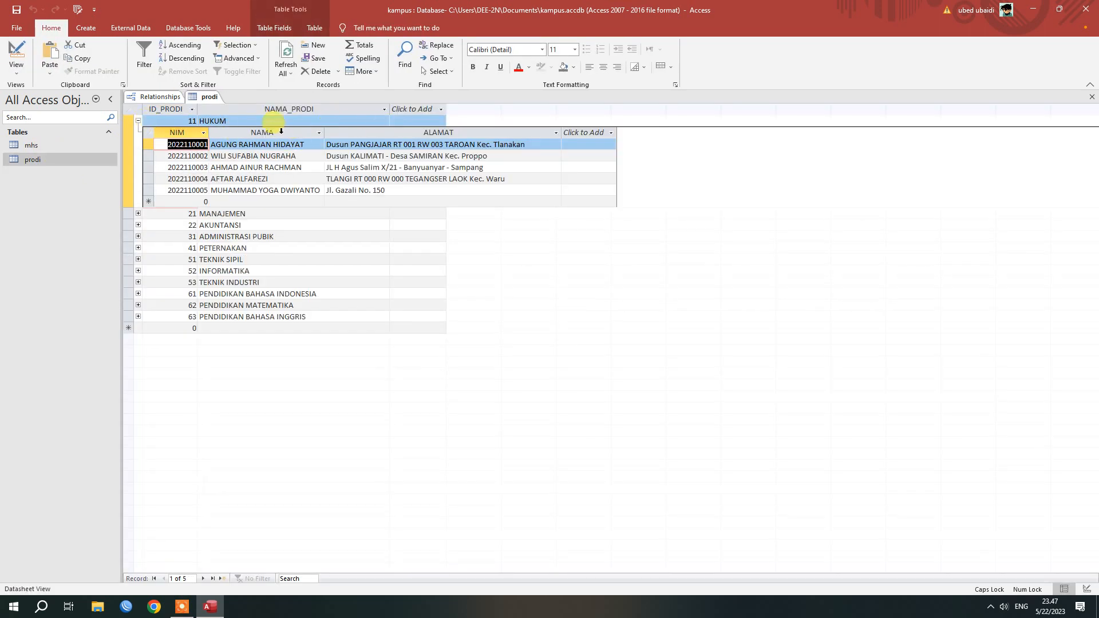
left_click(138, 121)
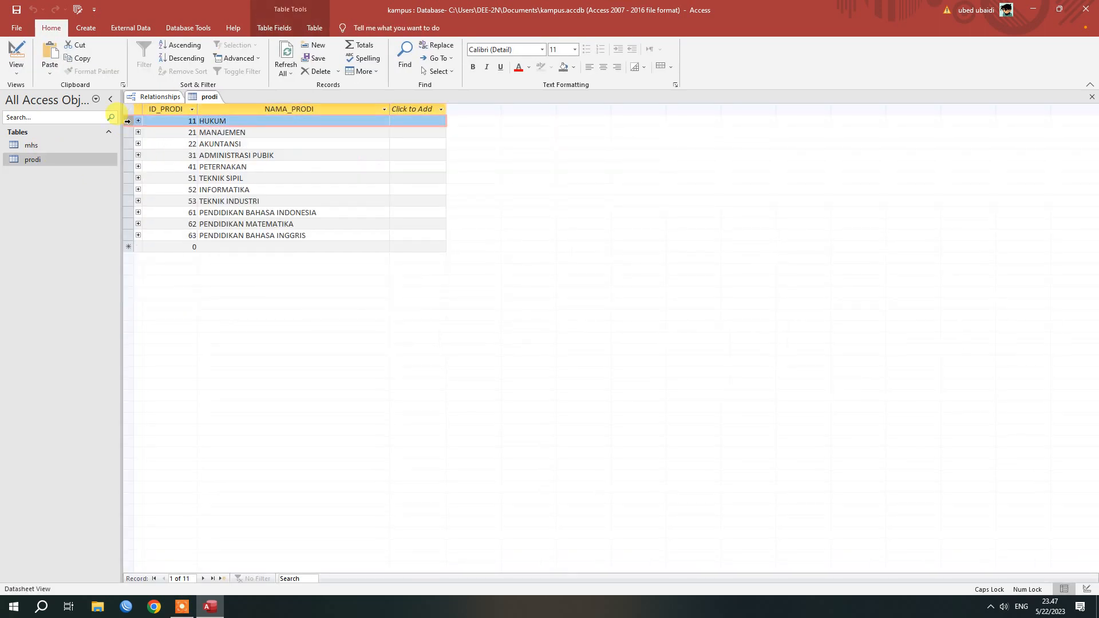
left_click(137, 121)
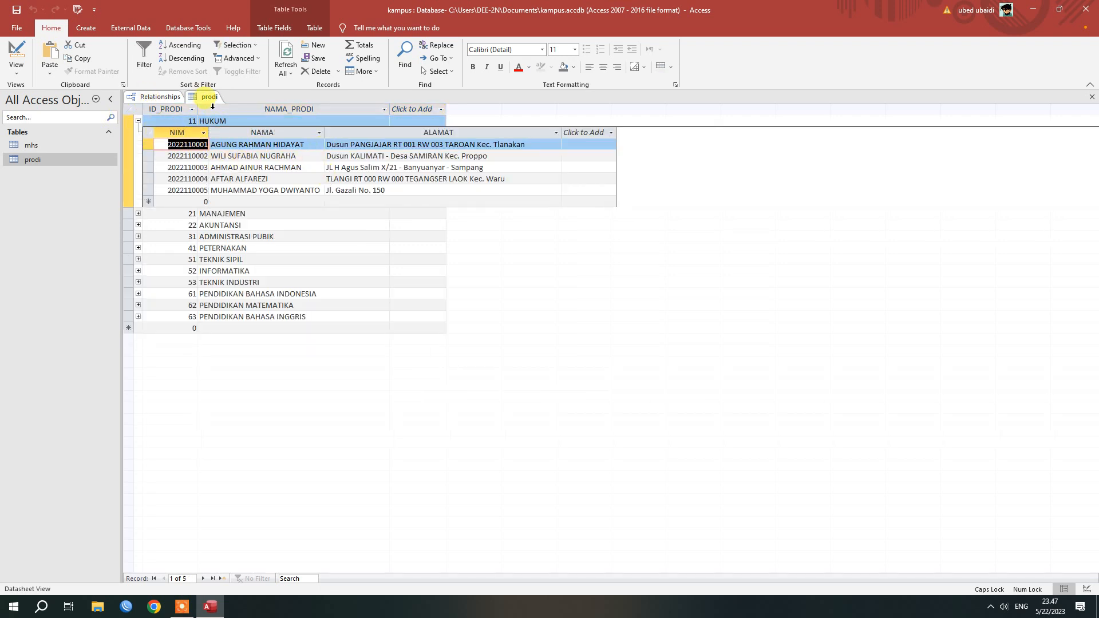
left_click(138, 121)
- Close the Relationships layout and save its changes
left_click(167, 100)
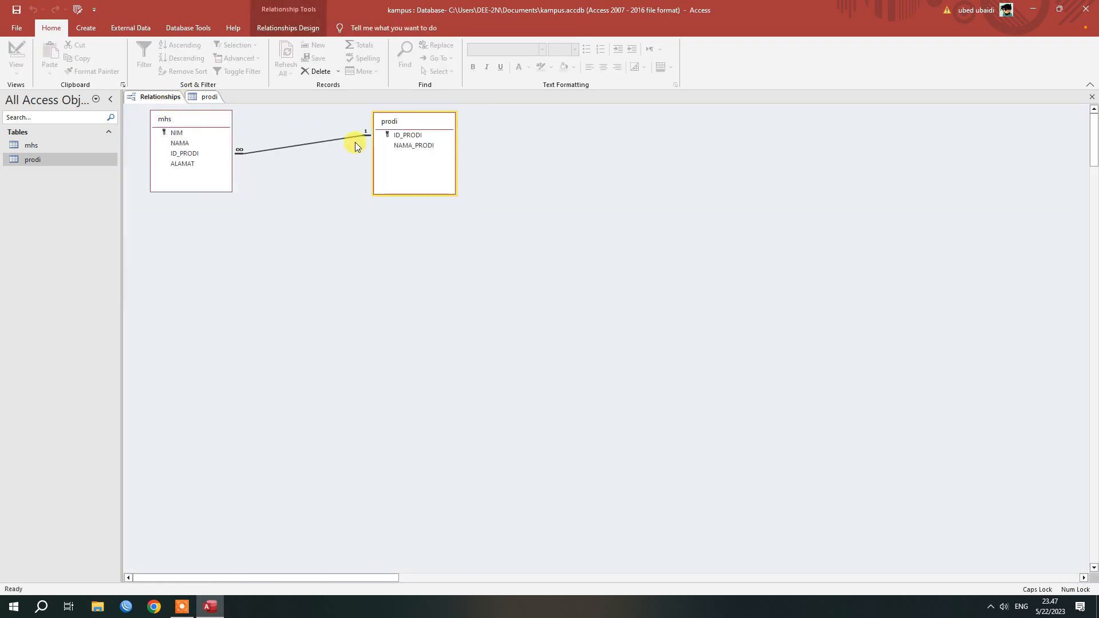
right_click(165, 100)
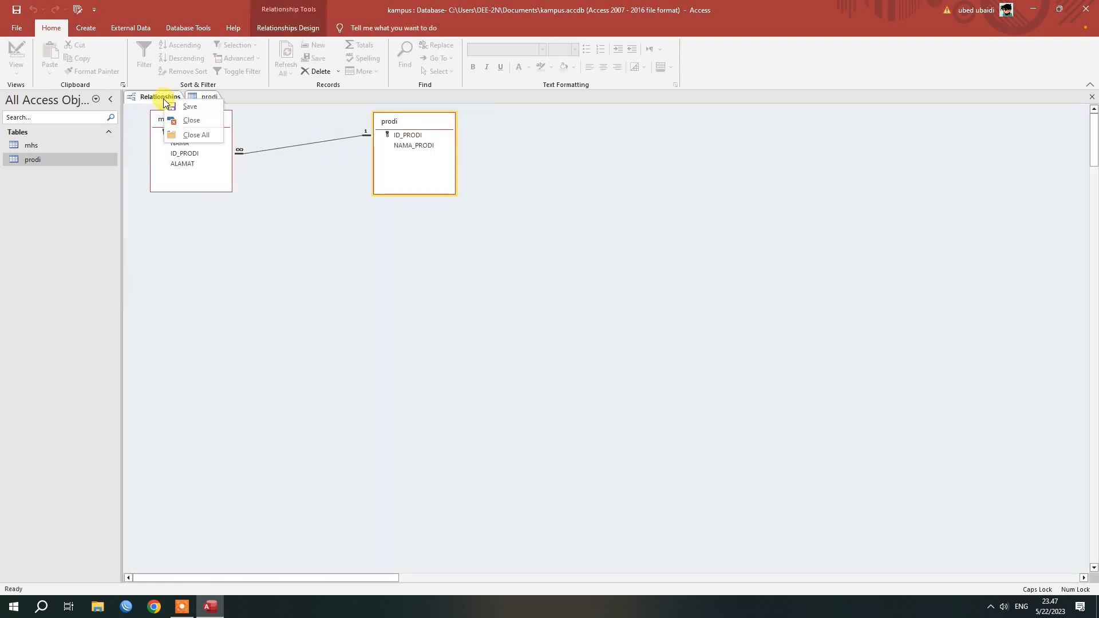
left_click(195, 119)
left_click(506, 335)
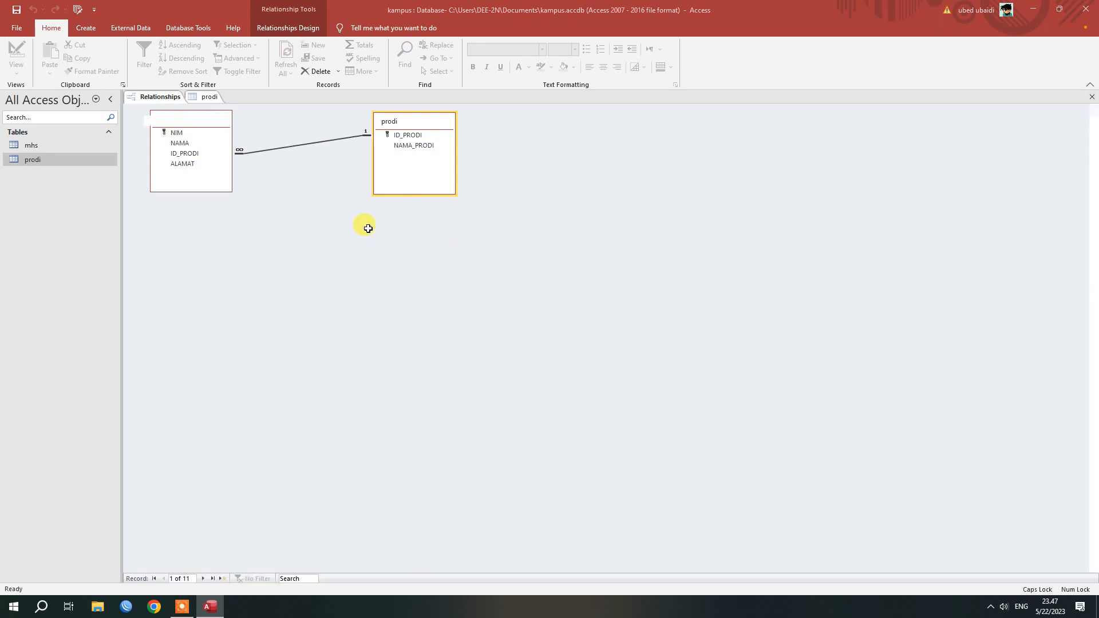
- Review the student records in the mhs table, and check HUKUM's related students again in the prodi table
double_click(73, 147)
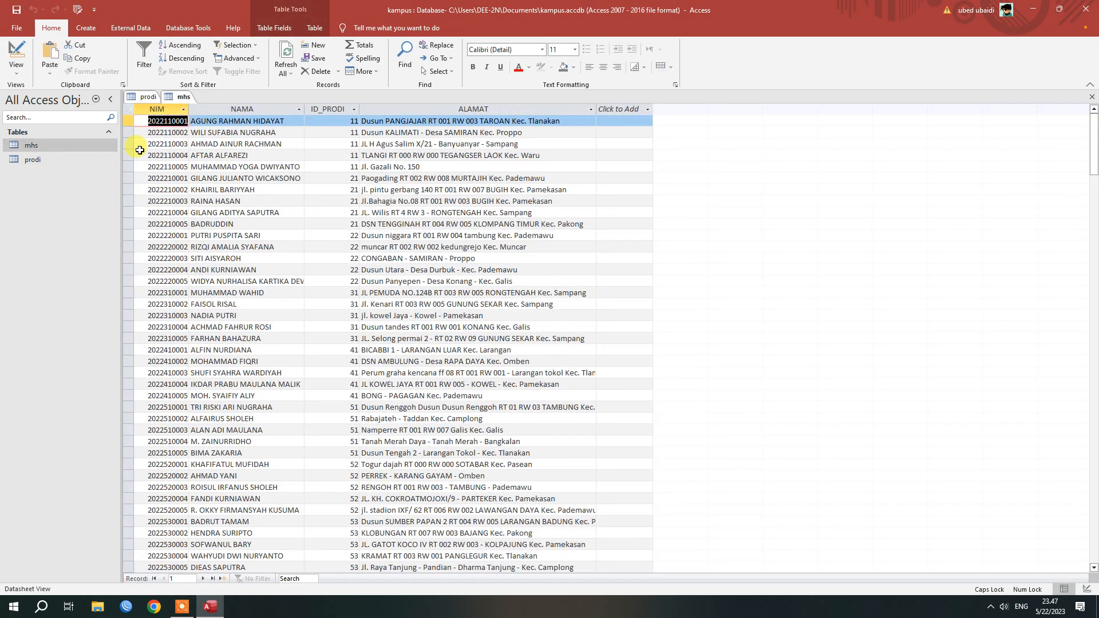
scroll(274, 233, "down", 3)
scroll(275, 234, "up", 3)
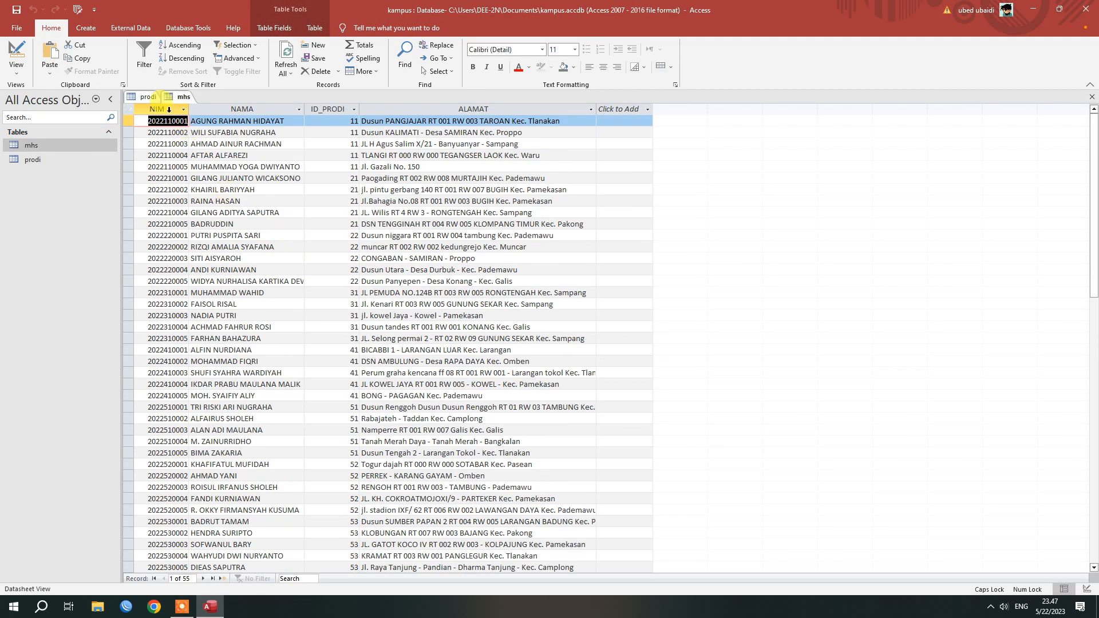
left_click(149, 97)
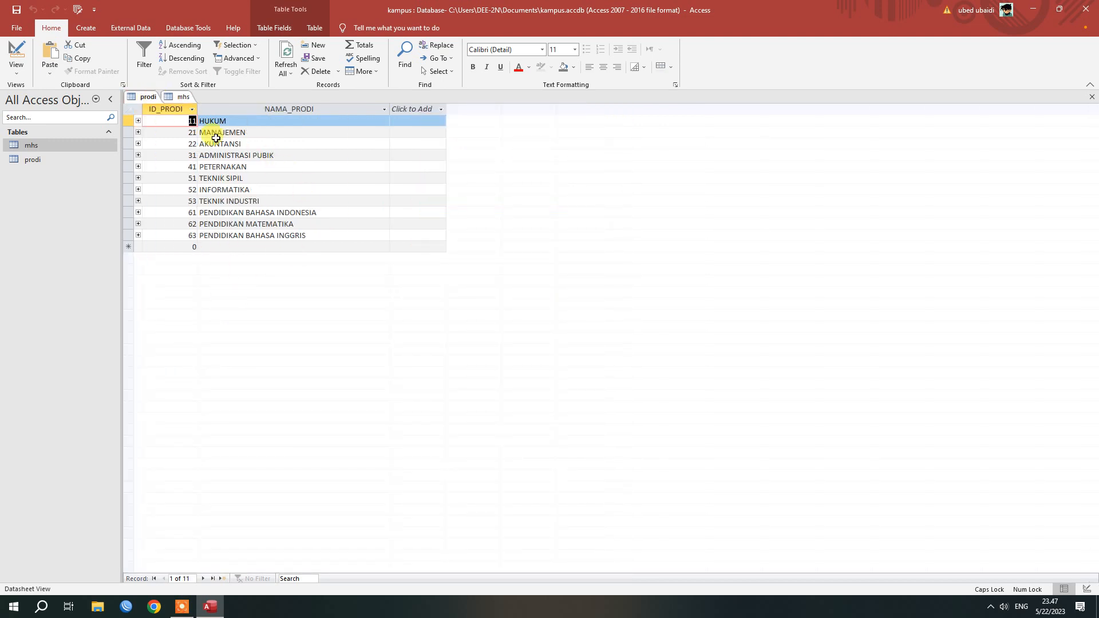
left_click(138, 121)
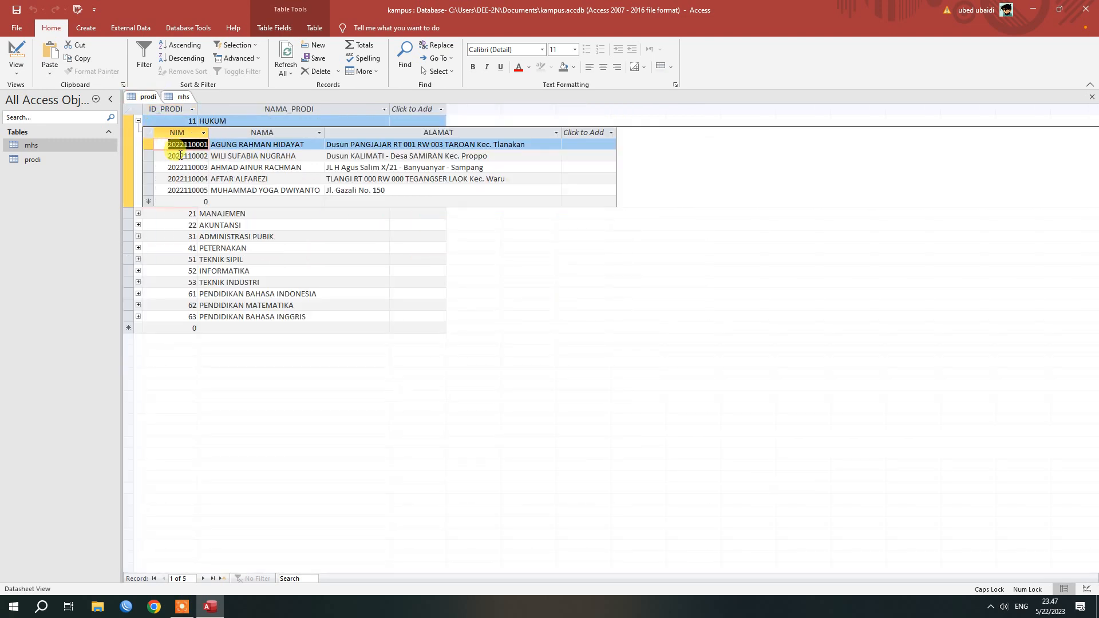
left_click(138, 120)
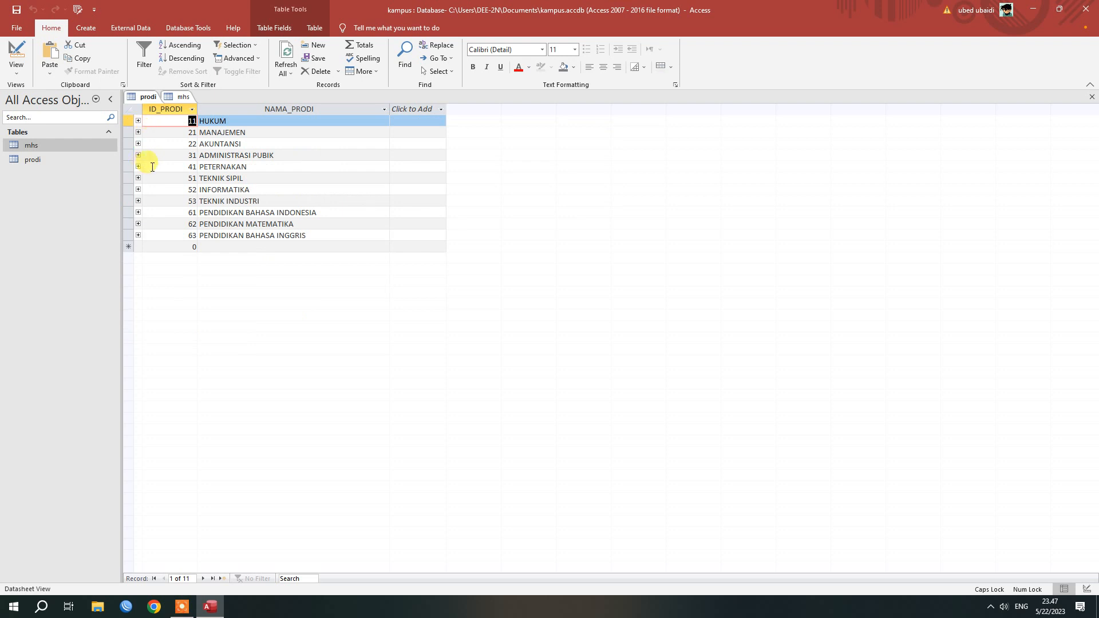
- Check the related students of ADMINISTRASI PUBIK and AKUNTANSI in the prodi table, collapse both records, and view the mhs table
left_click(138, 155)
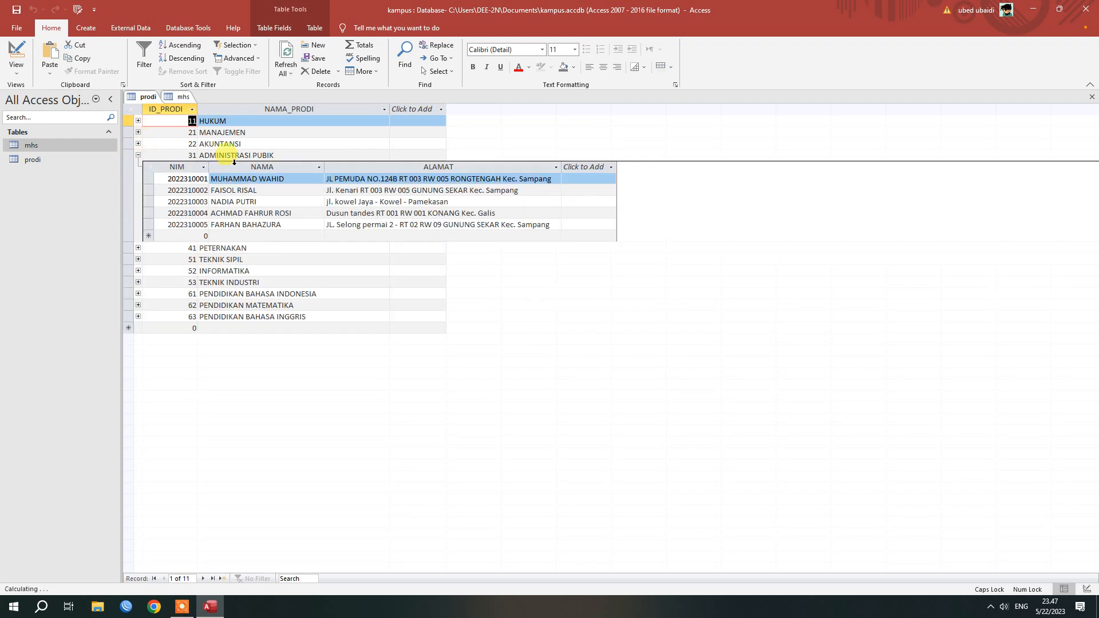
left_click(137, 156)
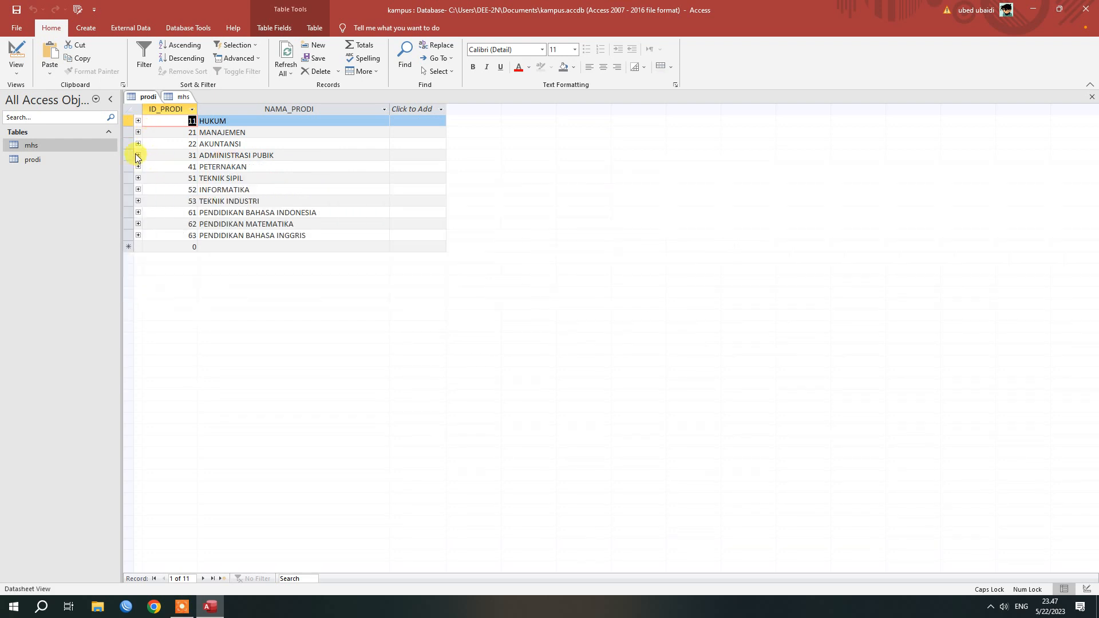
left_click(138, 144)
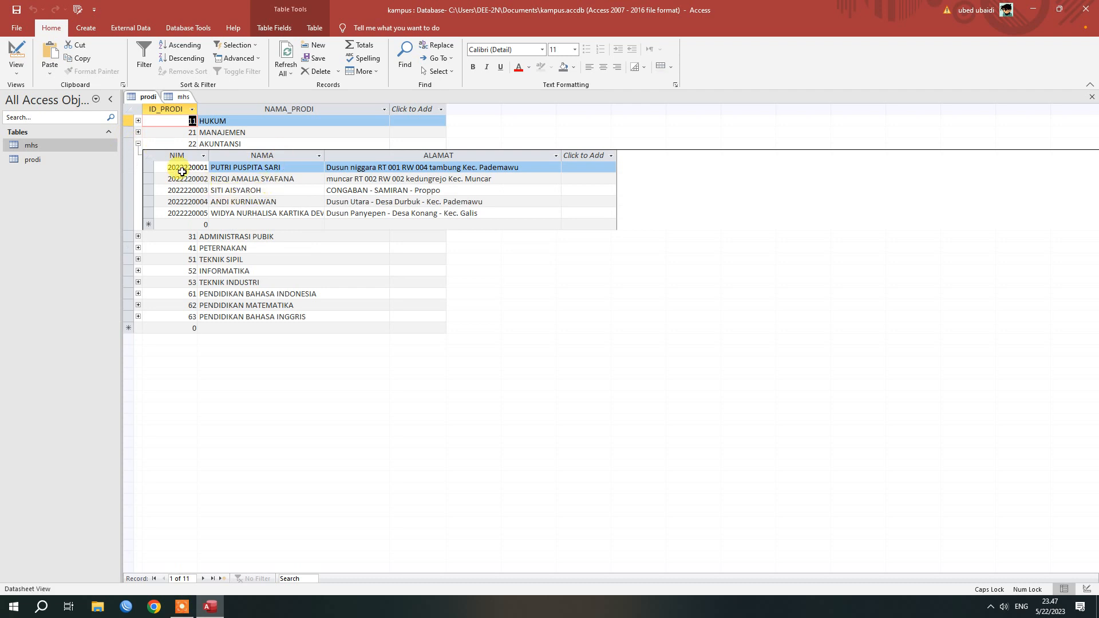
left_click(138, 144)
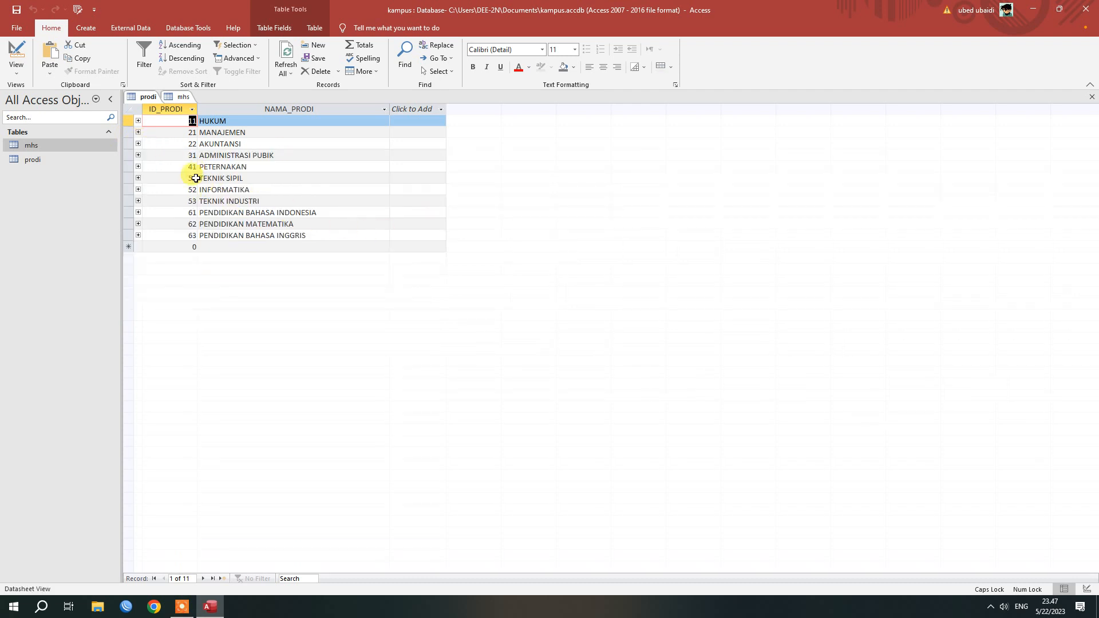
double_click(47, 146)
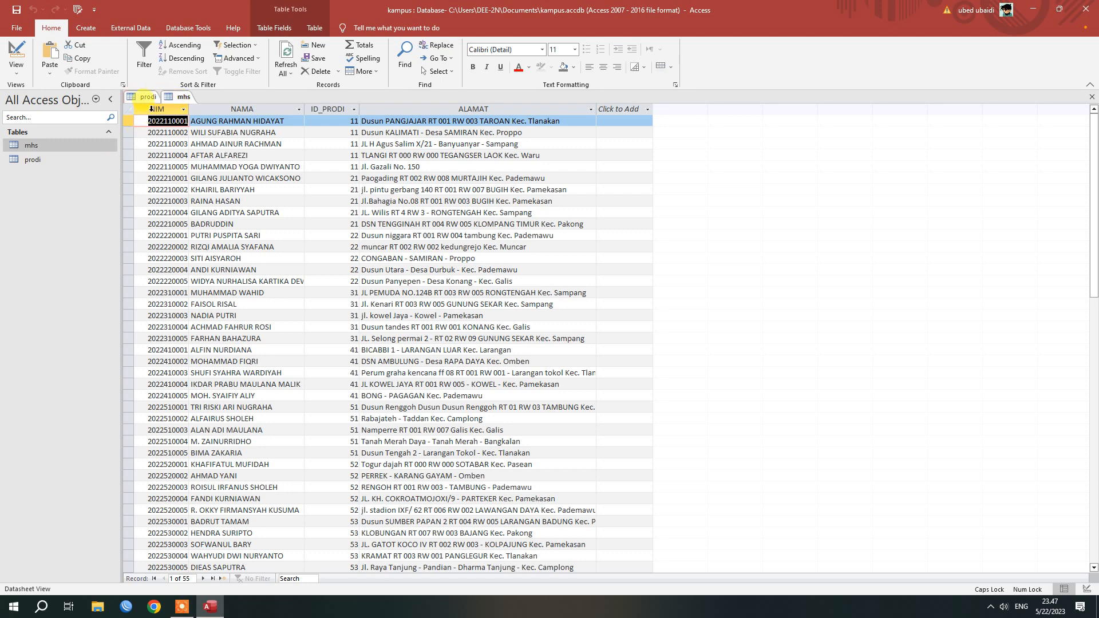
- Close the open prodi and mhs tables
left_click(87, 27)
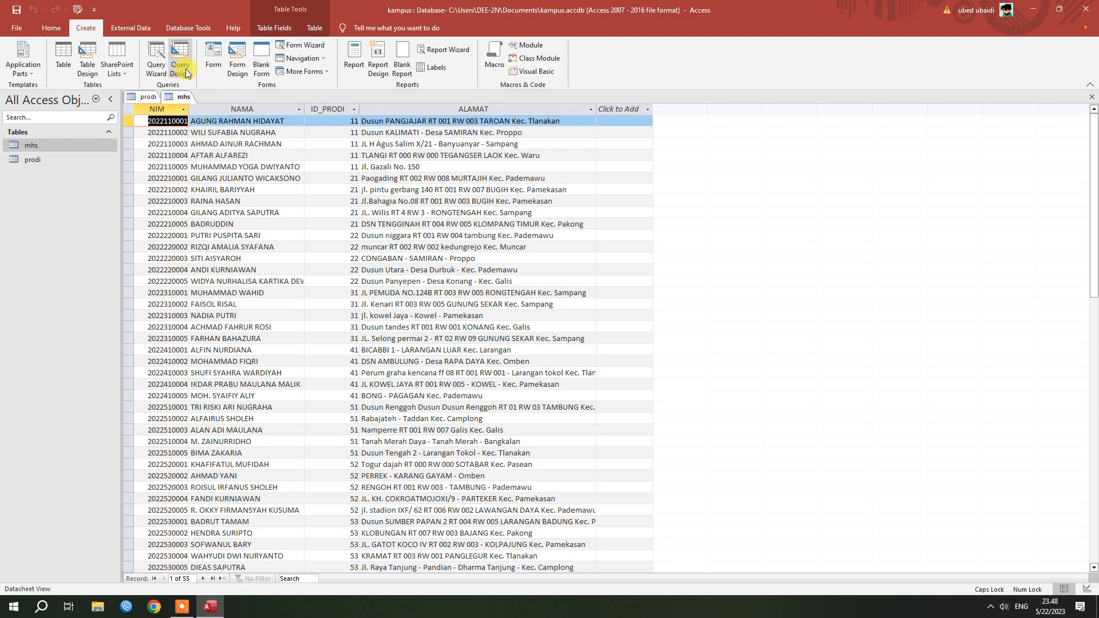
right_click(155, 98)
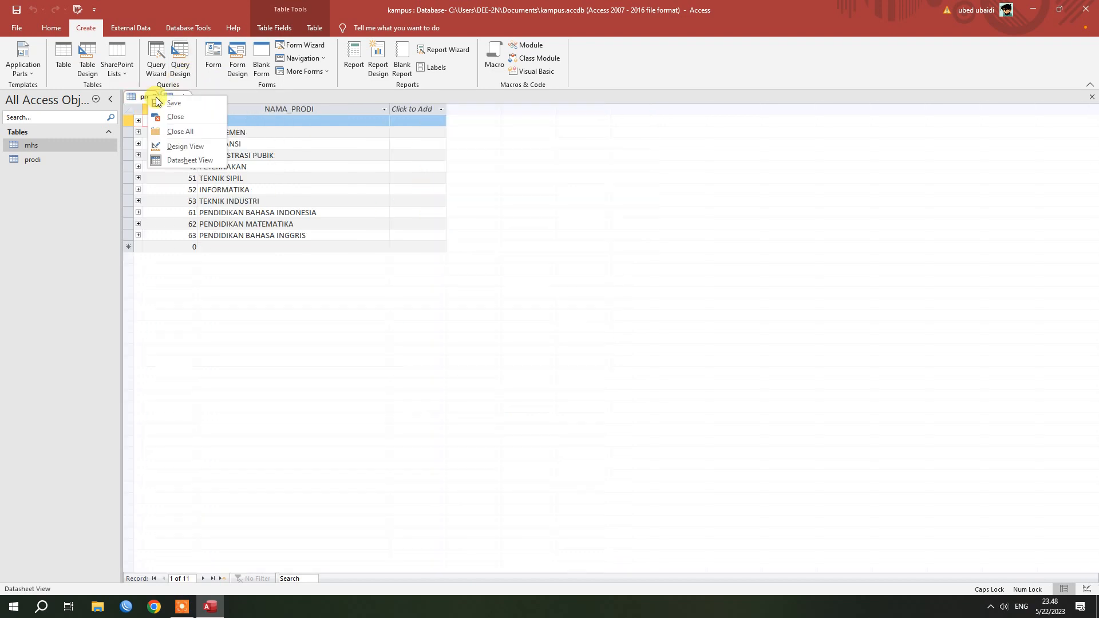
left_click(166, 116)
right_click(150, 98)
left_click(167, 108)
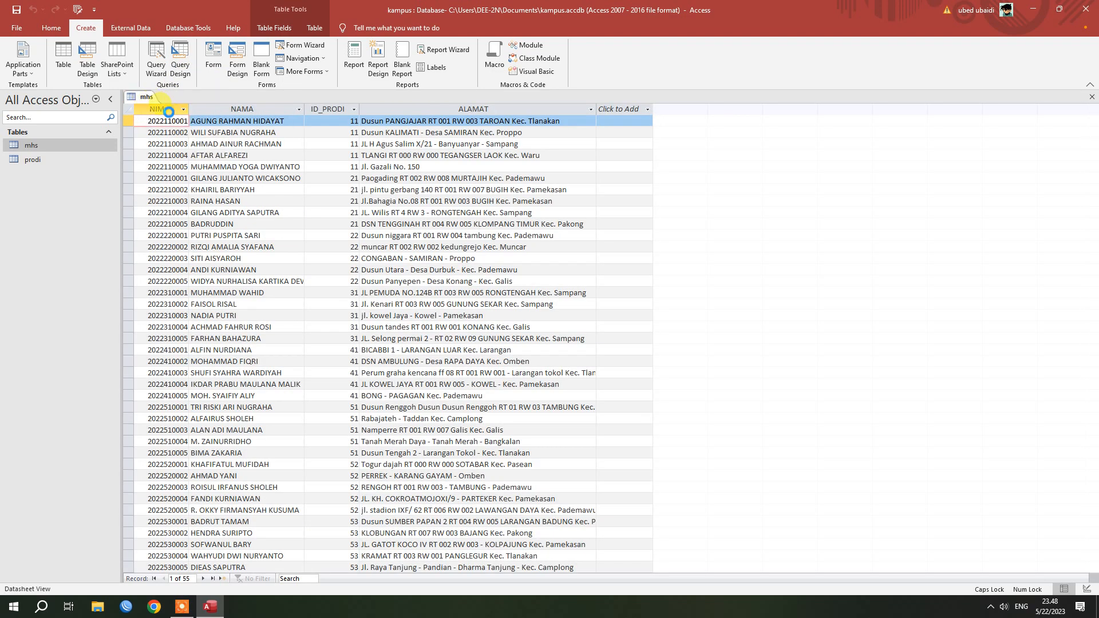
- Create a new query in design view and add the mhs and prodi tables to it
left_click(179, 64)
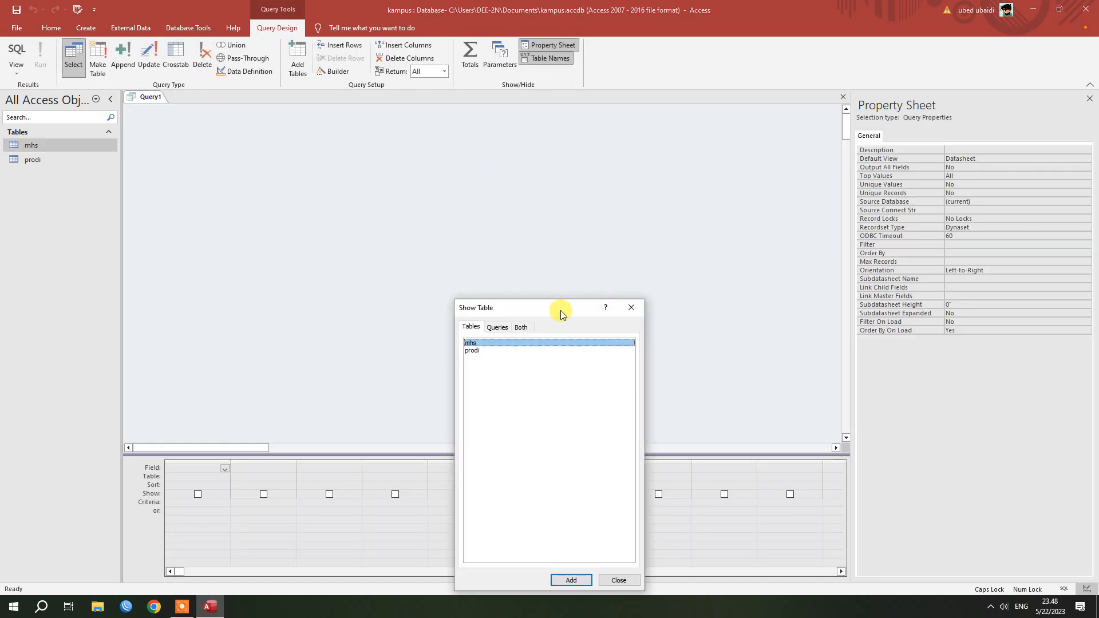
left_click_drag(561, 313, 707, 187)
left_click(622, 216)
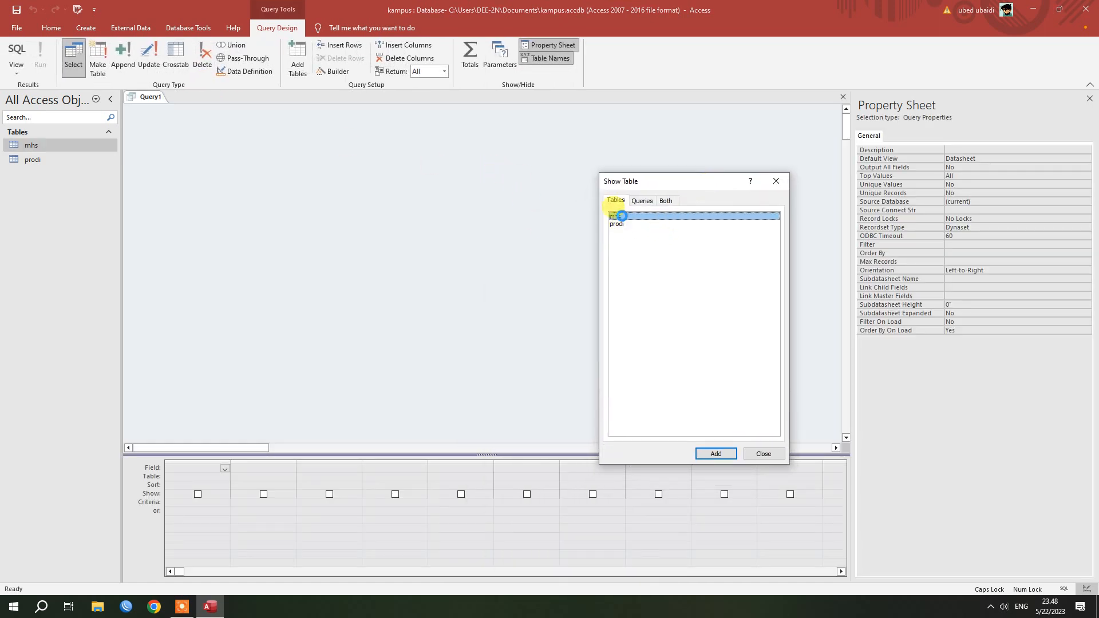
left_click(622, 216)
double_click(621, 224)
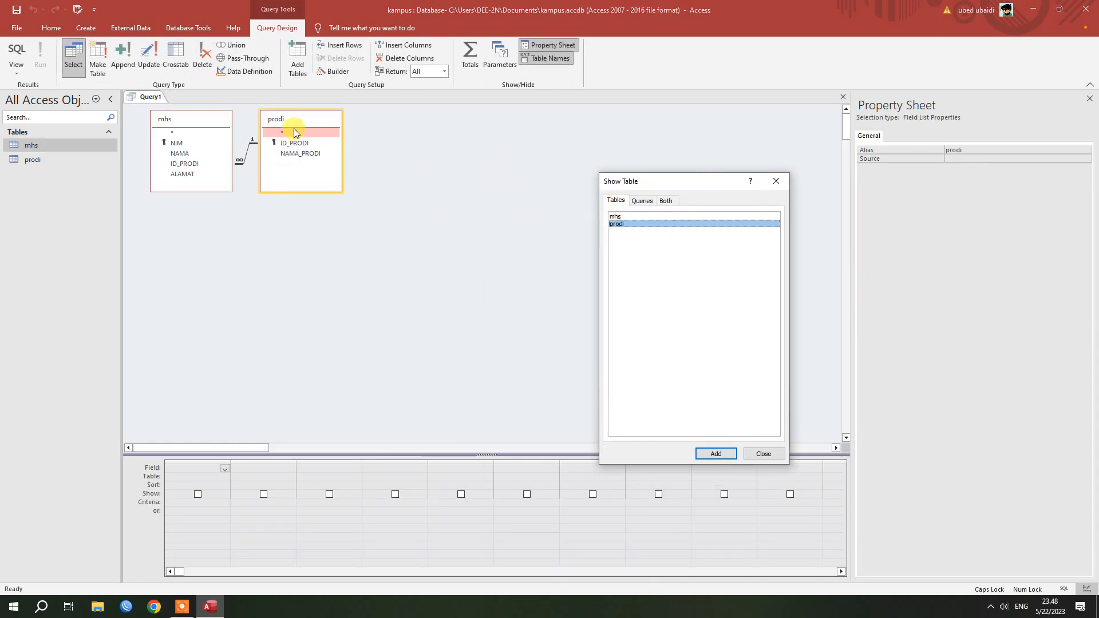
left_click(776, 182)
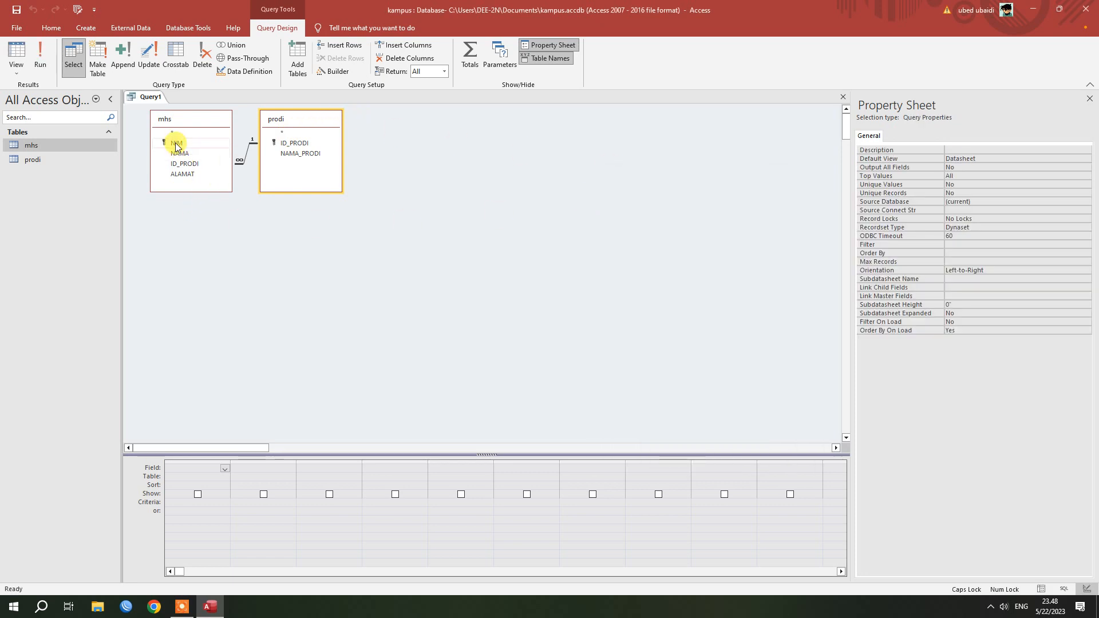
- Add NIM and NAMA from mhs and NAMA_PRODI from prodi as query columns, space the two tables apart, and run the query
left_click_drag(174, 143, 203, 471)
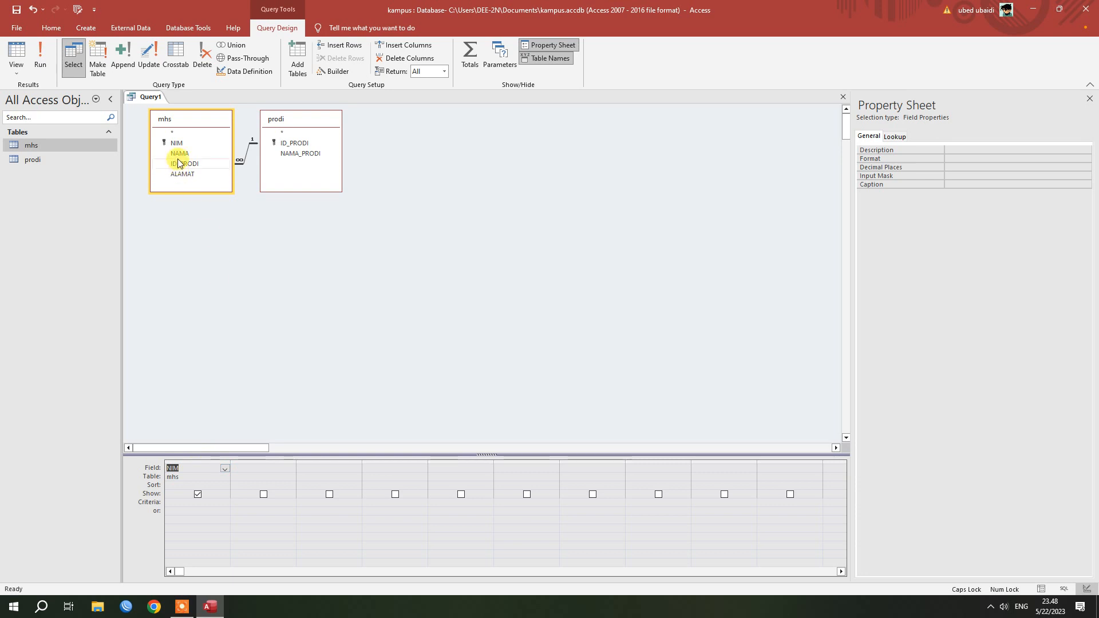
left_click_drag(179, 154, 215, 228)
left_click_drag(269, 434, 269, 462)
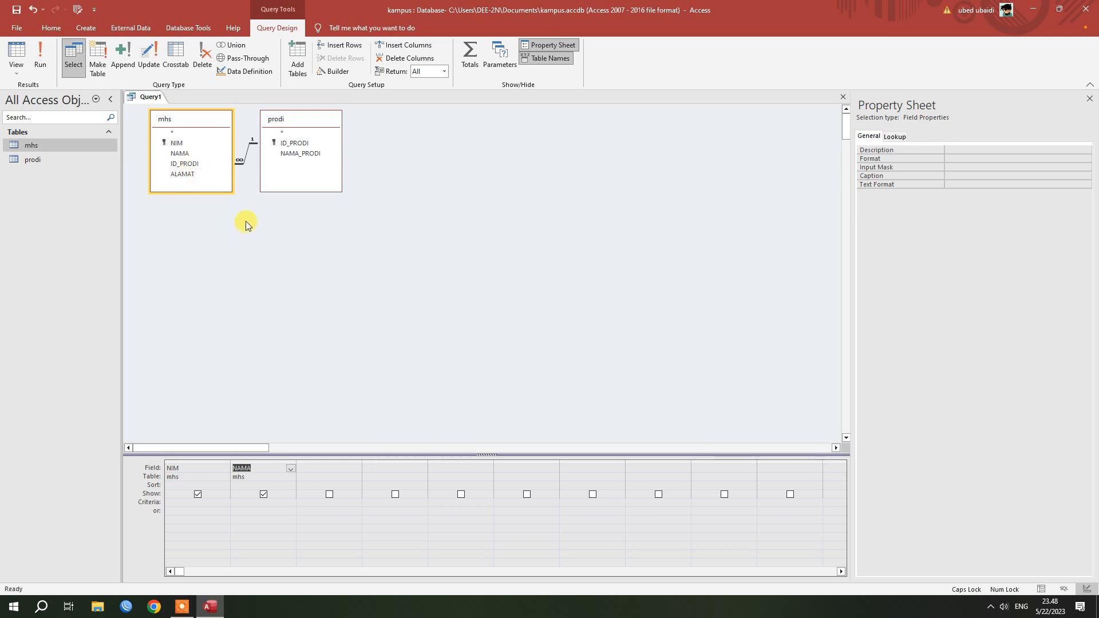
left_click_drag(305, 162, 316, 218)
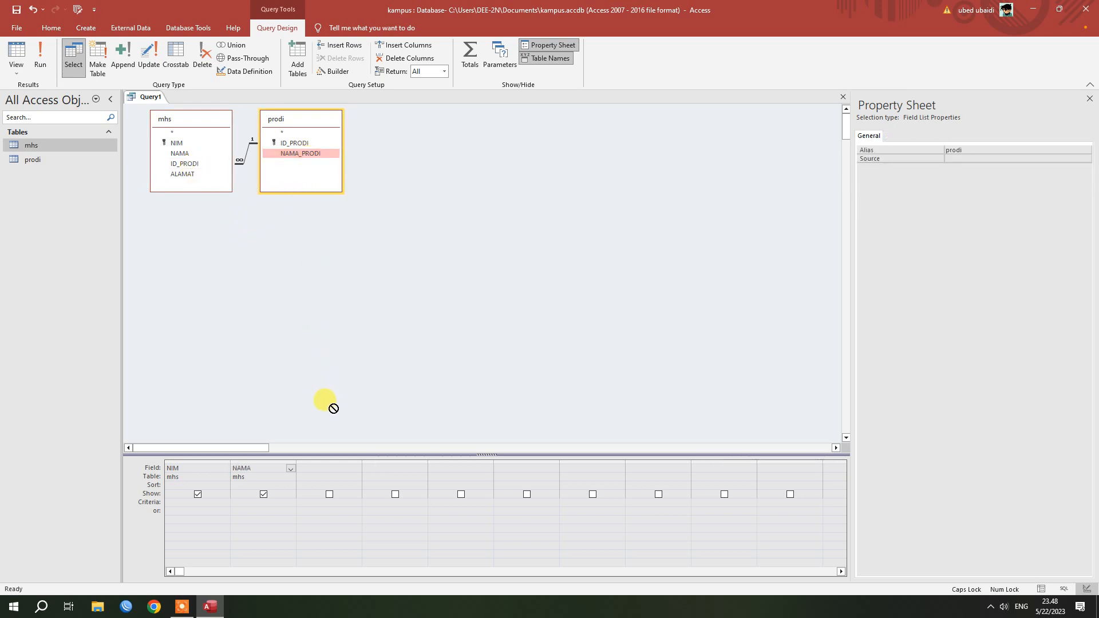
left_click_drag(326, 401, 336, 468)
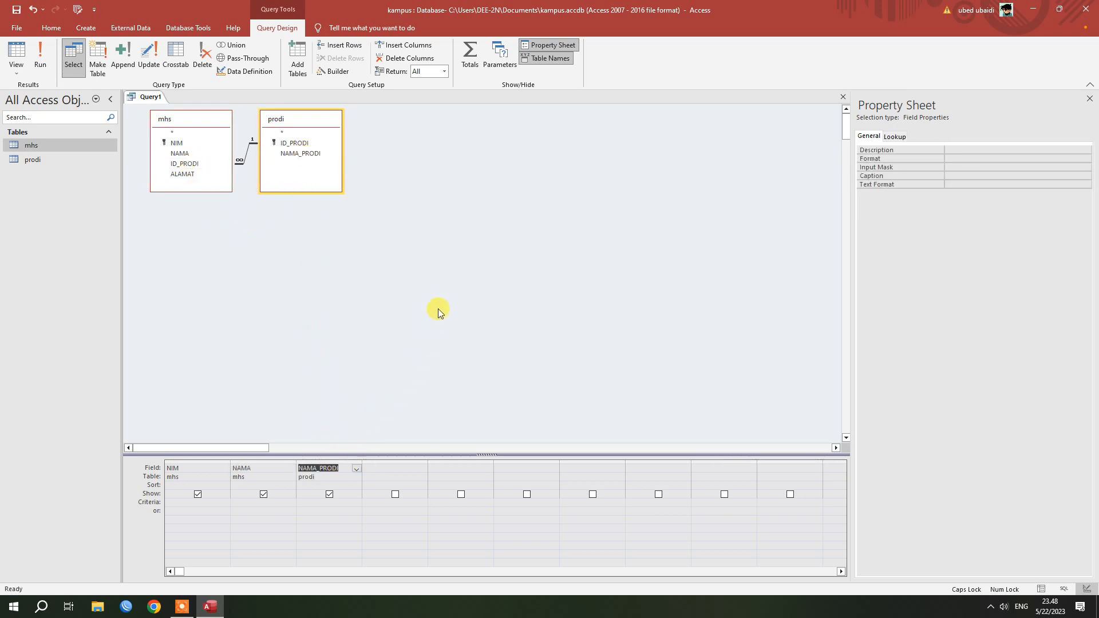
left_click_drag(304, 117, 468, 121)
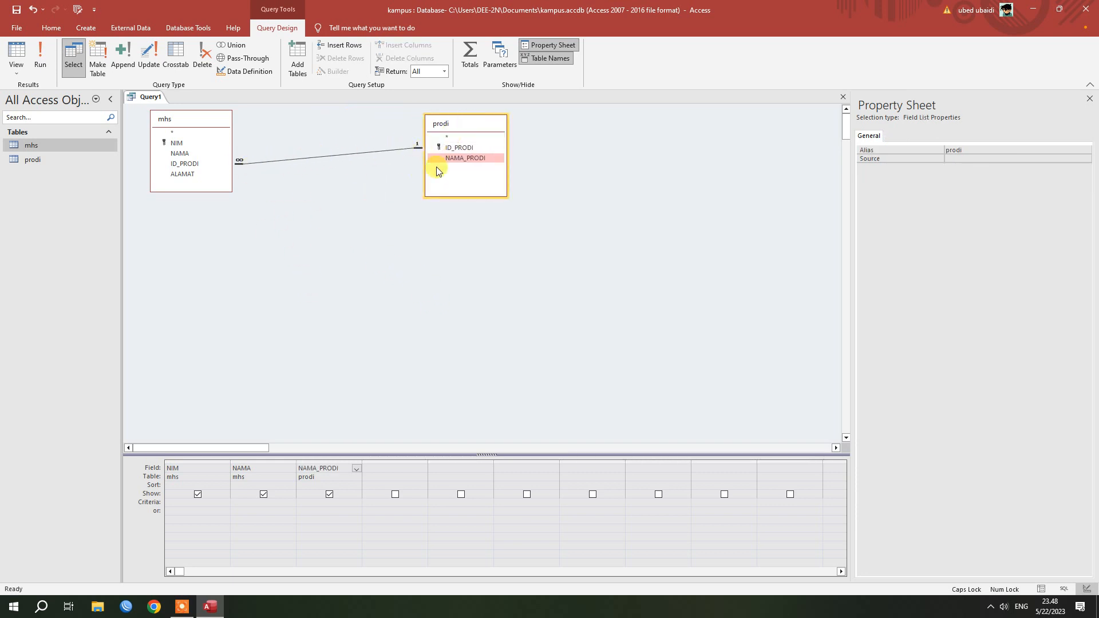
left_click(35, 56)
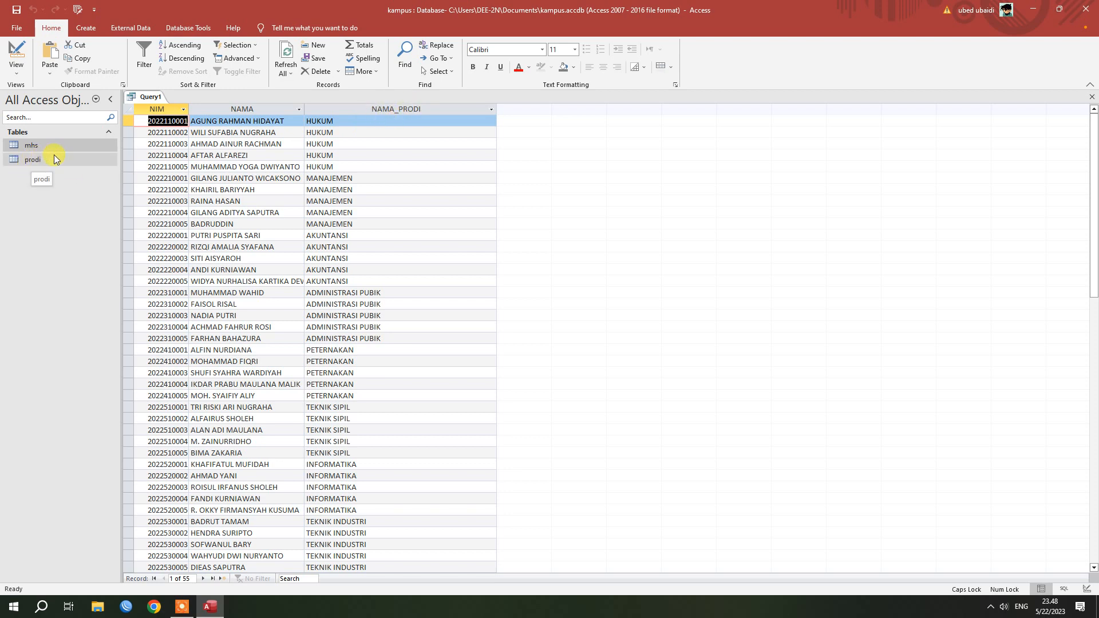
- Open the mhs table and change the first student's ID_PRODI to 21
double_click(41, 146)
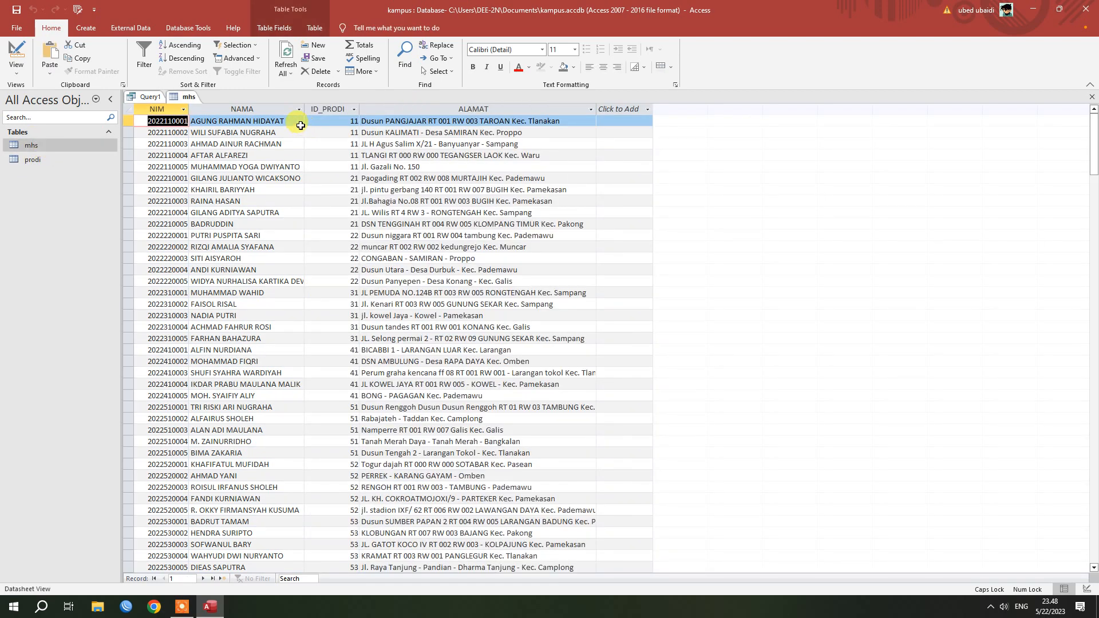
left_click(329, 120)
left_click(281, 121)
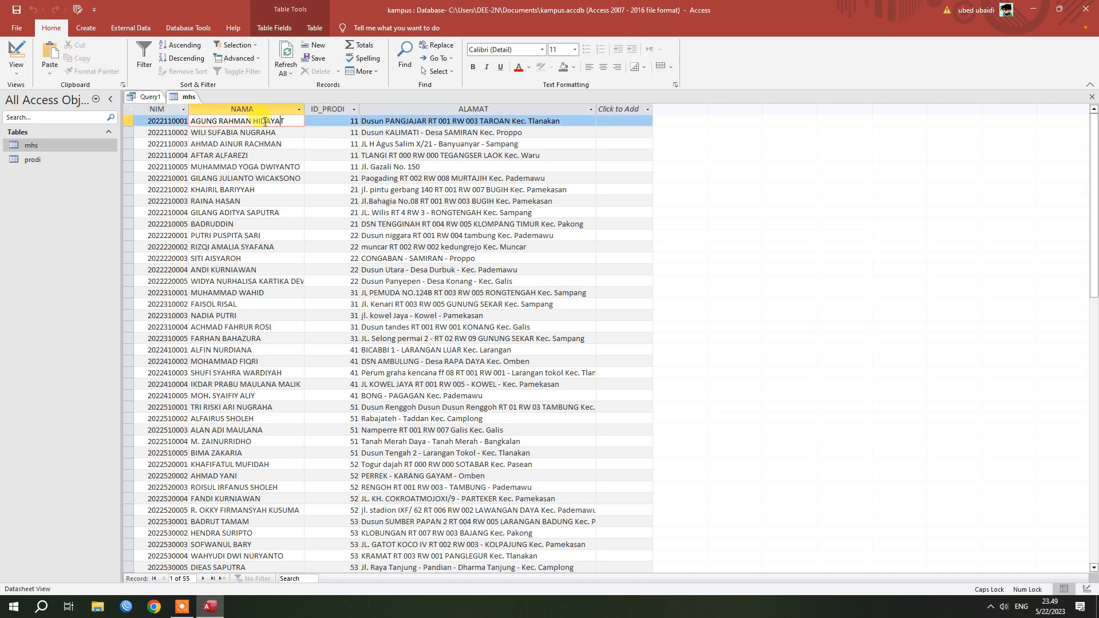
left_click(326, 121)
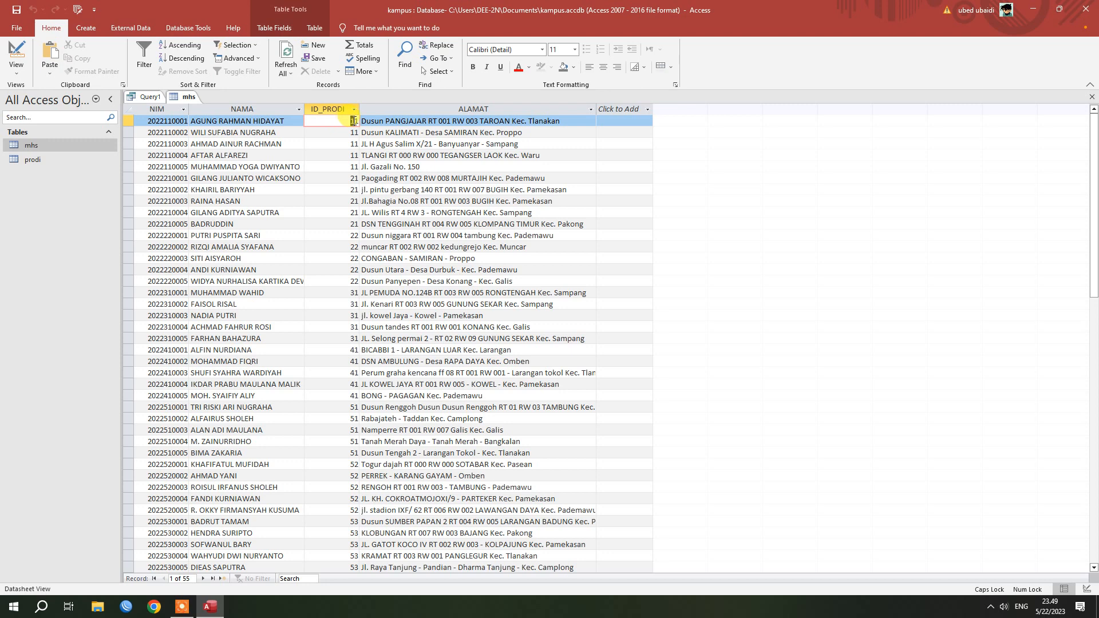
type("2")
left_click(340, 134)
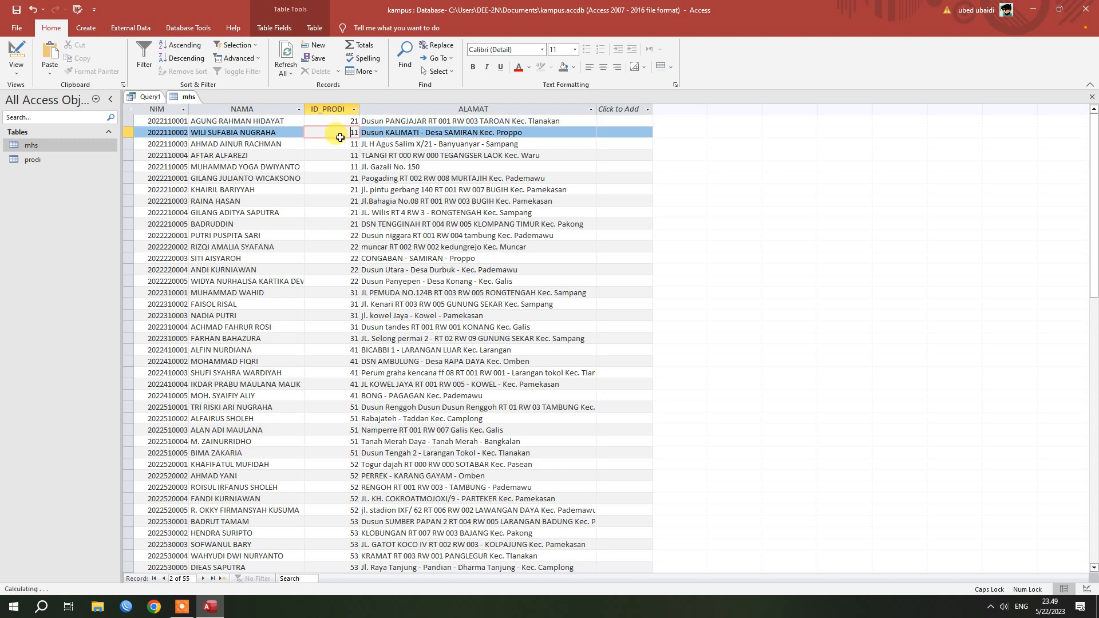
- Check the first student's NAMA_PRODI in the Query1 results
left_click(150, 96)
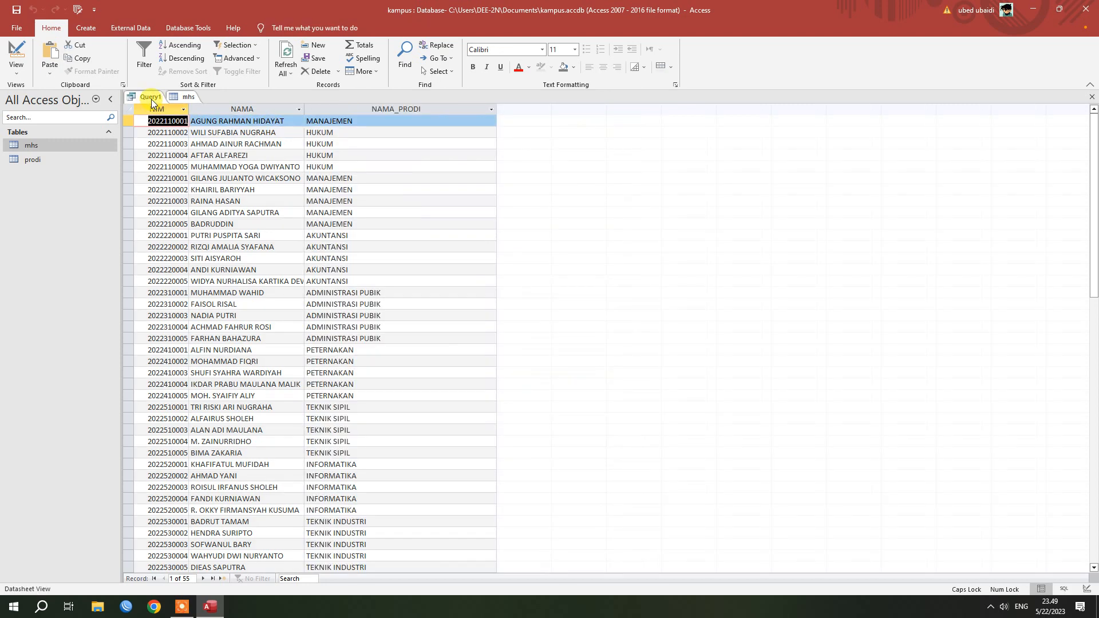
left_click(384, 153)
left_click(340, 121)
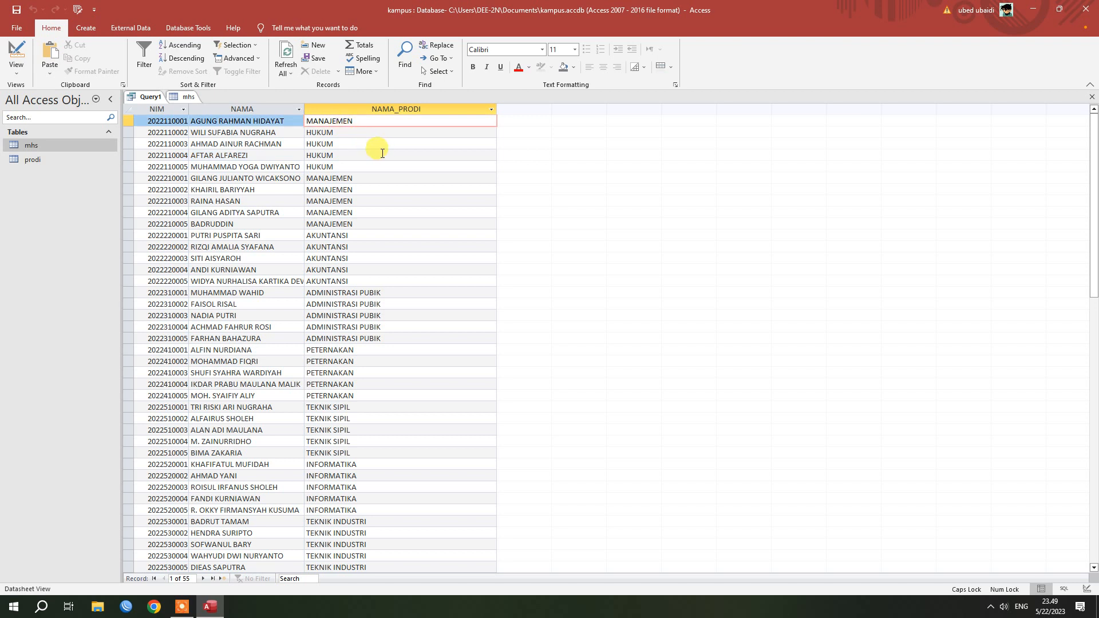
- Set the first student's ID_PRODI in the mhs table back to 11 and recheck the Query1 results
left_click(182, 101)
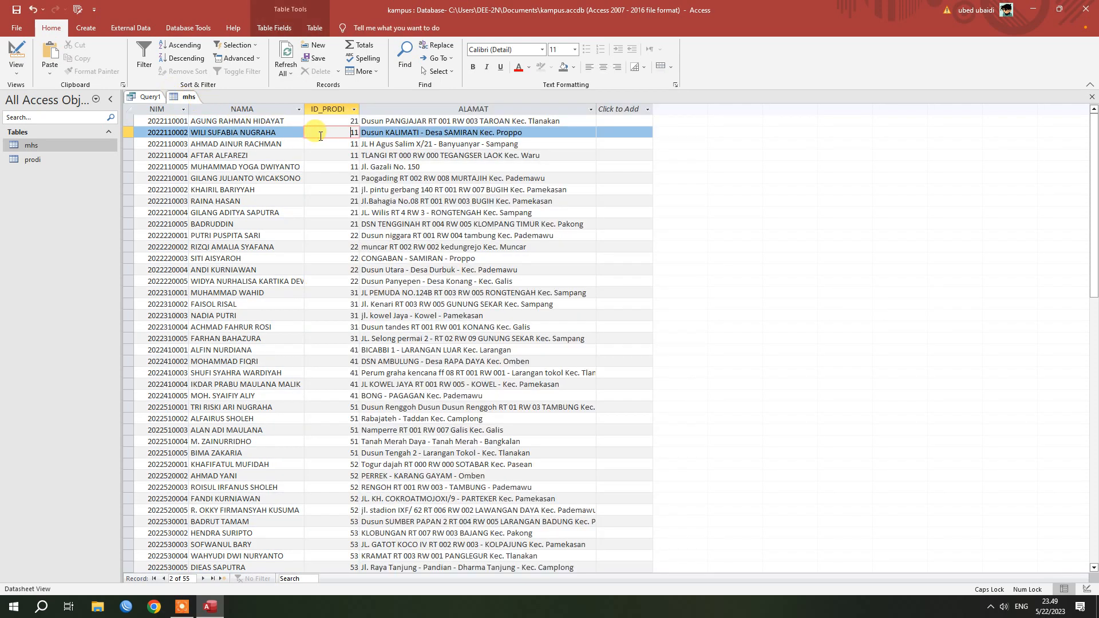
left_click(354, 120)
left_click(322, 166)
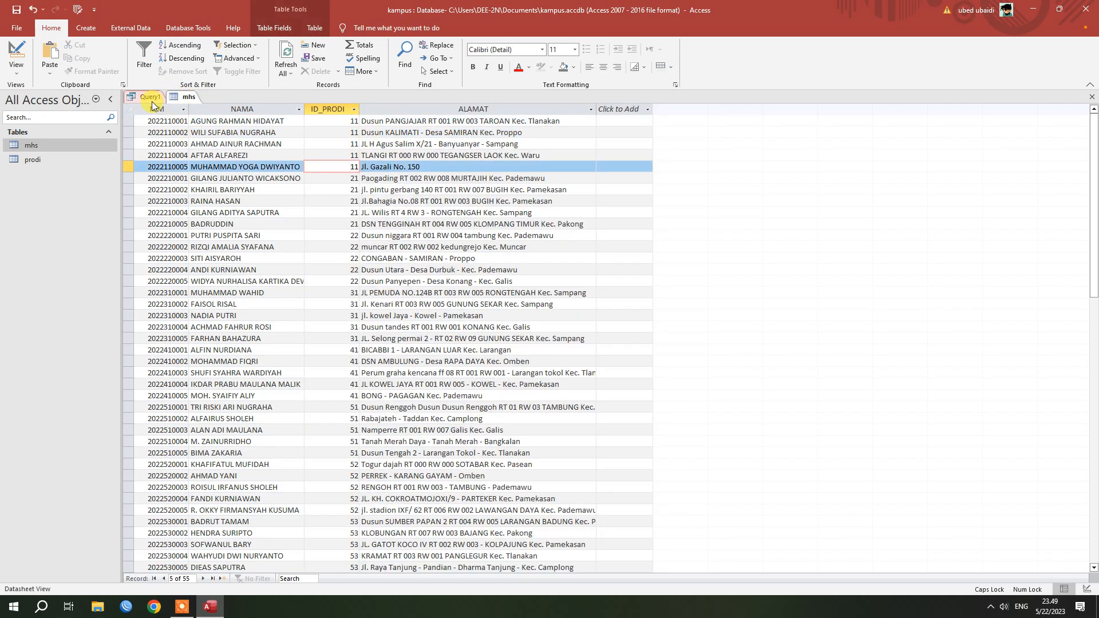
left_click(152, 101)
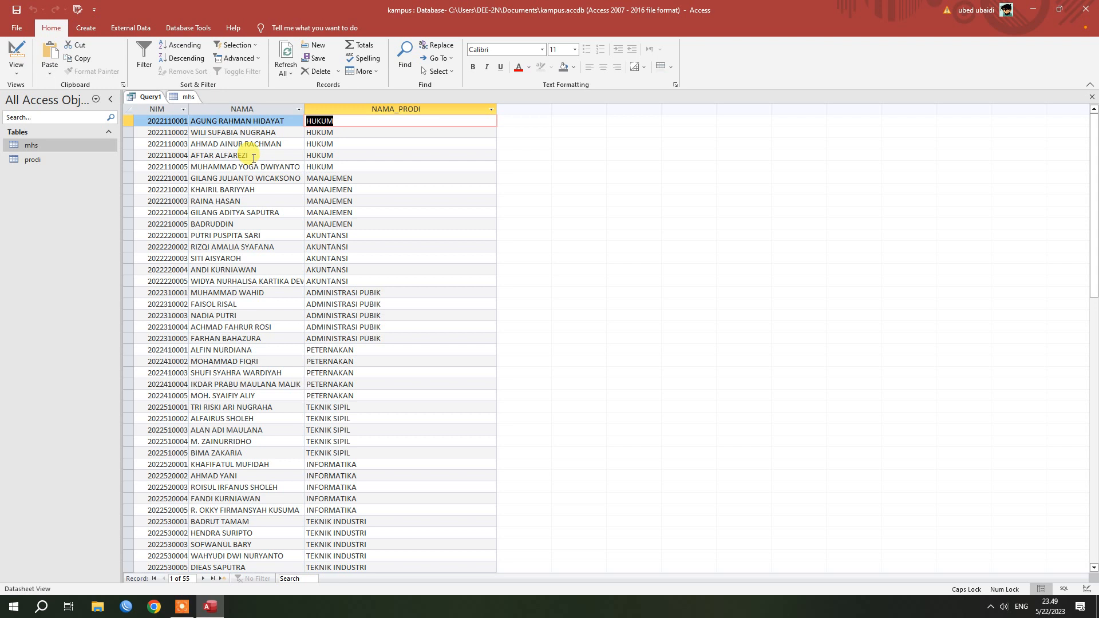
- Switch Query1 to design view and review the students' ID_PRODI values in the mhs table
left_click(22, 61)
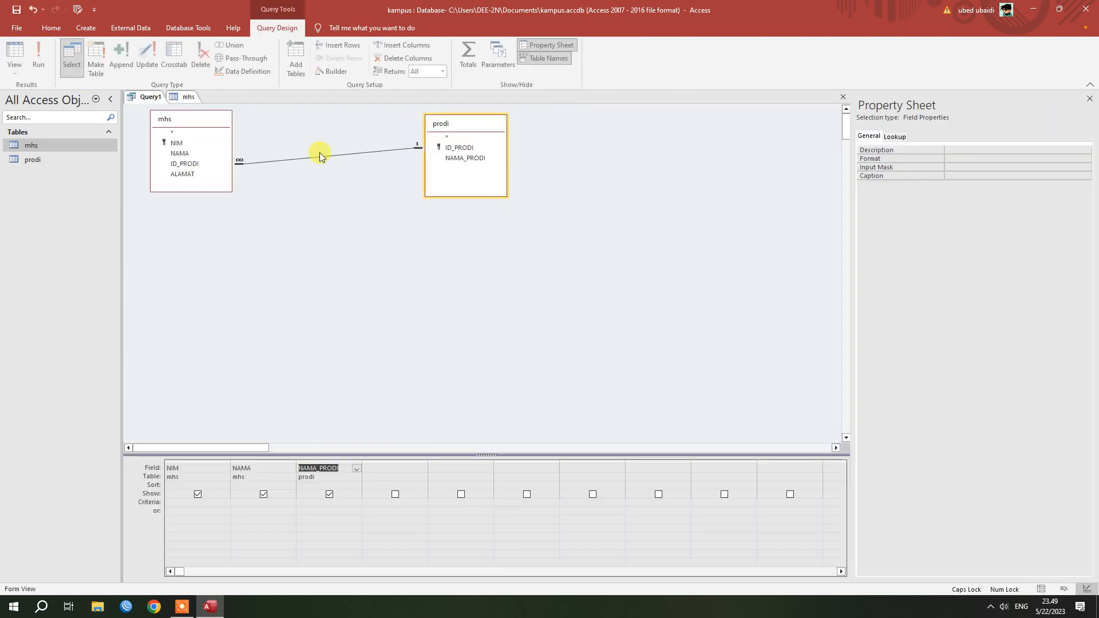
left_click(452, 360)
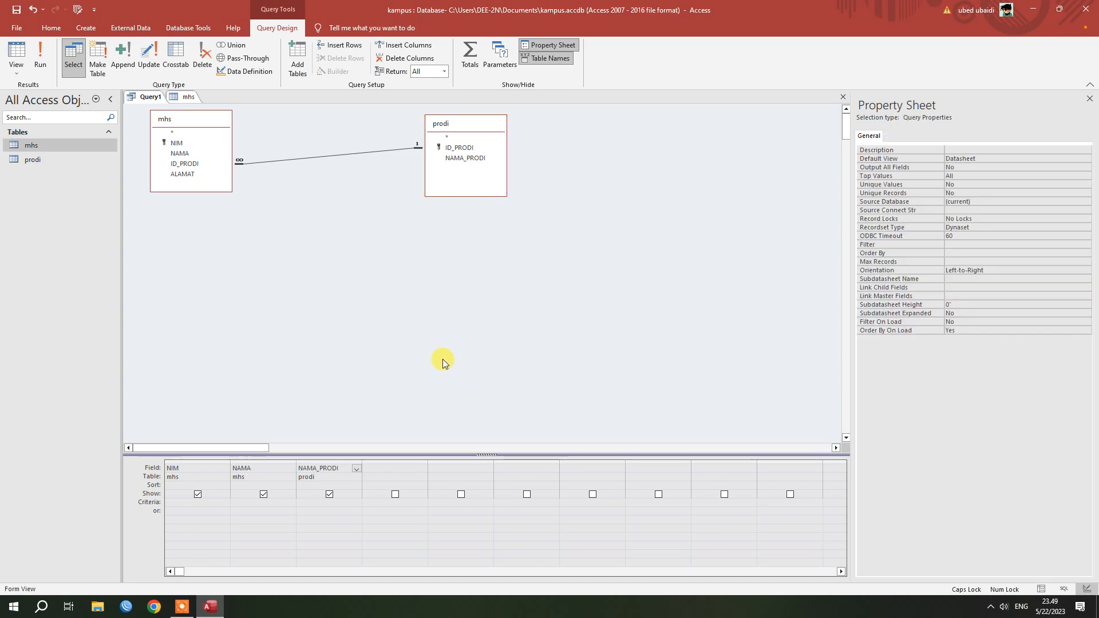
left_click(188, 97)
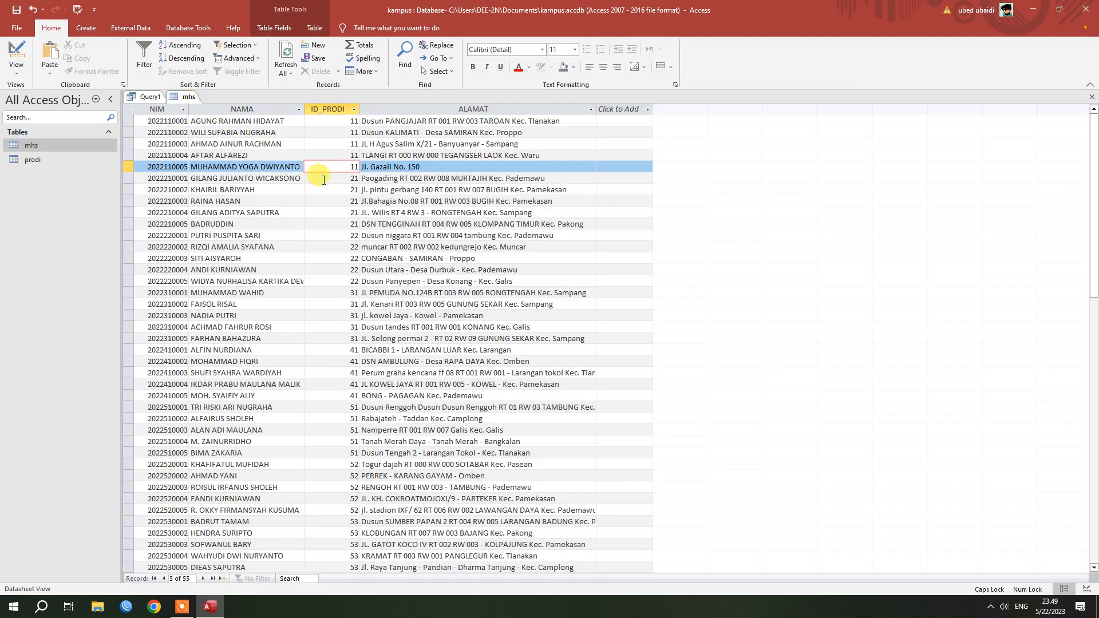
left_click(290, 235)
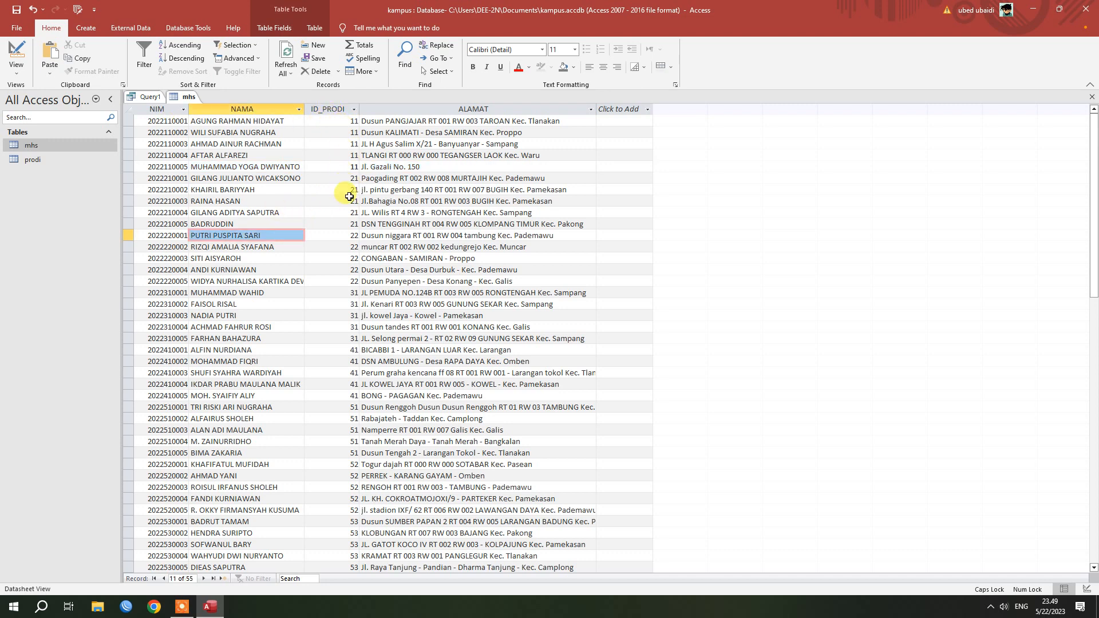
- Add ID_PRODI from mhs as Query1's fourth column, keep it shown, and display the query results
left_click(146, 99)
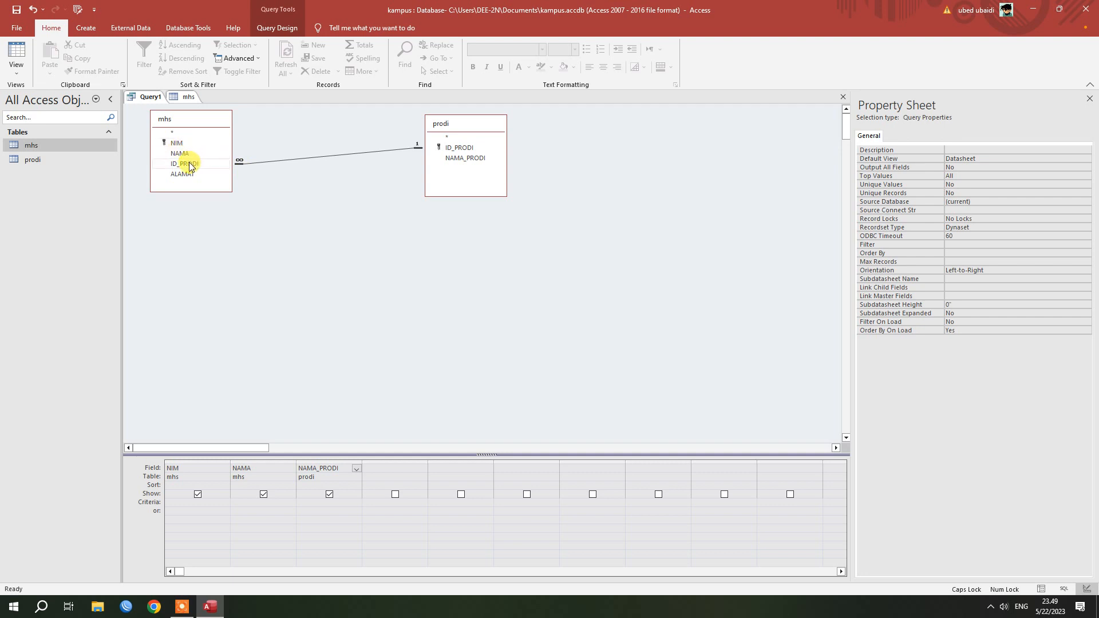
left_click_drag(189, 167, 283, 253)
left_click_drag(364, 384, 397, 472)
left_click(395, 494)
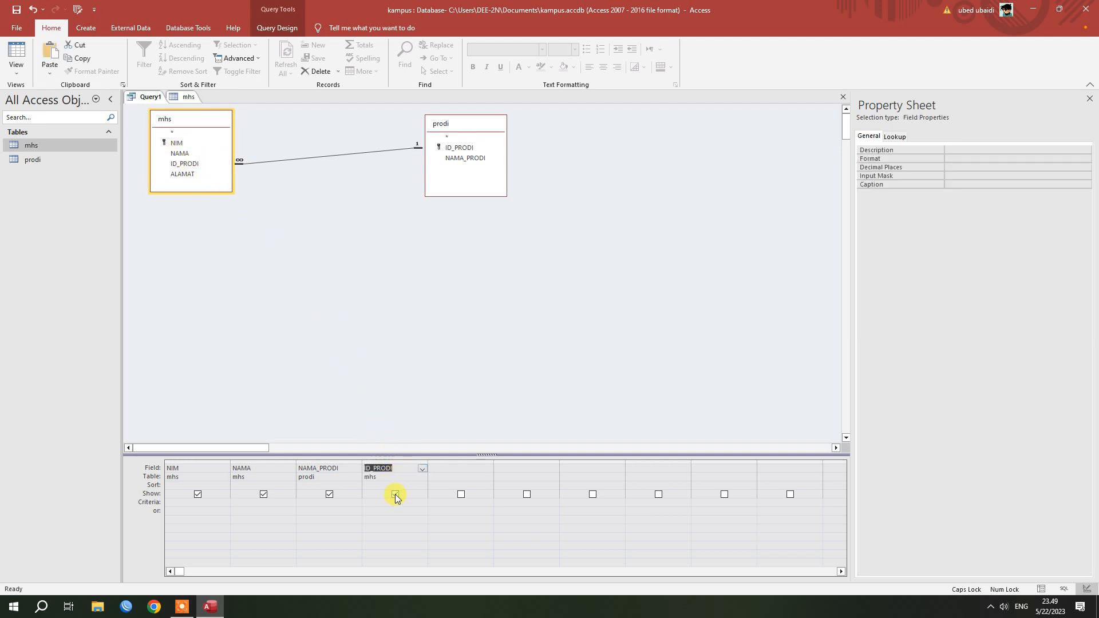
left_click(395, 493)
left_click(394, 493)
left_click(395, 494)
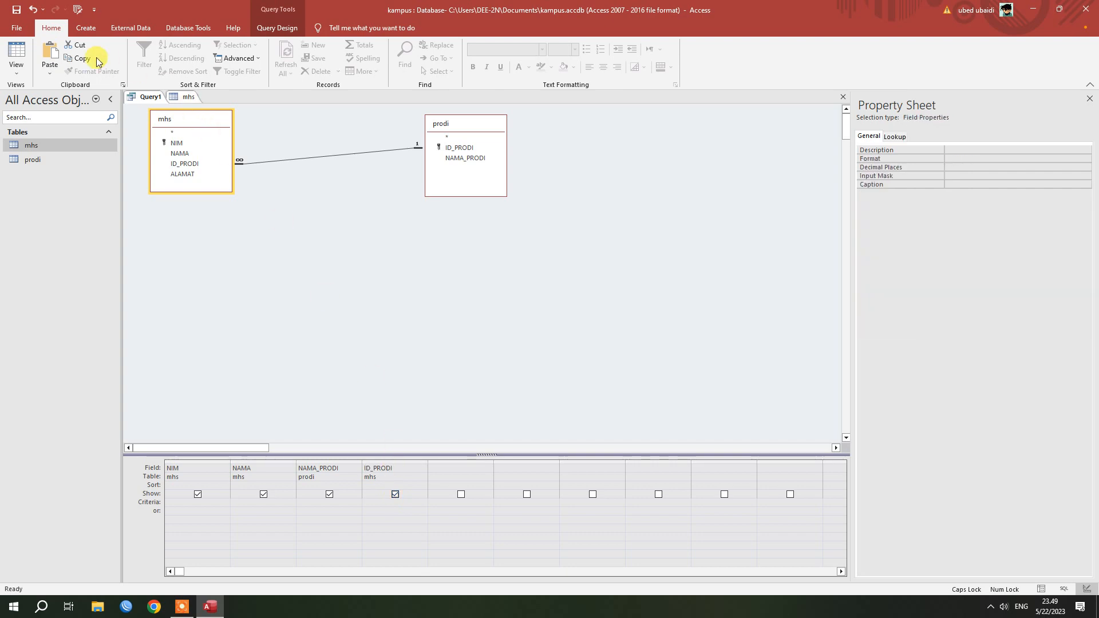
left_click(20, 59)
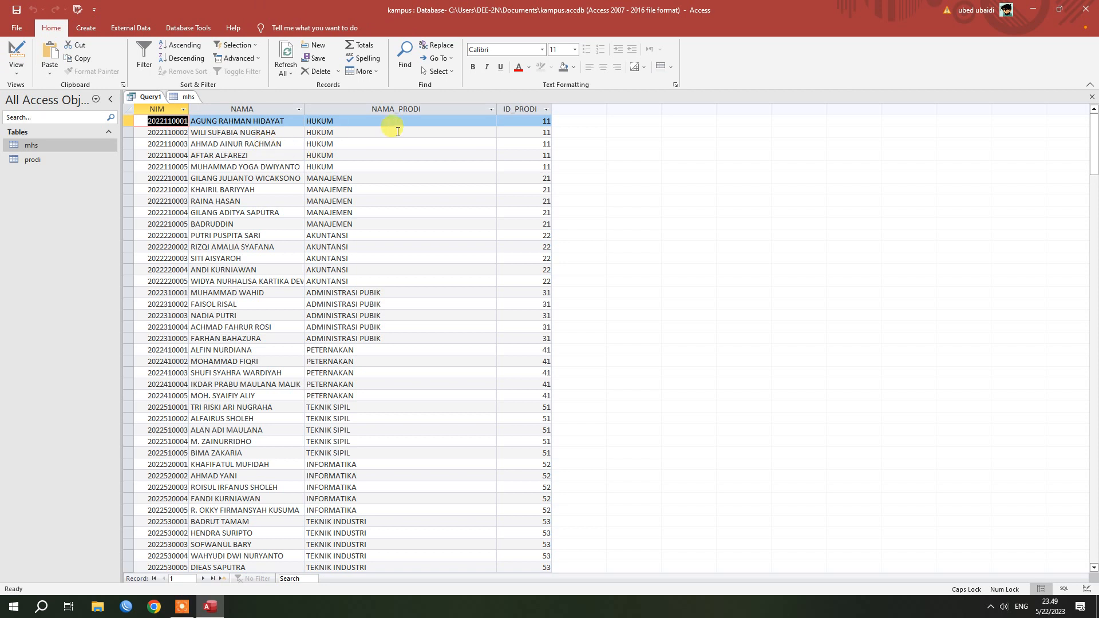
- Hide the ID_PRODI column from Query1's output and display the query results
left_click(17, 58)
left_click(395, 494)
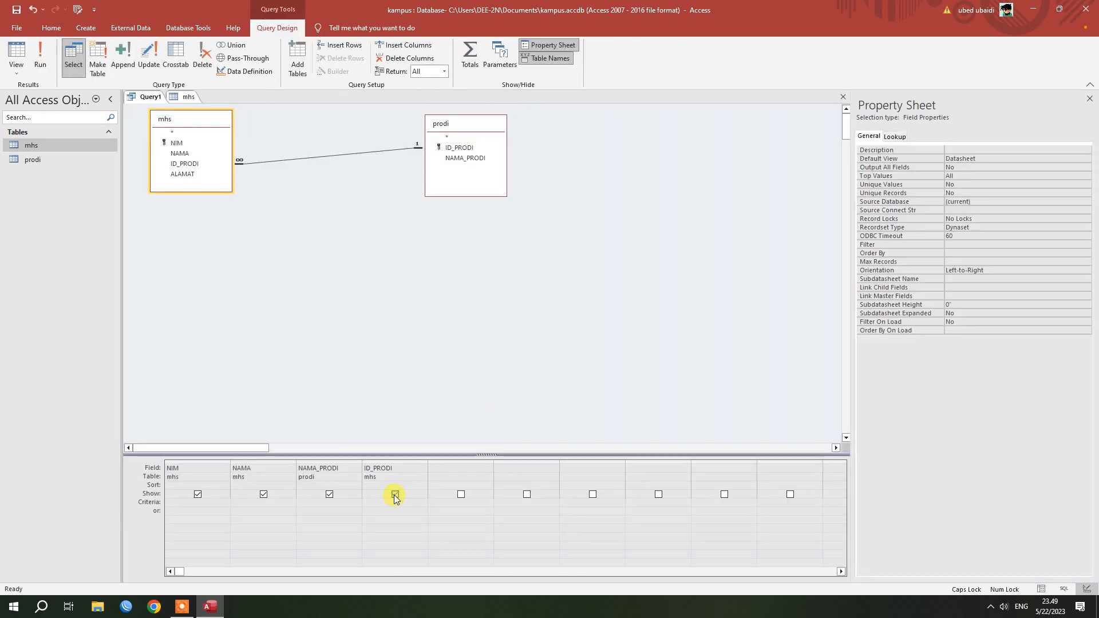
left_click(40, 63)
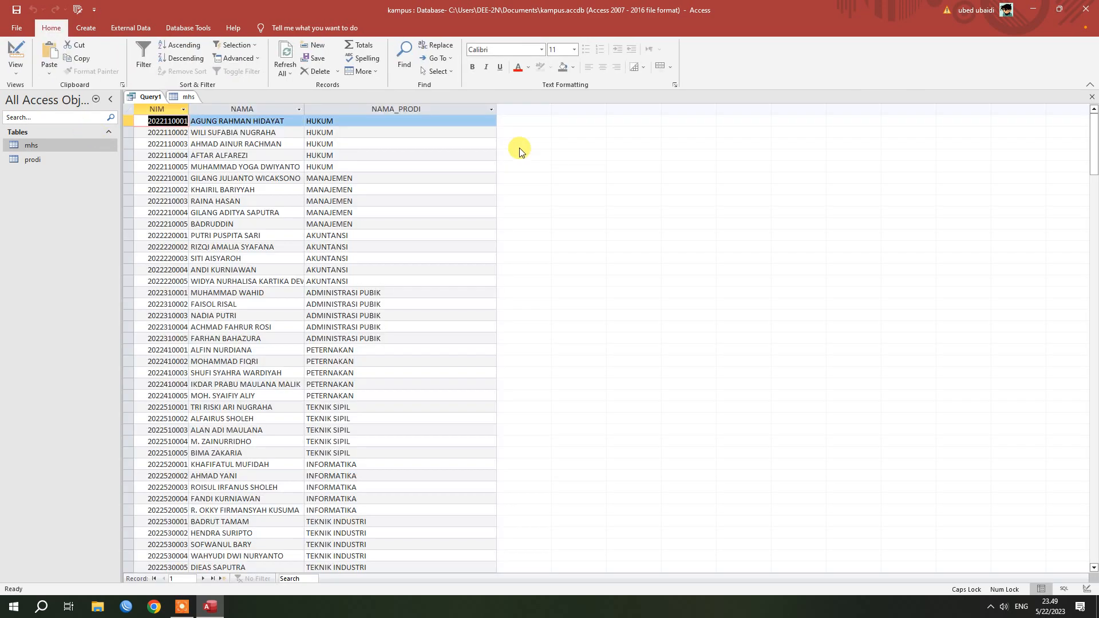
- Set Query1's ID_PRODI criterion to 11 and display the filtered results
left_click(12, 57)
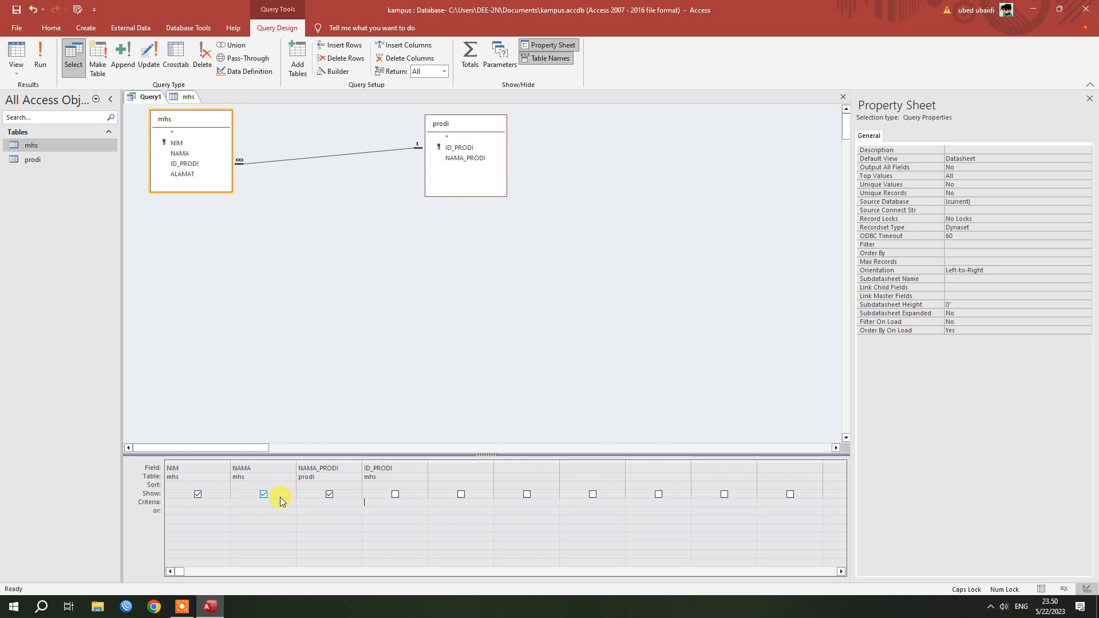
type("11")
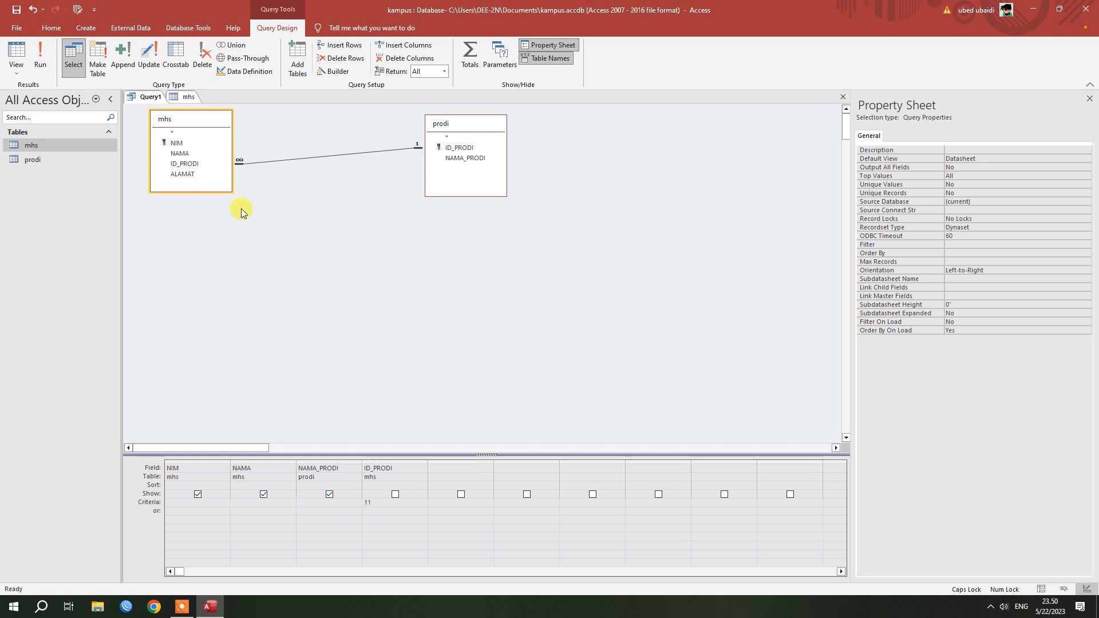
left_click(40, 55)
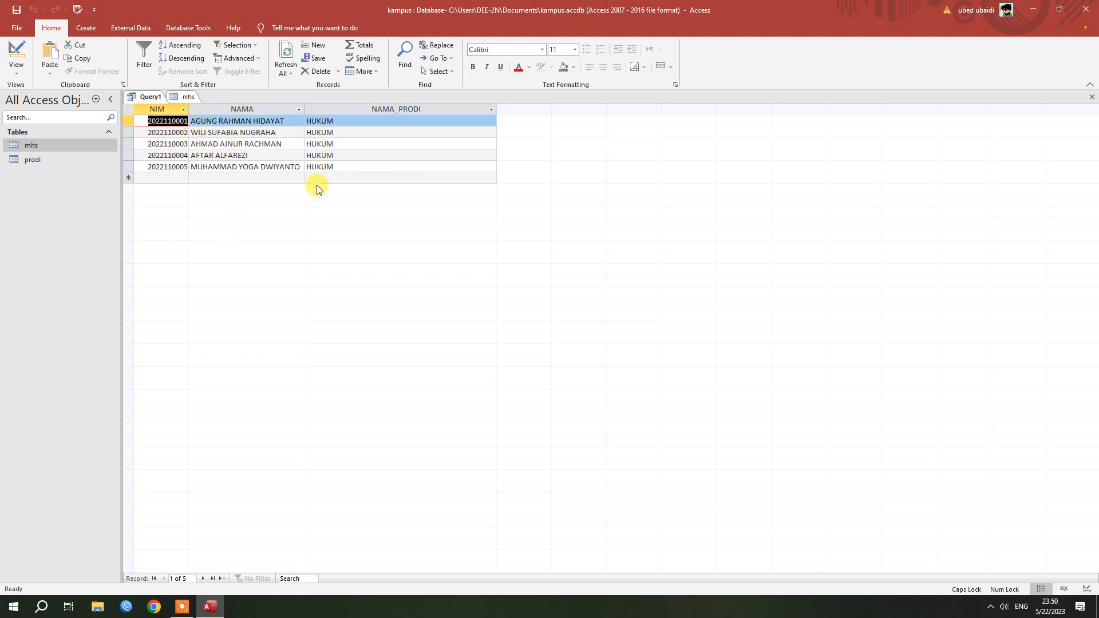
- Clear the ID_PRODI criterion in Query1's design and review the student names in the mhs table
left_click(27, 61)
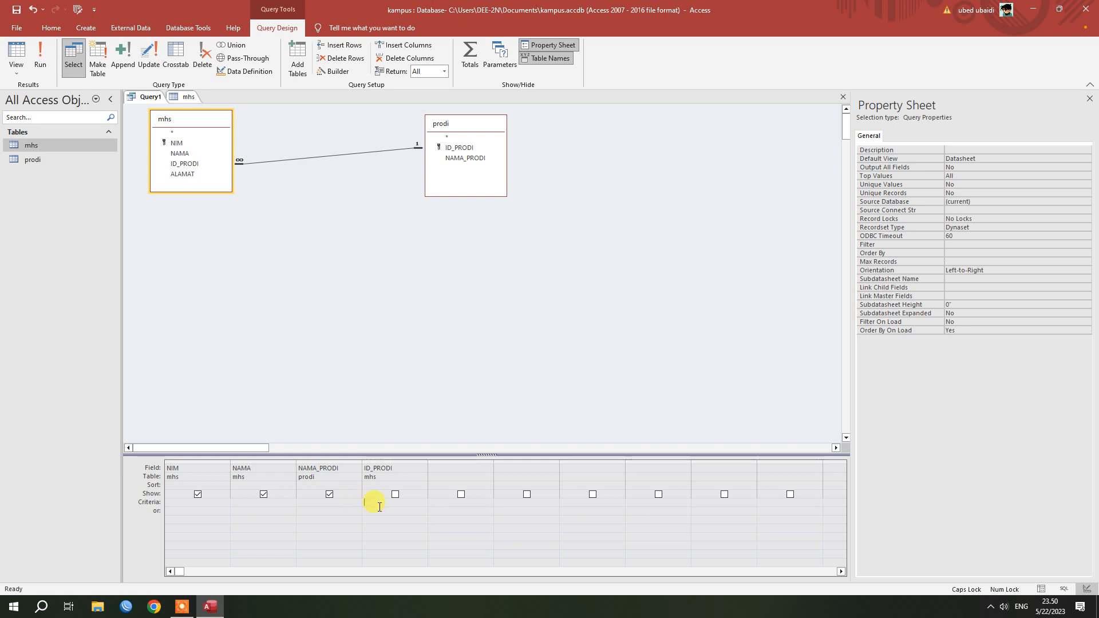
left_click(188, 97)
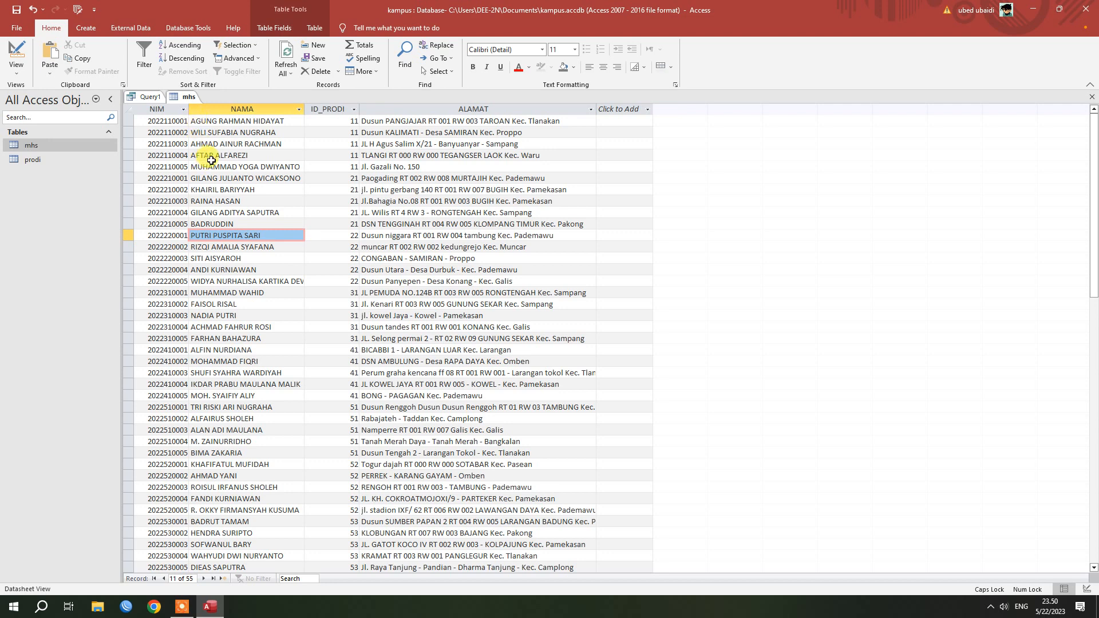
left_click(150, 97)
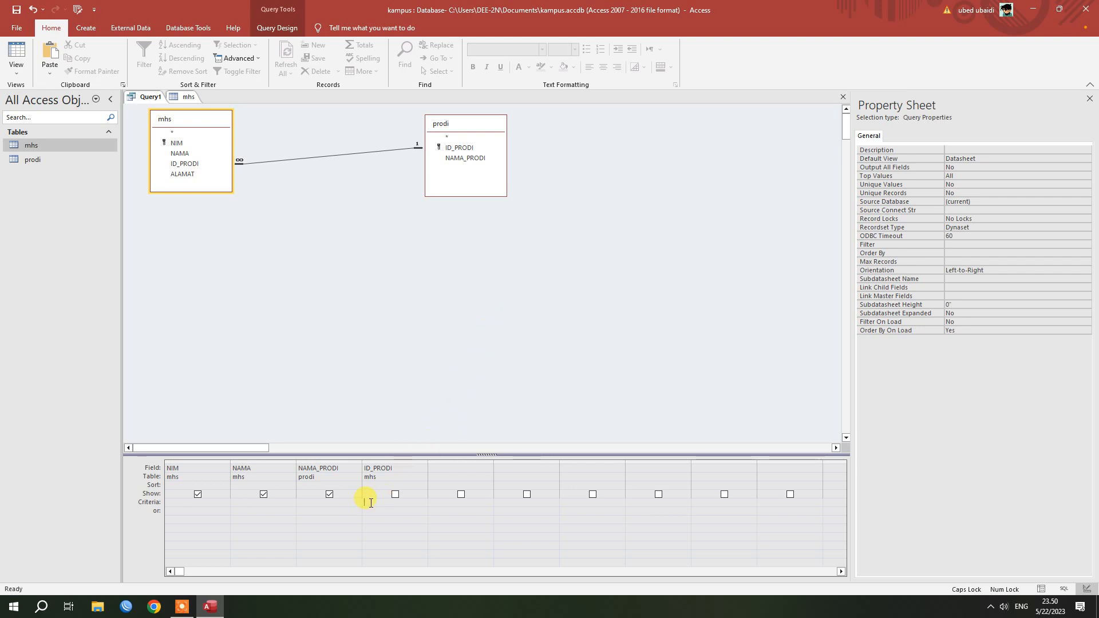
- Filter Query1 to names starting with A using the NAMA criterion LIKE 'A*' and display the results
left_click(324, 502)
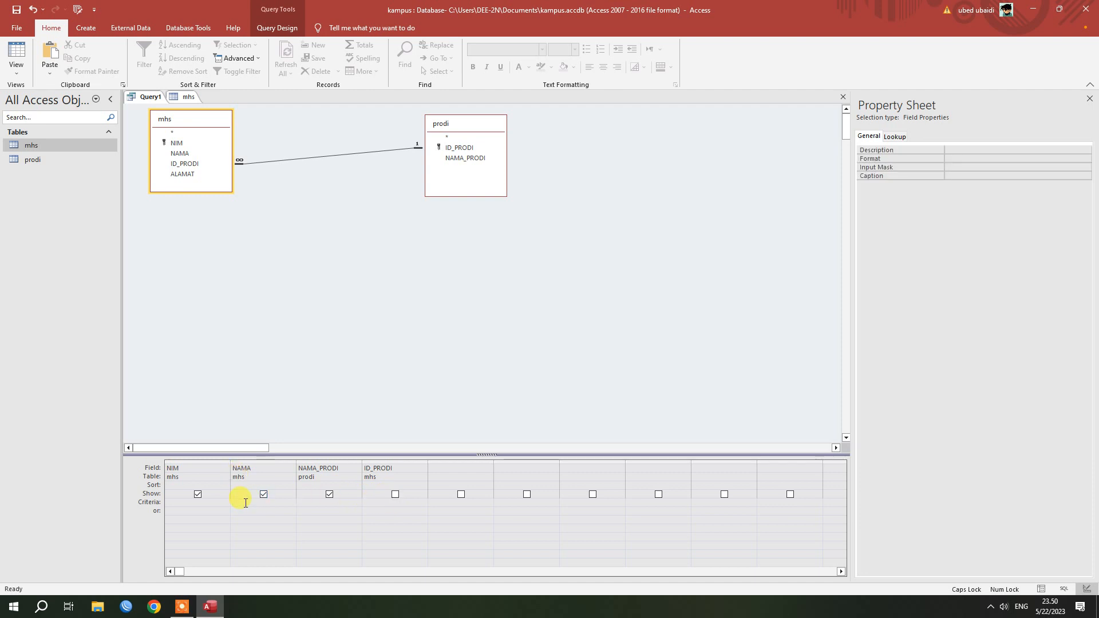
left_click(245, 503)
type("L")
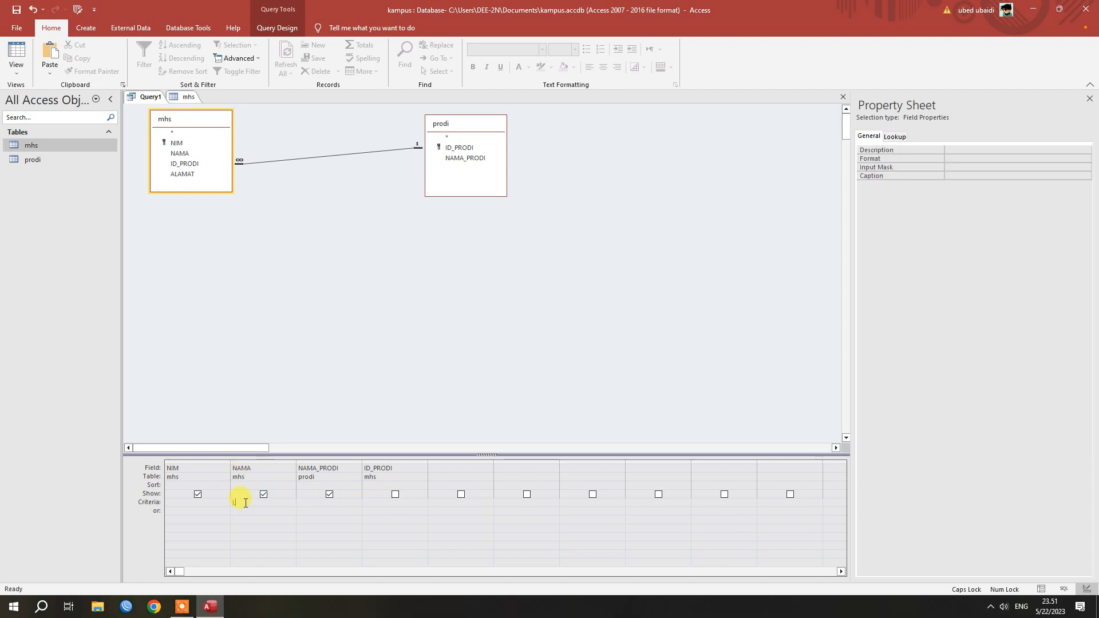
type("IKE 'A*")
left_click(16, 54)
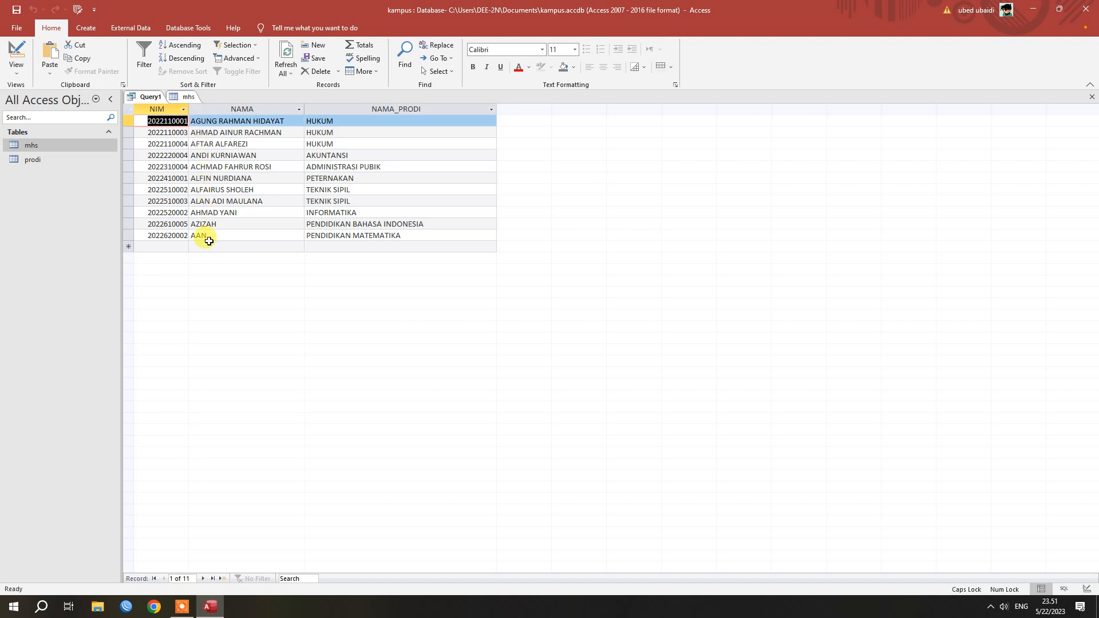
- Change the NAMA criterion to Like '*A' to match names ending in A, and run the query
right_click(147, 97)
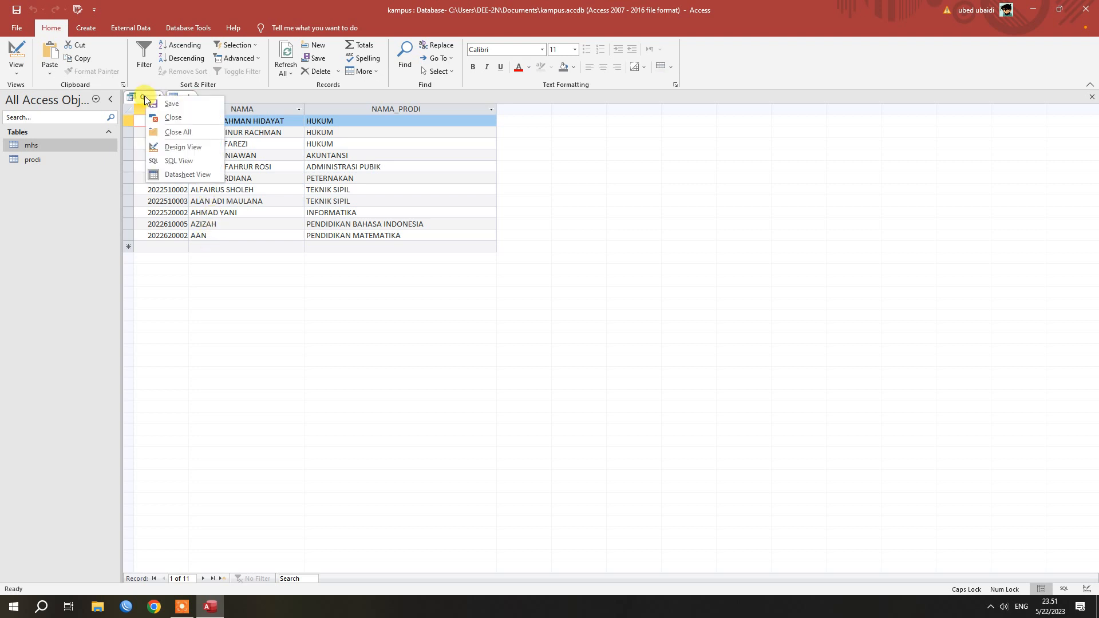
left_click(191, 148)
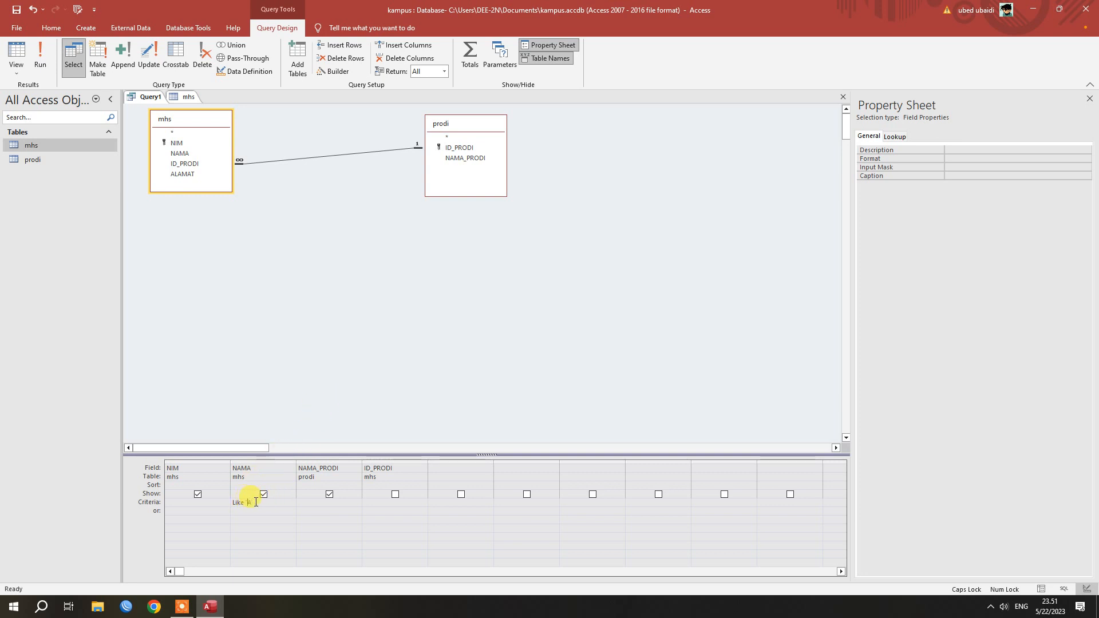
type("*")
left_click_drag(264, 501, 229, 503)
left_click(40, 63)
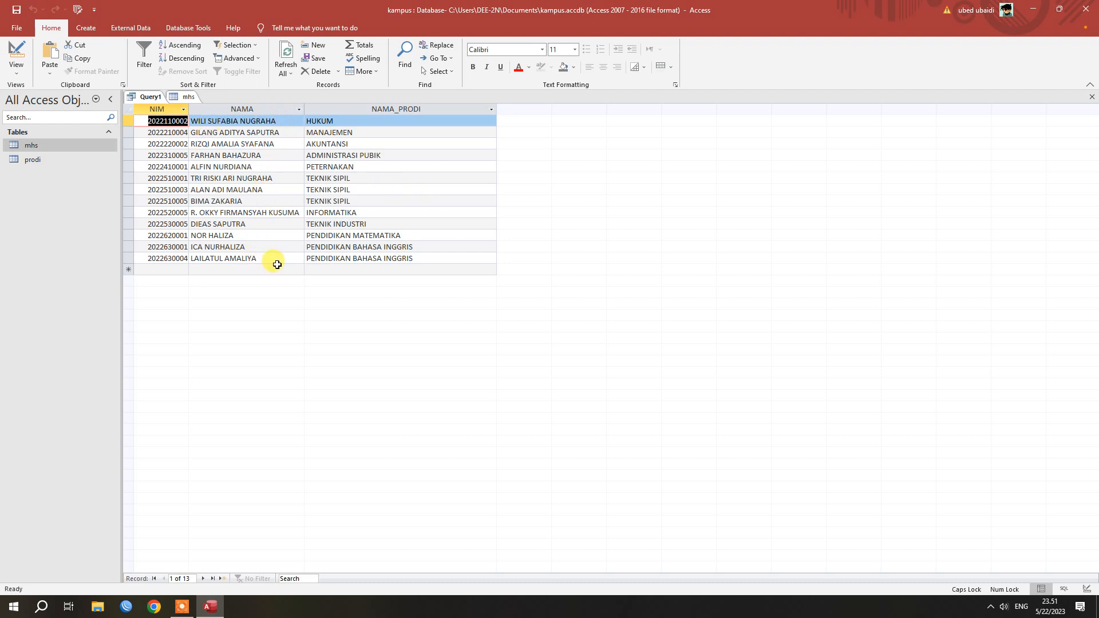
- Change the NAMA criterion to Like '*A*' to match names containing A, and run the query
left_click(16, 50)
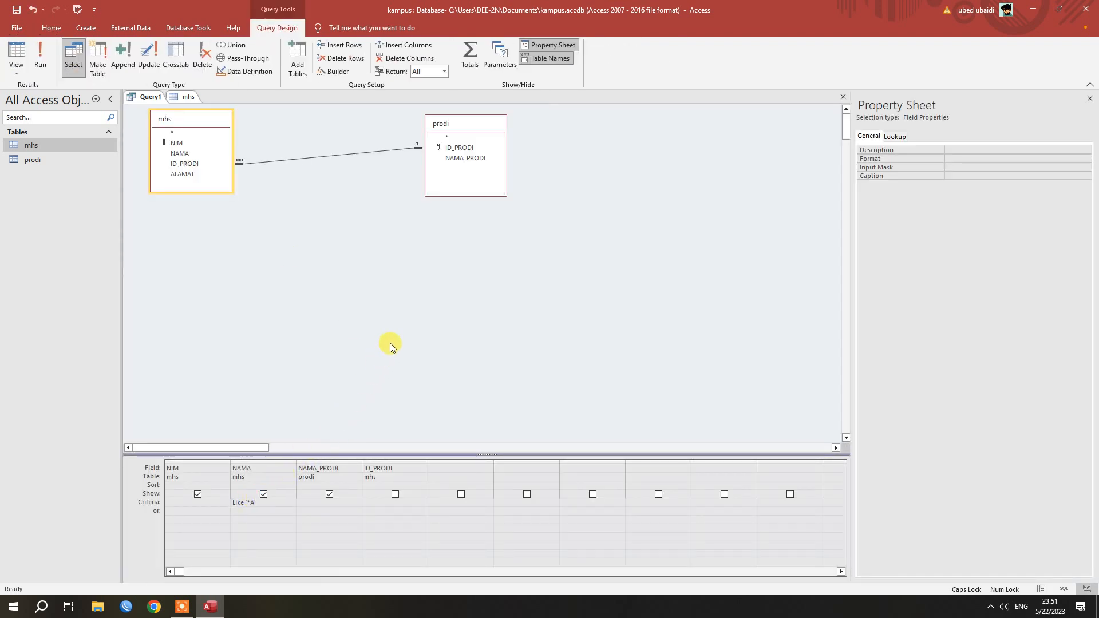
key("BackSpace")
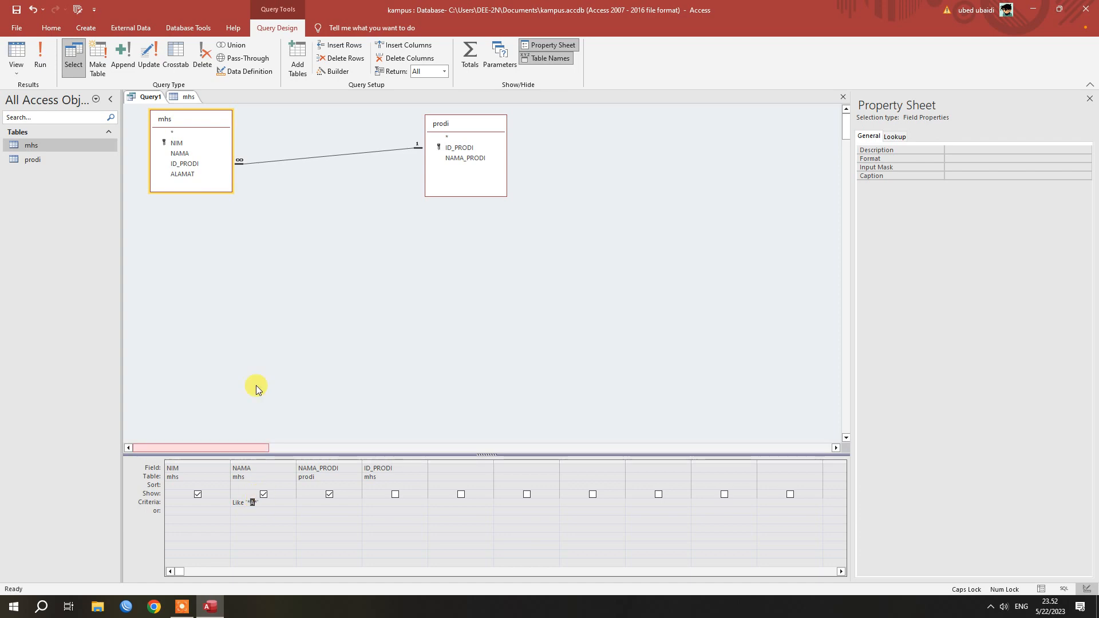
left_click(40, 57)
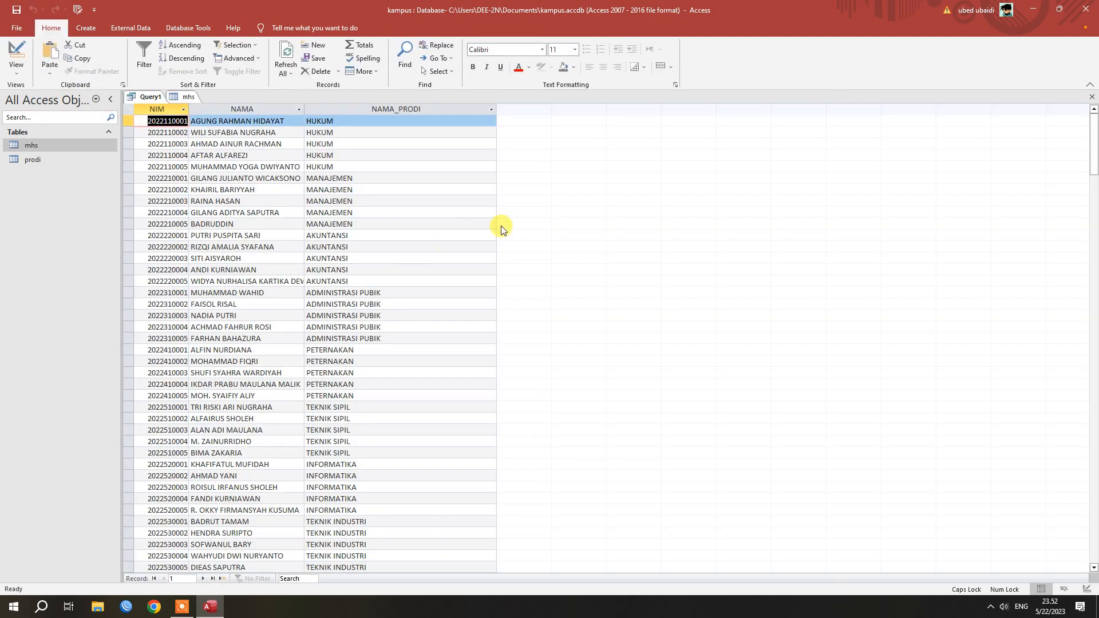
- Return Query1 to design view and delete the NAMA criterion
left_click(26, 60)
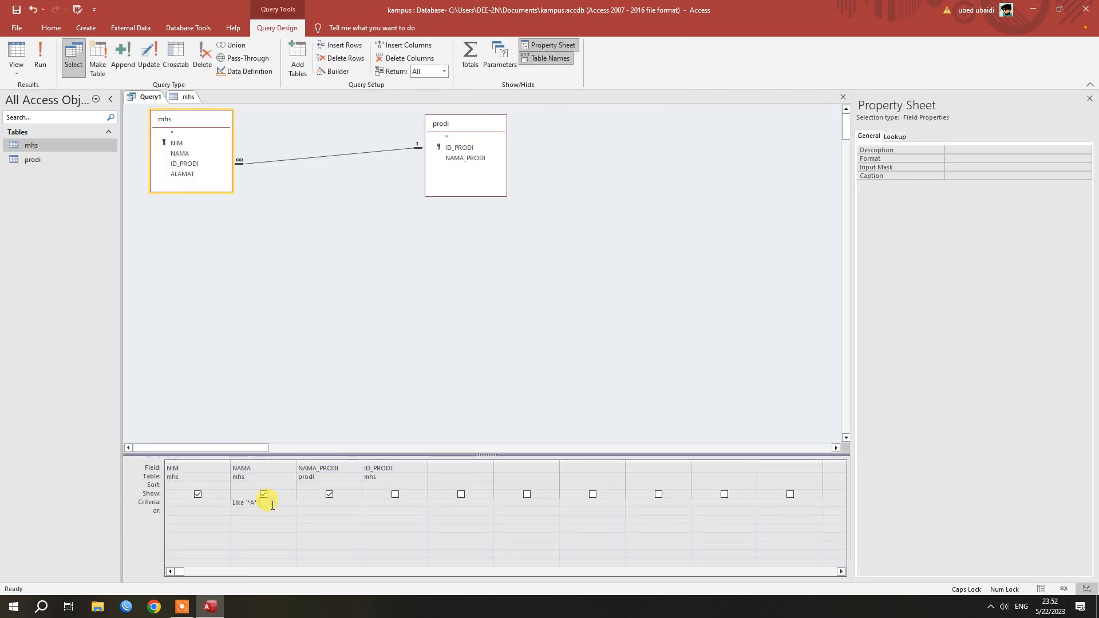
left_click(269, 510)
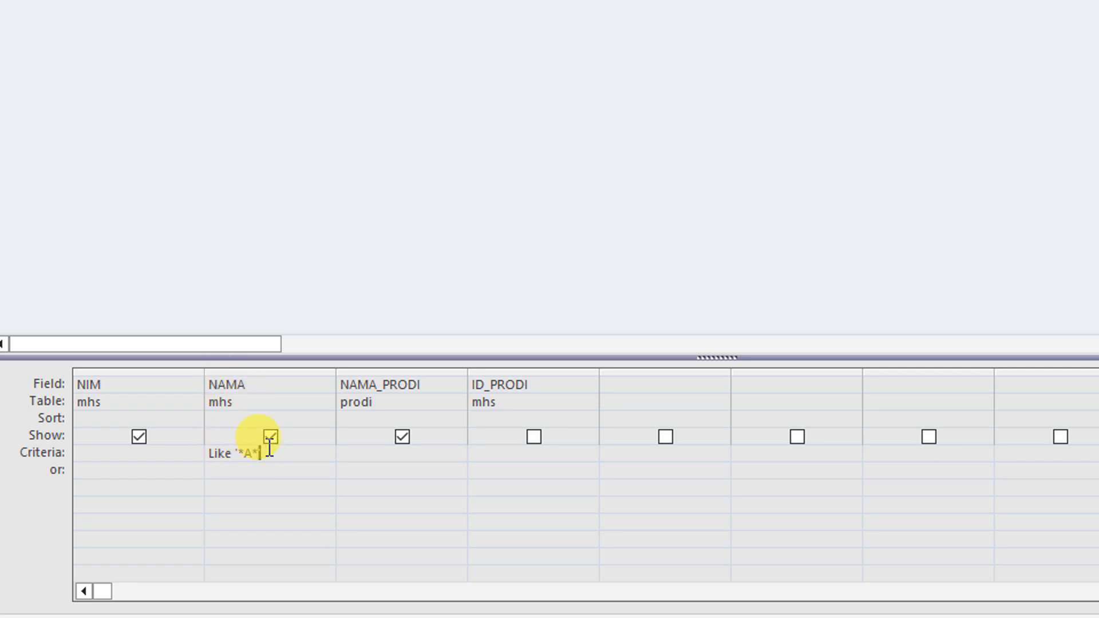
left_click_drag(262, 453, 210, 457)
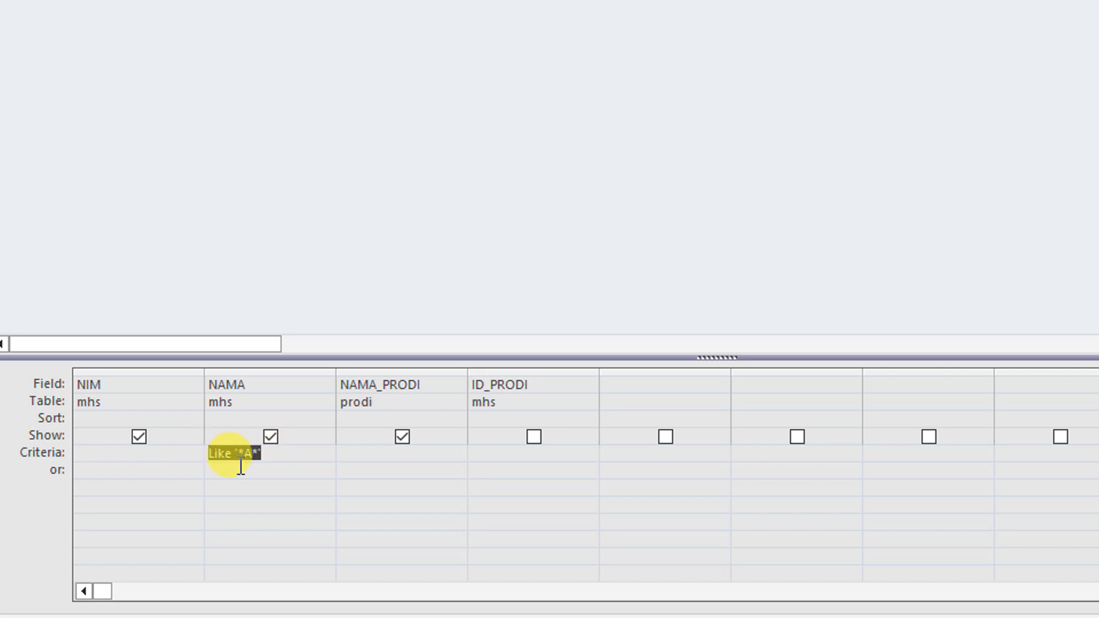
key("Delete")
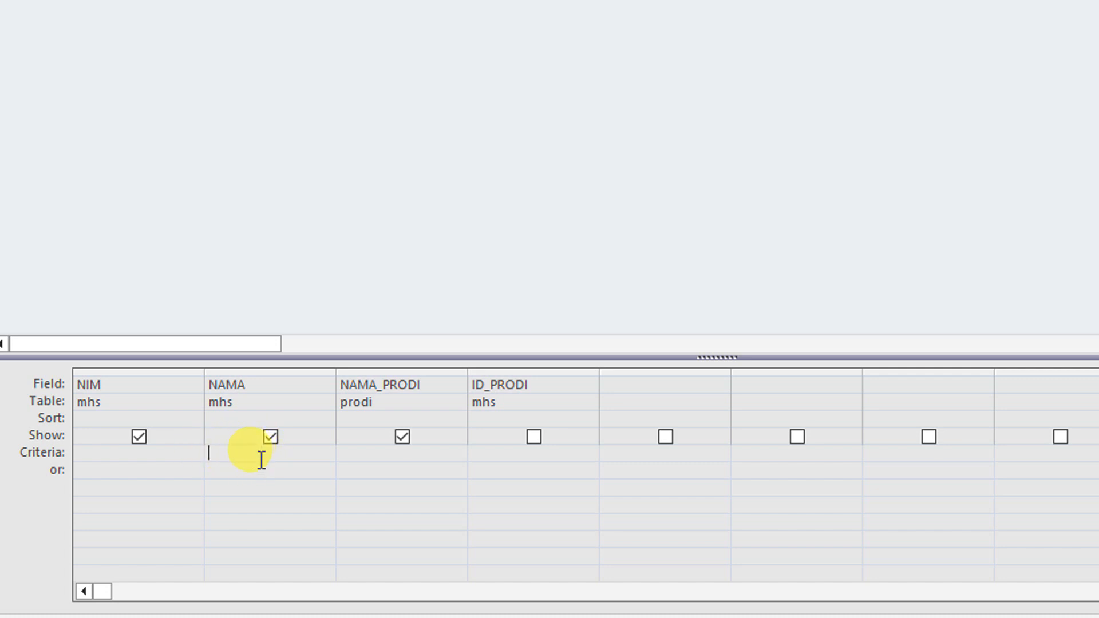
- Enter LIKE '005' as the NIM criterion and run Query1
left_click(152, 457)
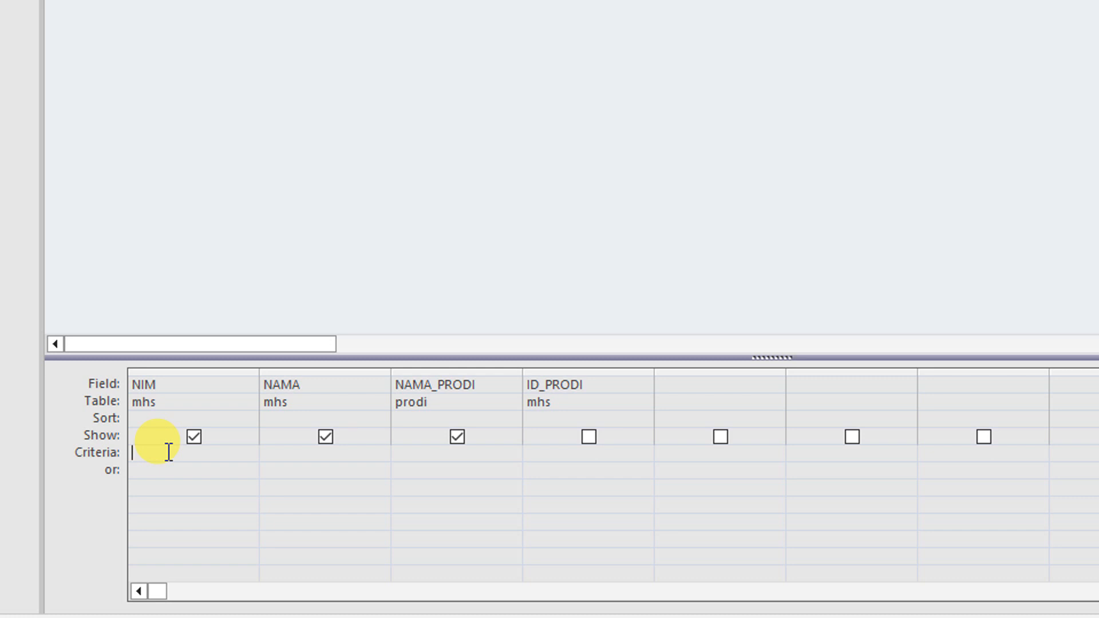
type("LiKE '00")
key("BackSpace")
type("05")
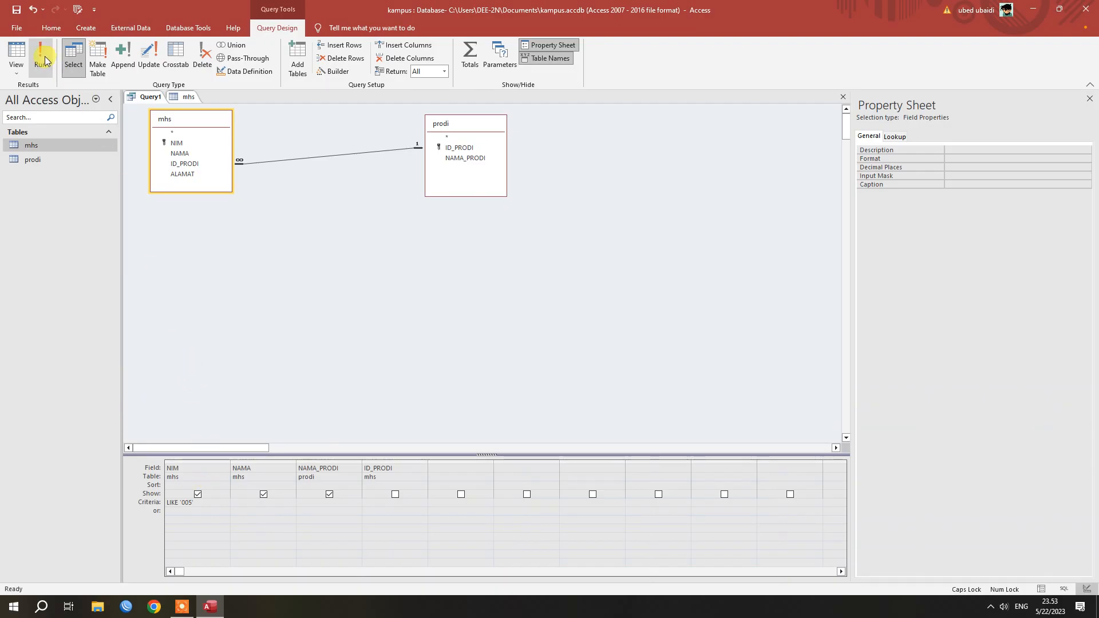
left_click(44, 56)
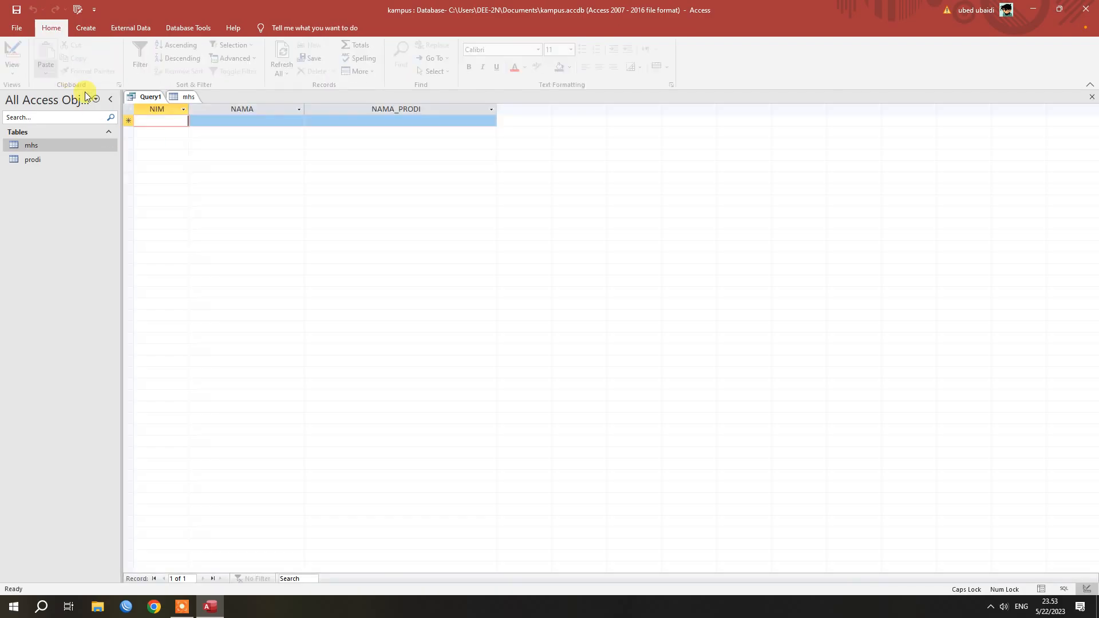
- Change the NIM criterion to Like '*005' to match NIMs ending in 005, and run the query
right_click(152, 98)
left_click(175, 146)
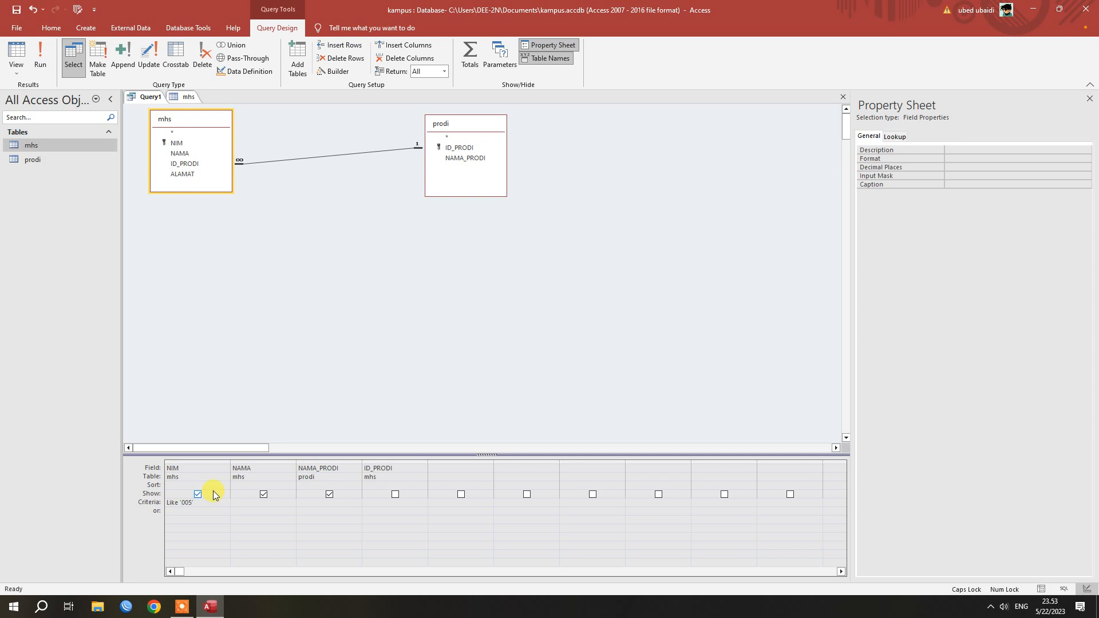
type("*")
left_click(40, 61)
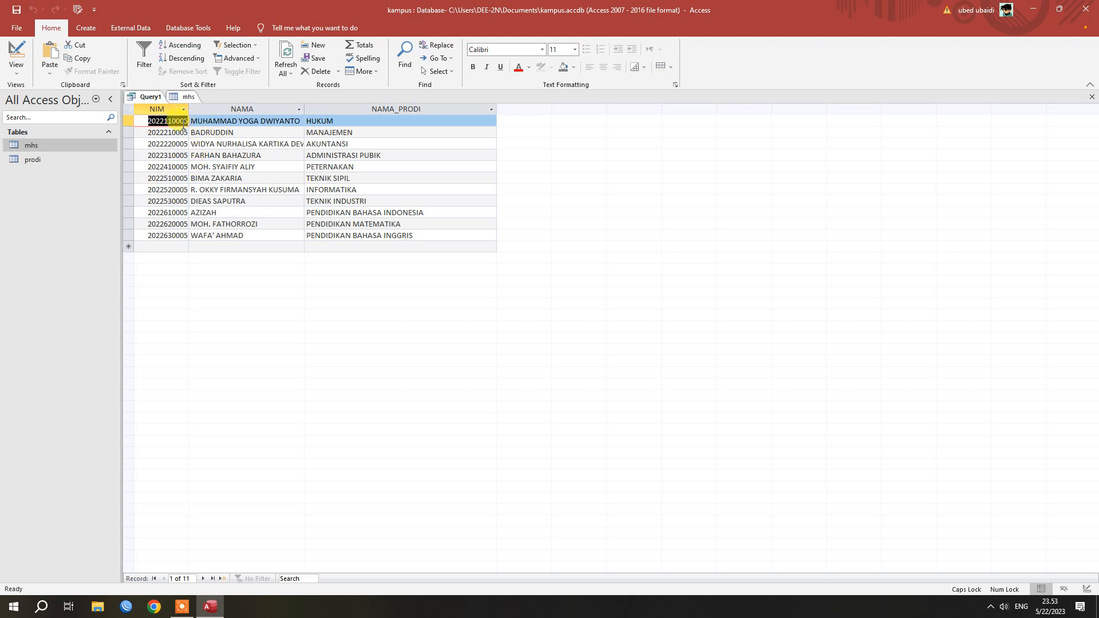
- Switch Query1 back to design view and delete the NIM criterion
left_click(17, 52)
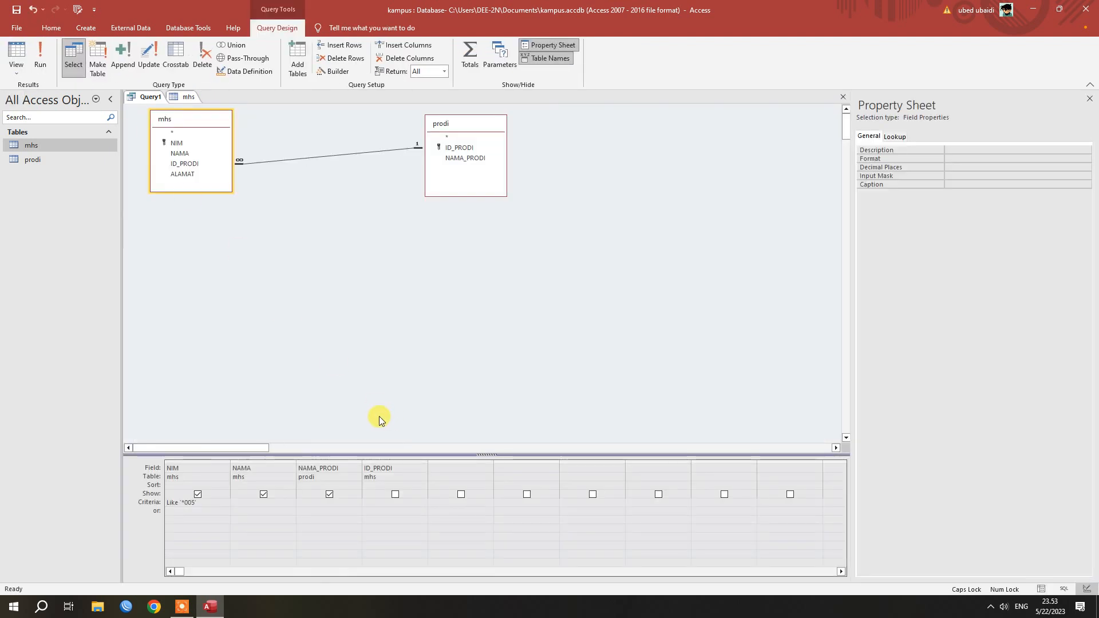
left_click(213, 505)
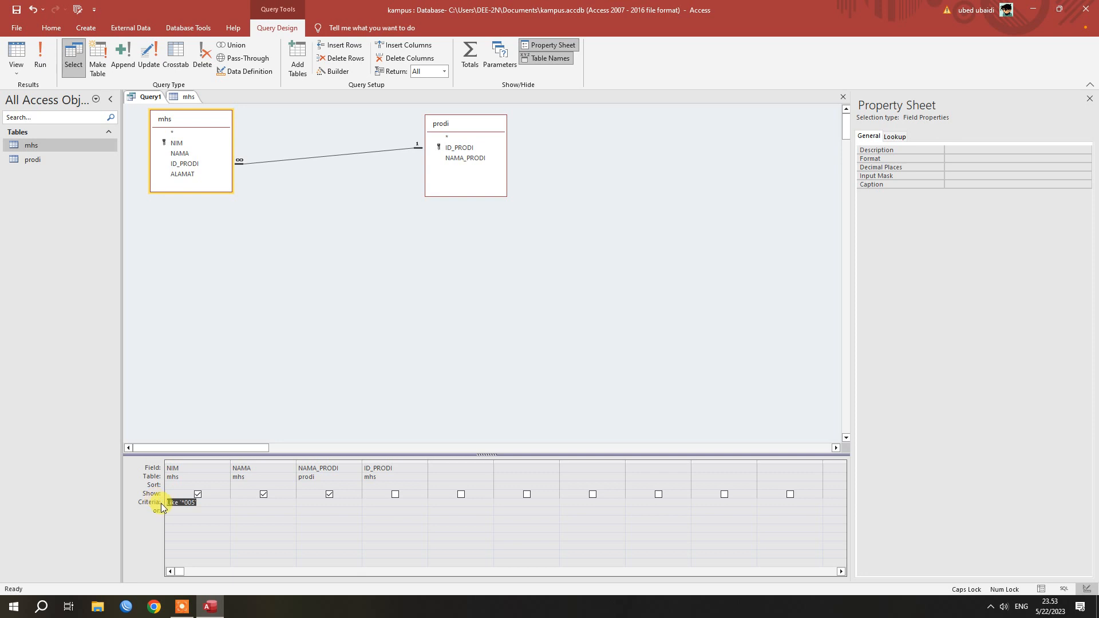
key("Delete")
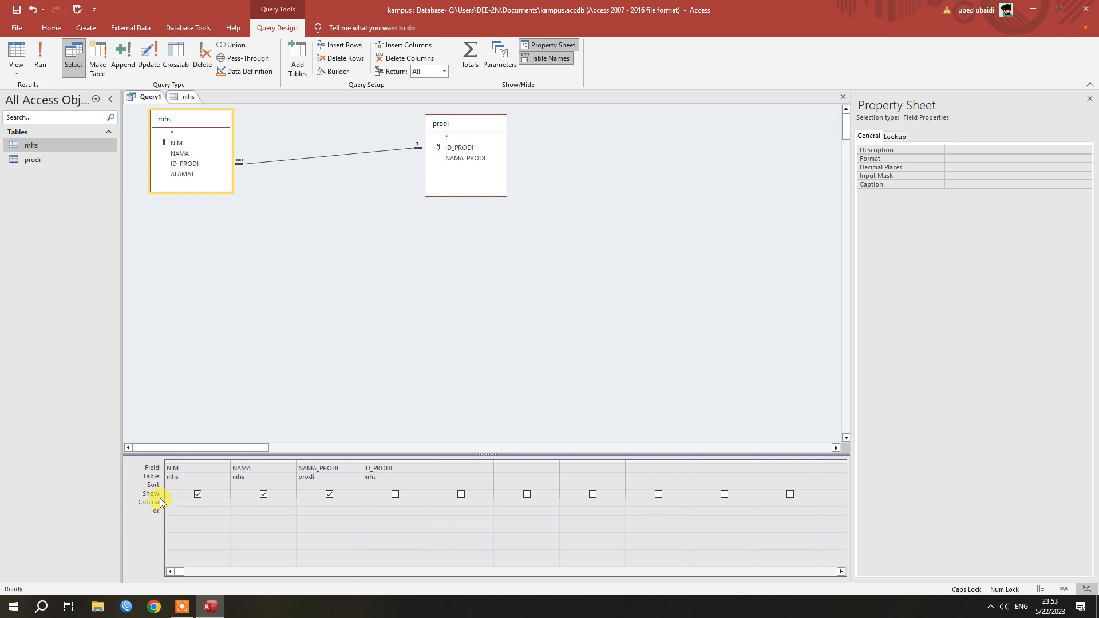
- Set the ID_PRODI criterion to 22, keep NAMA_PRODI shown, and display the query results
left_click(313, 503)
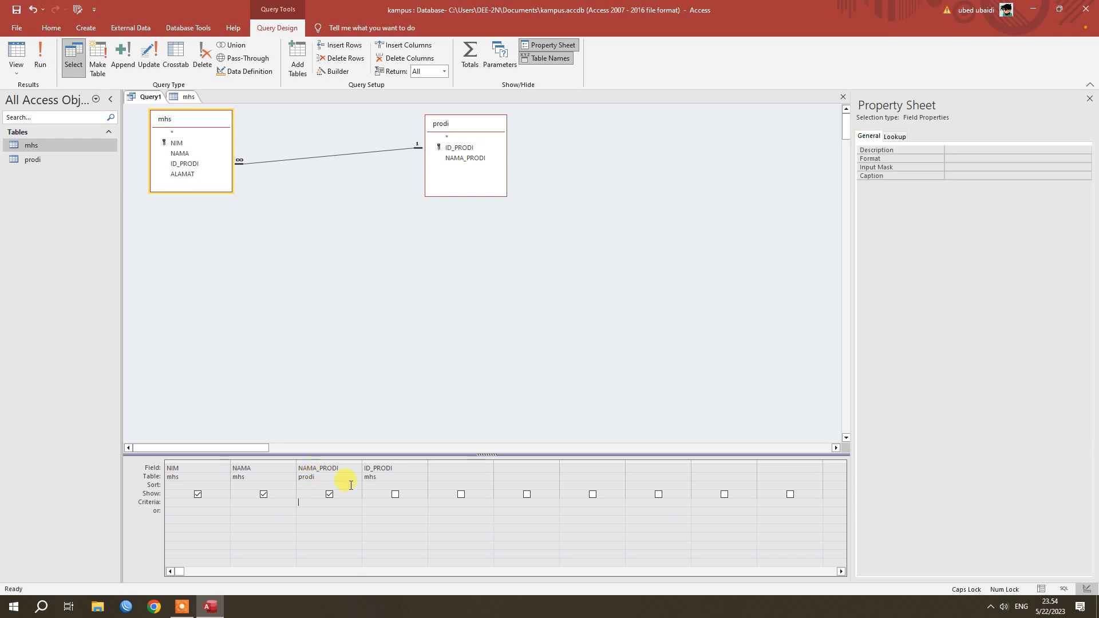
left_click(380, 503)
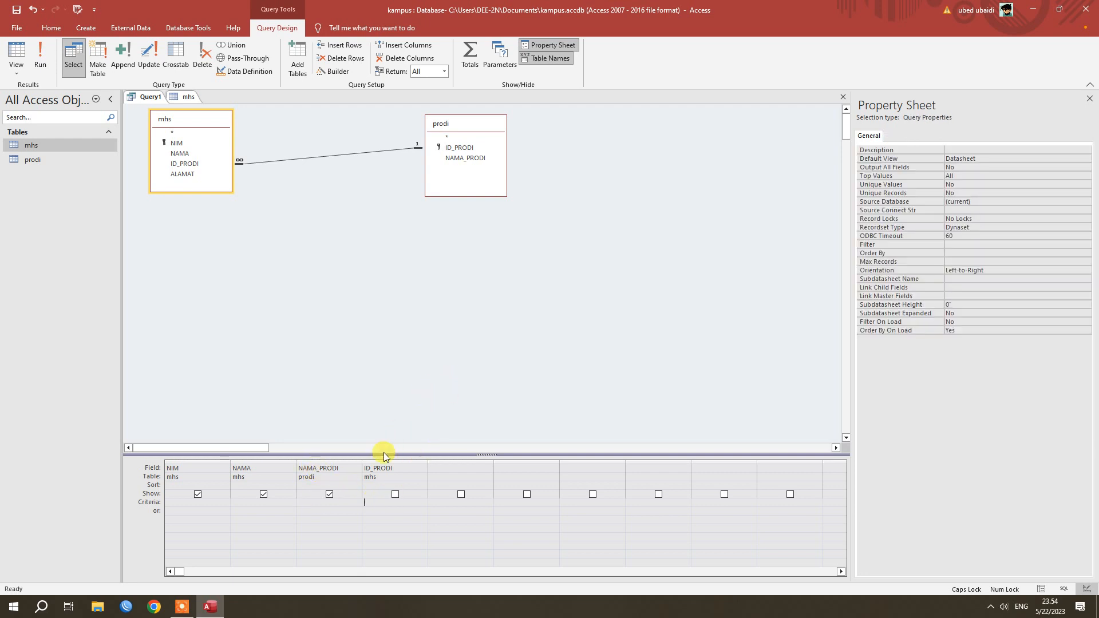
type("22")
left_click(329, 495)
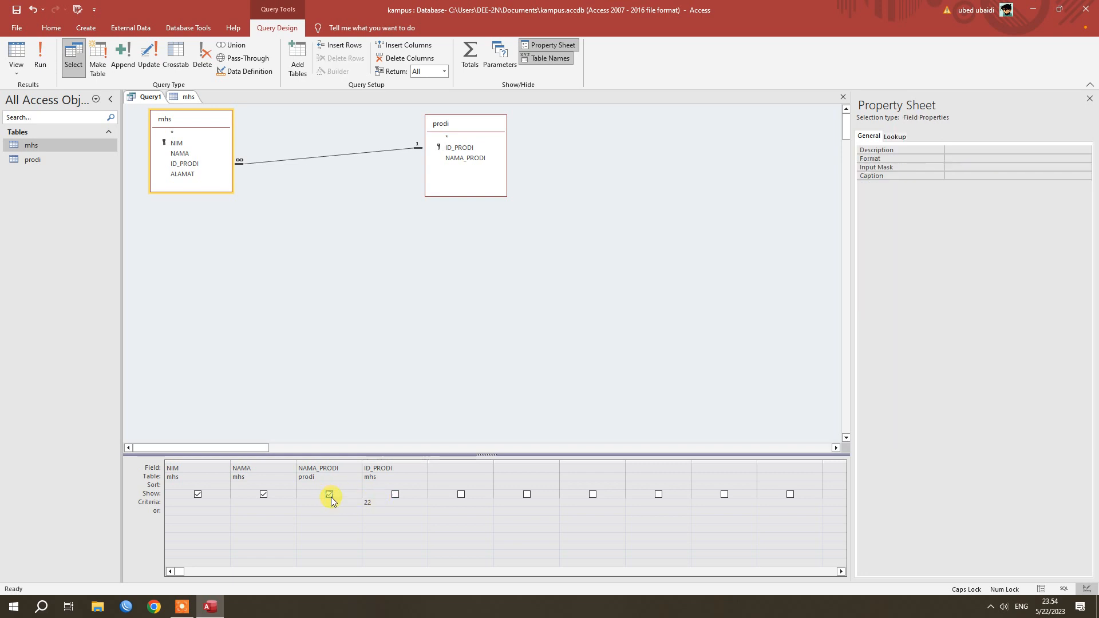
left_click(330, 496)
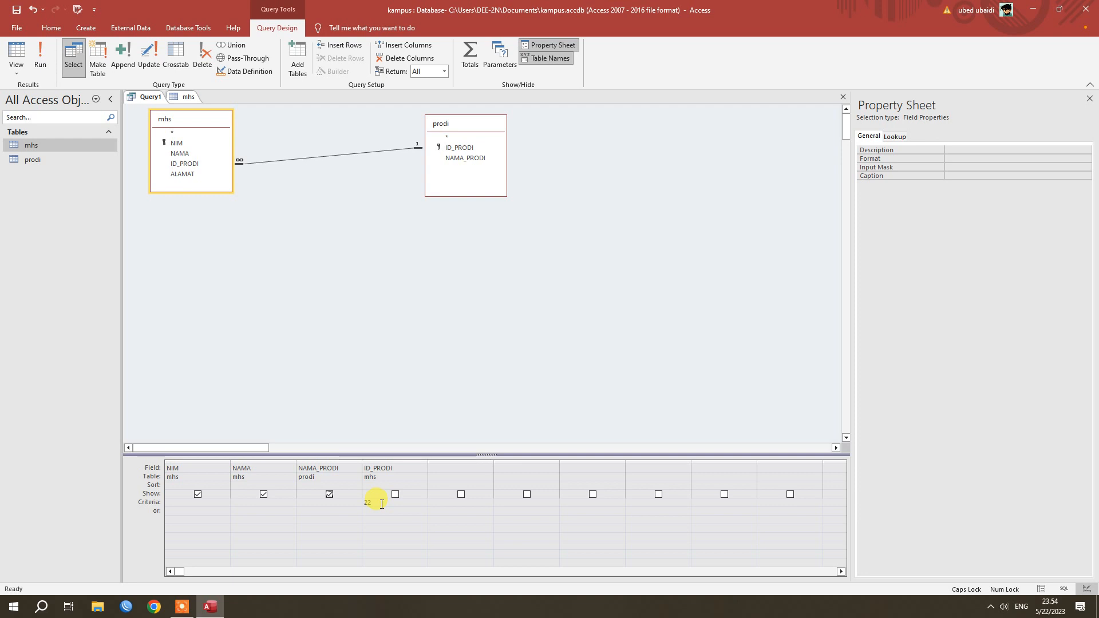
left_click(40, 55)
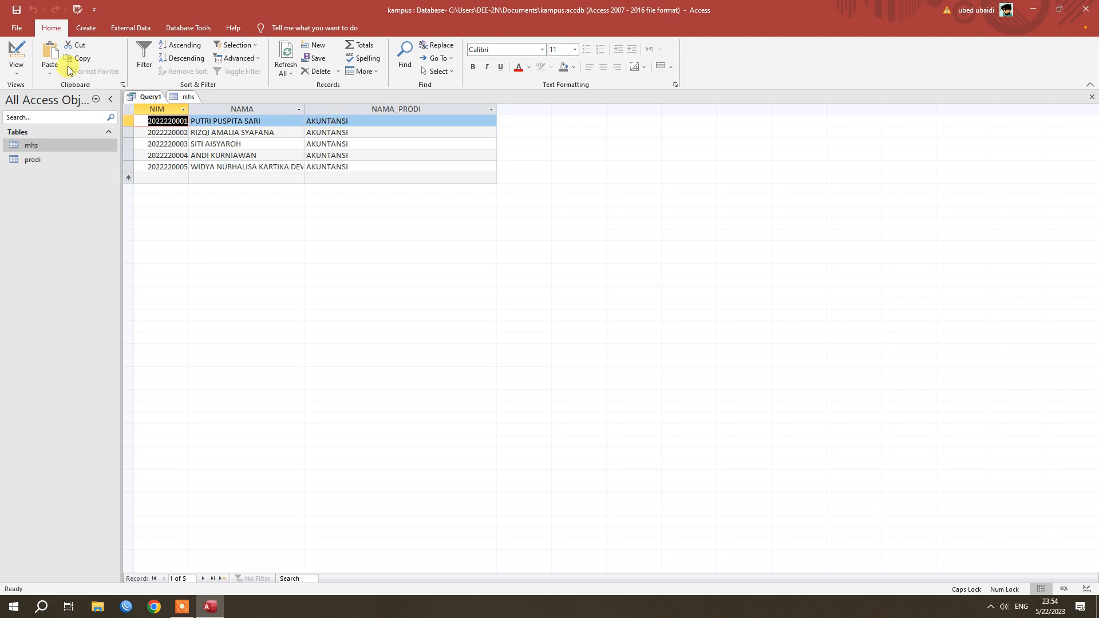
- Include the ID_PRODI column in Query1's output and run the query
left_click(16, 54)
left_click(395, 494)
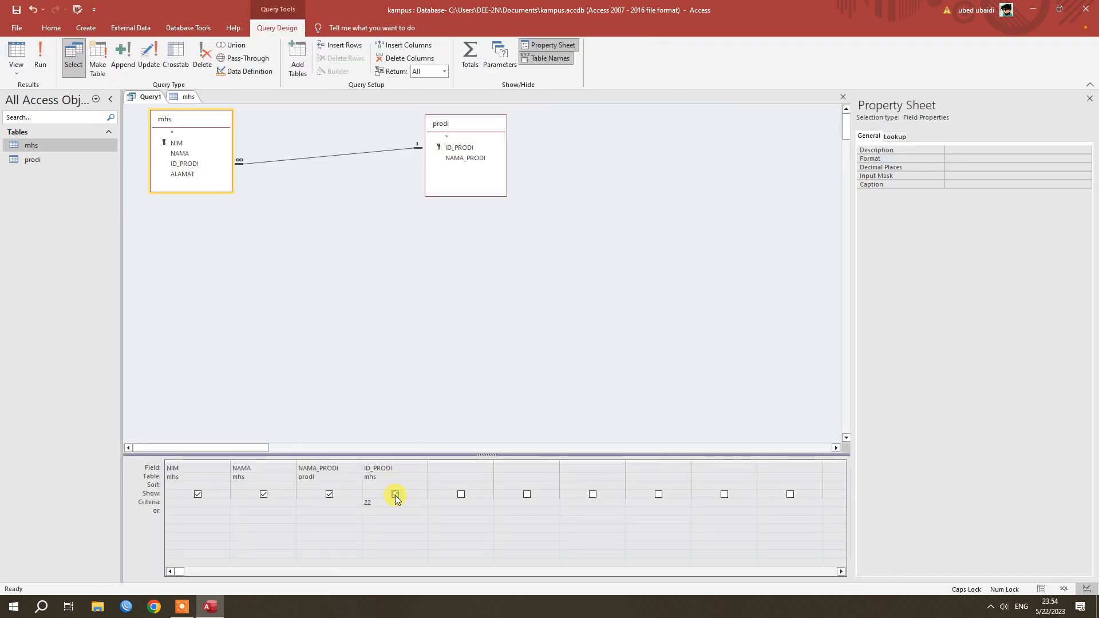
left_click(40, 57)
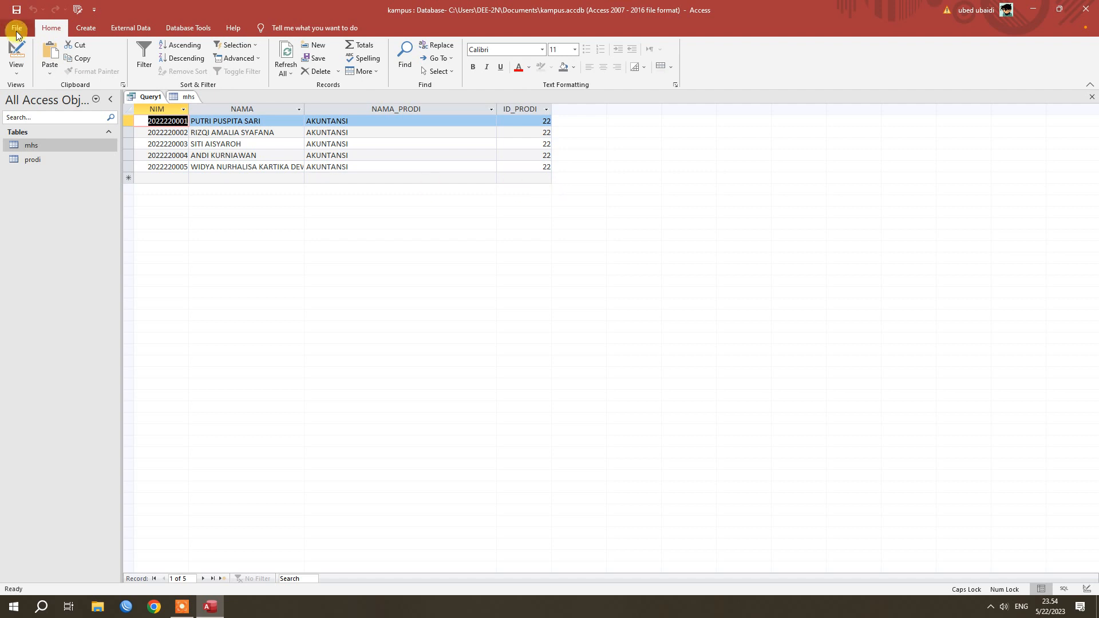
- Replace the ID_PRODI criterion with Like '2*' to match study program IDs starting with 2, and run the query
left_click(16, 56)
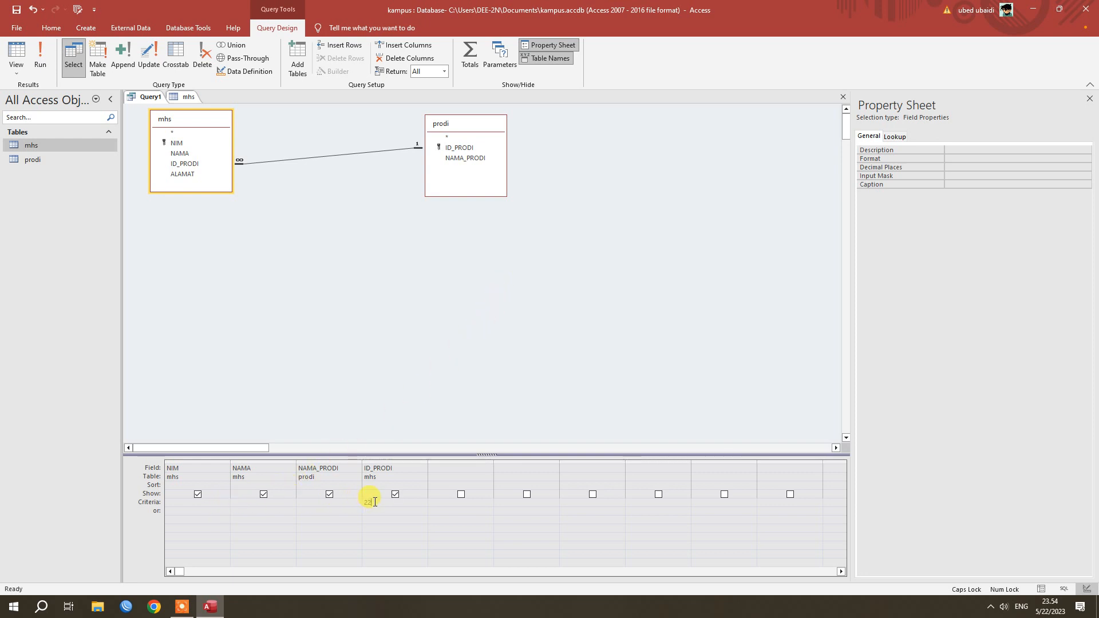
left_click_drag(373, 502, 361, 508)
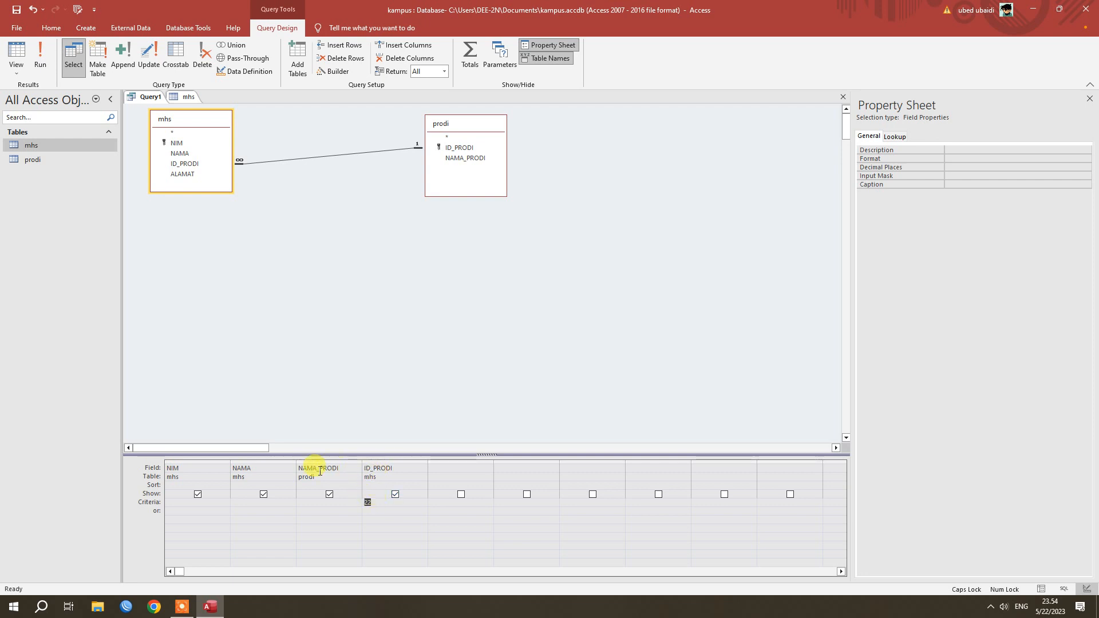
left_click(376, 503)
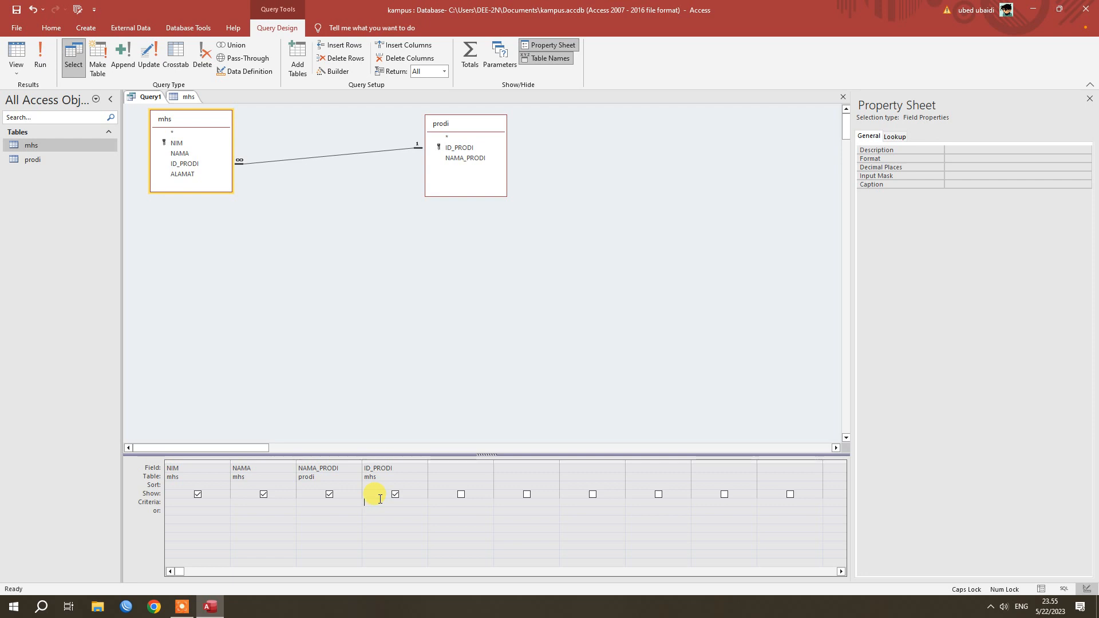
type("LIKE '2*")
left_click(53, 63)
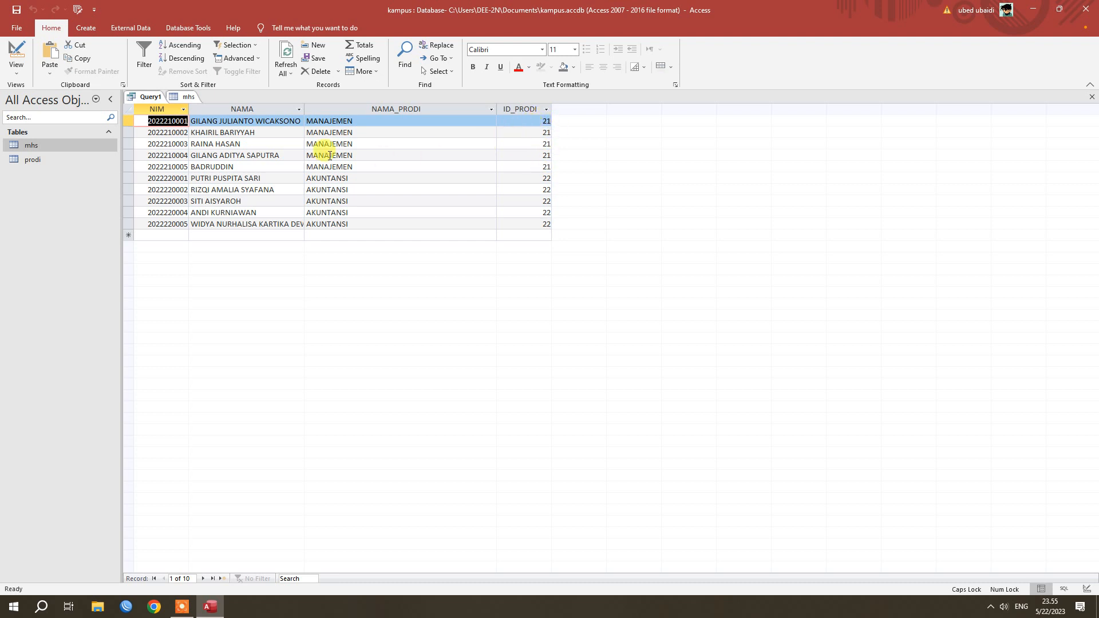
- Return Query1 to design view, change the ID_PRODI criterion to Like '21', and run the query
right_click(152, 97)
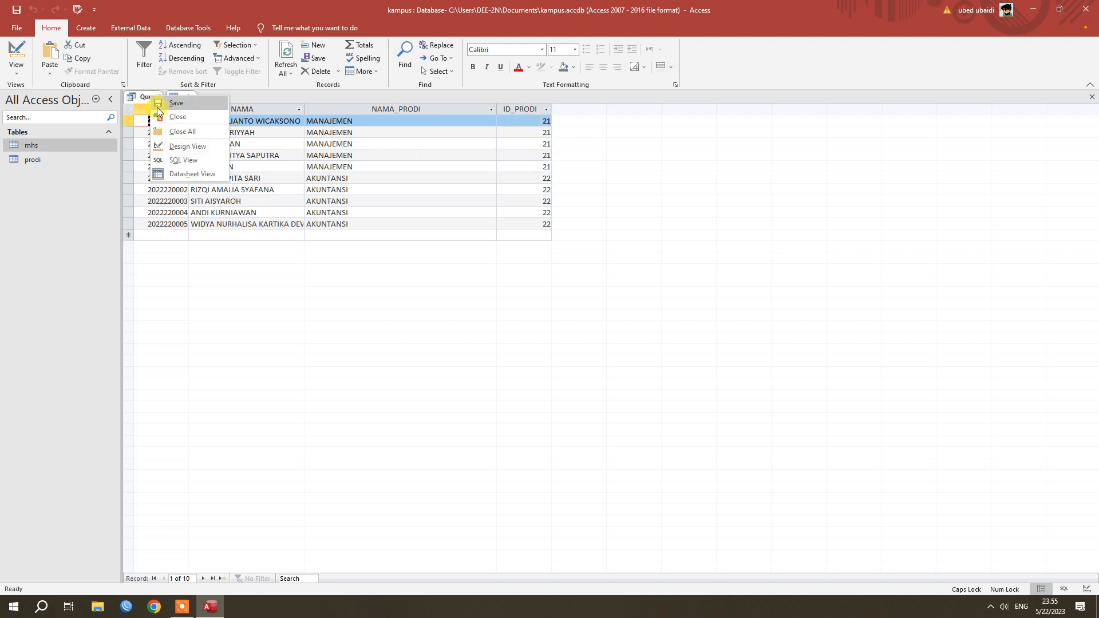
left_click(185, 147)
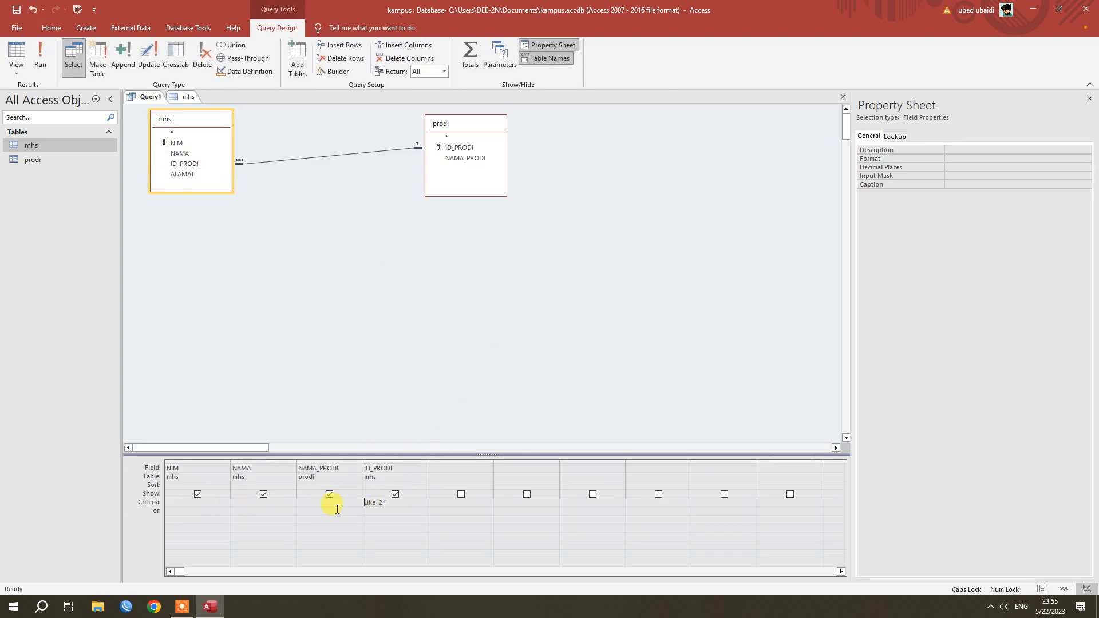
left_click(365, 503)
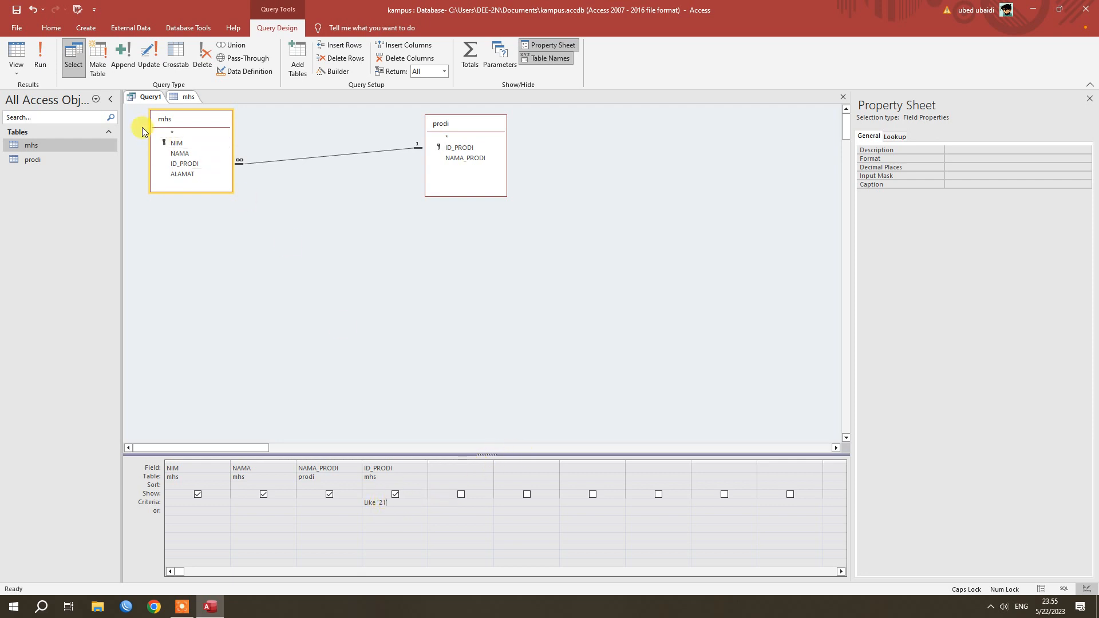
left_click(39, 57)
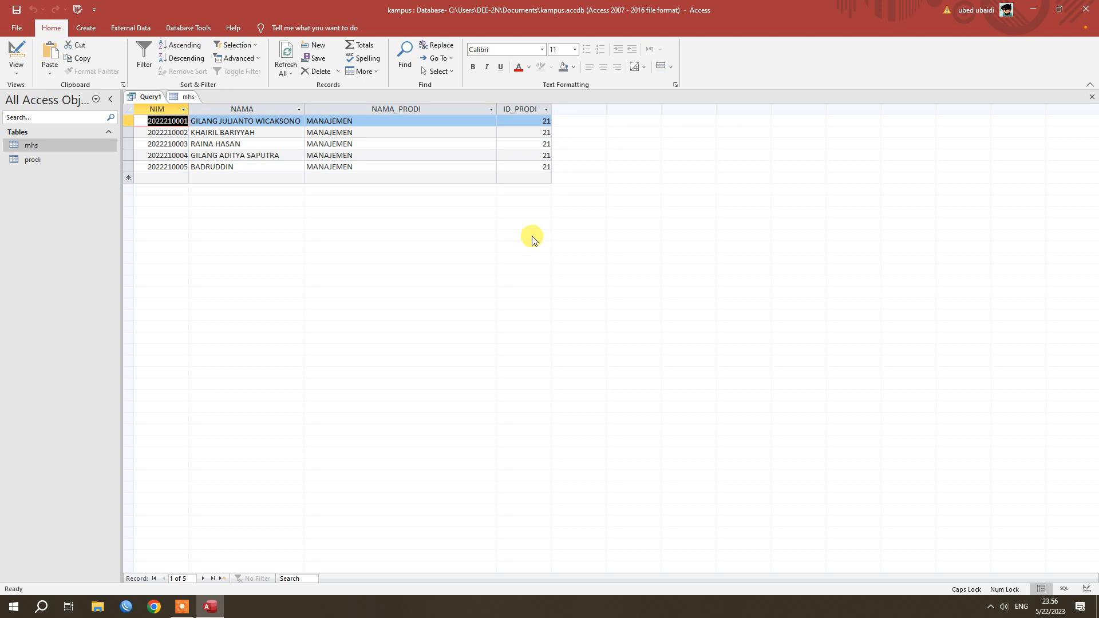
- Change the ID_PRODI criterion to Like '6*', run the query, and return to its design view
left_click(23, 60)
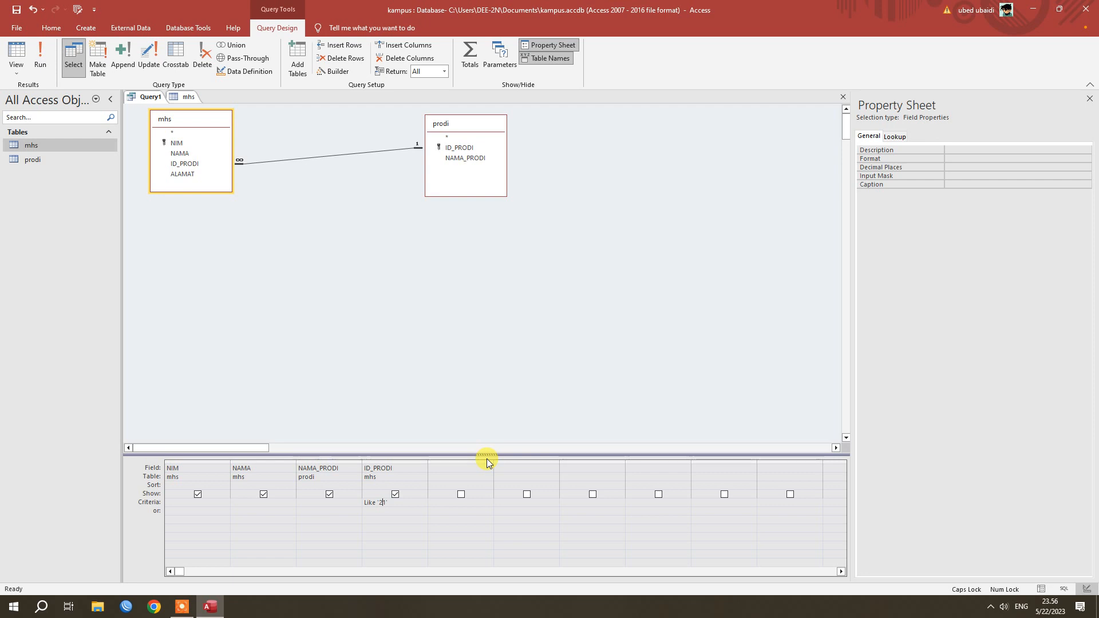
key("Right")
key("BackSpace")
key("BackSpace")
type("6*")
left_click(40, 54)
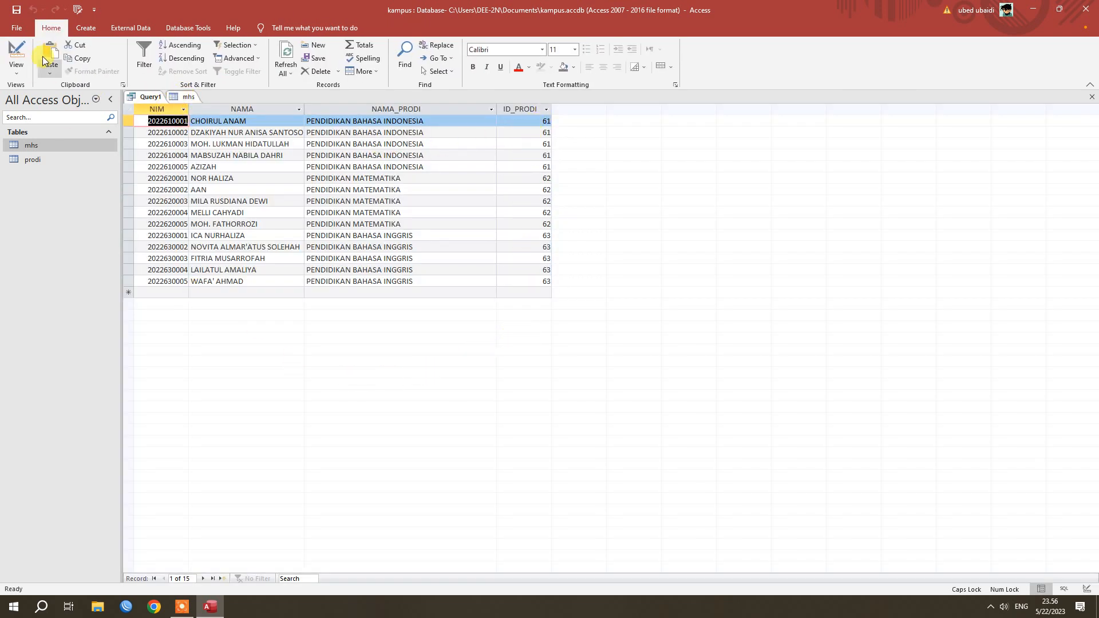
left_click(16, 53)
left_click(250, 195)
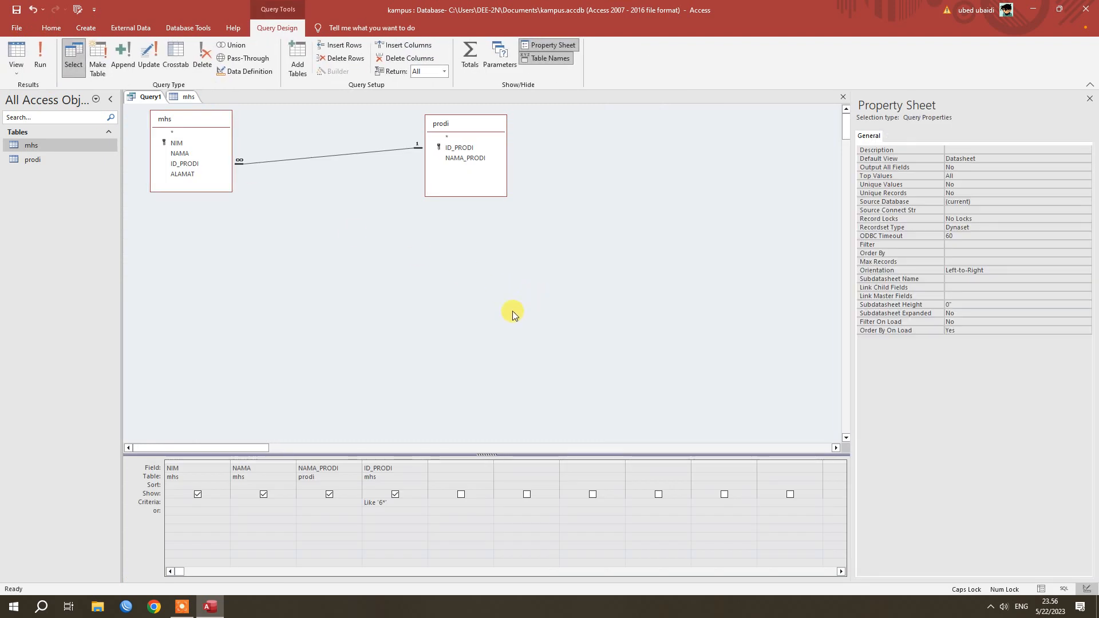